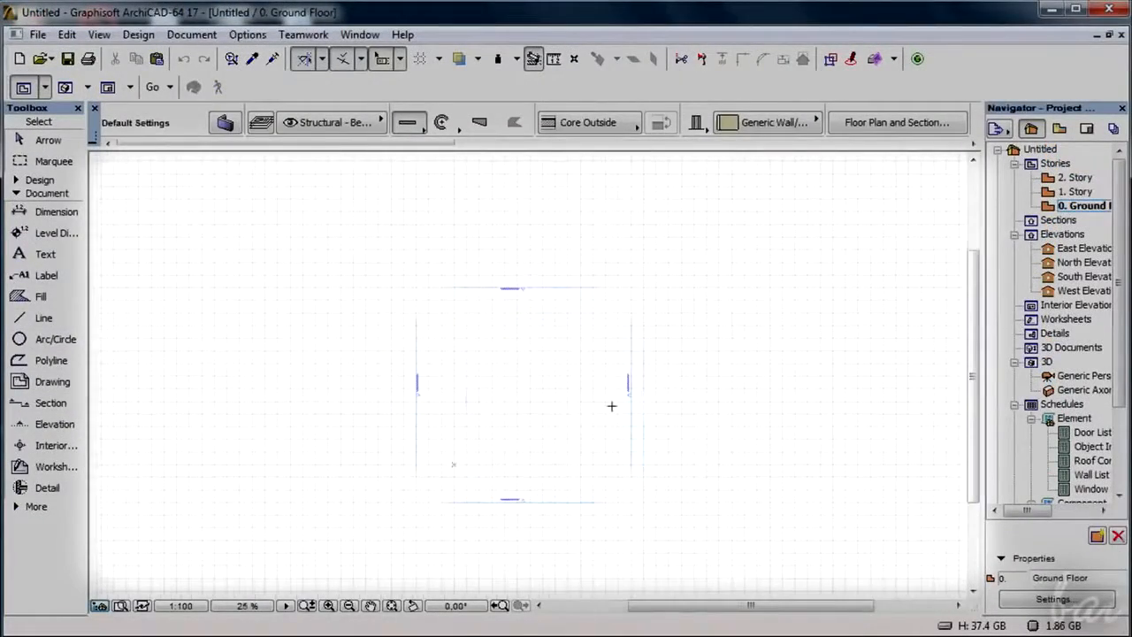
# - Draw a diagonal line on the ground floor plan with the Line tool
pyautogui.scroll(3, 610, 405)
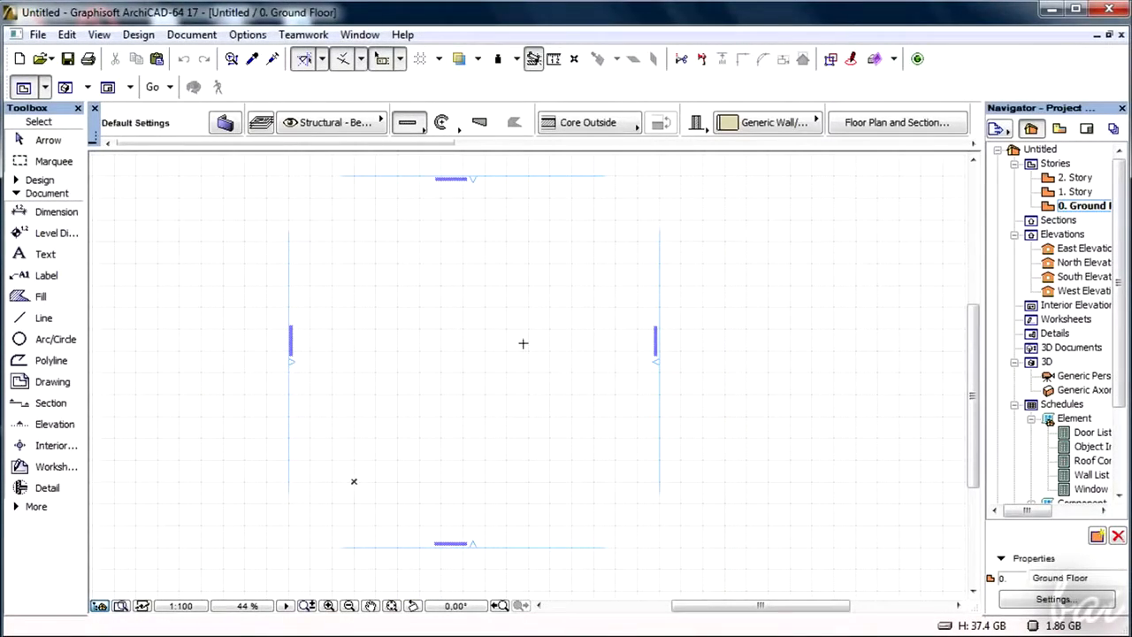
pyautogui.click(46, 318)
pyautogui.click(371, 286)
pyautogui.click(550, 376)
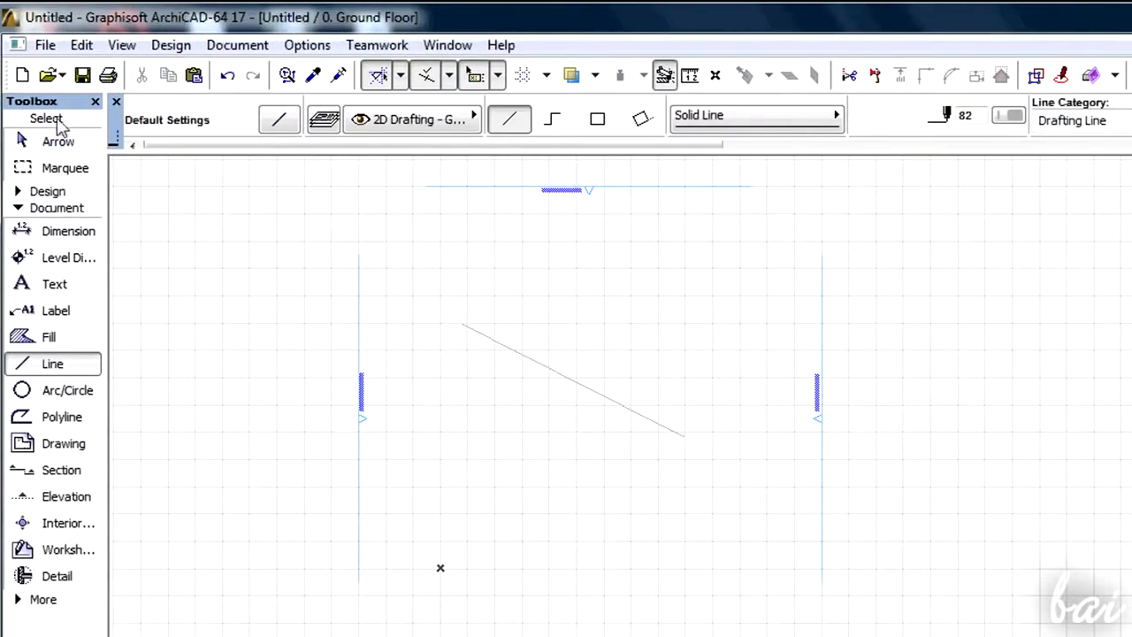
# - Expand the Document group of tools in the toolbox
pyautogui.click(44, 190)
pyautogui.click(44, 190)
pyautogui.click(50, 209)
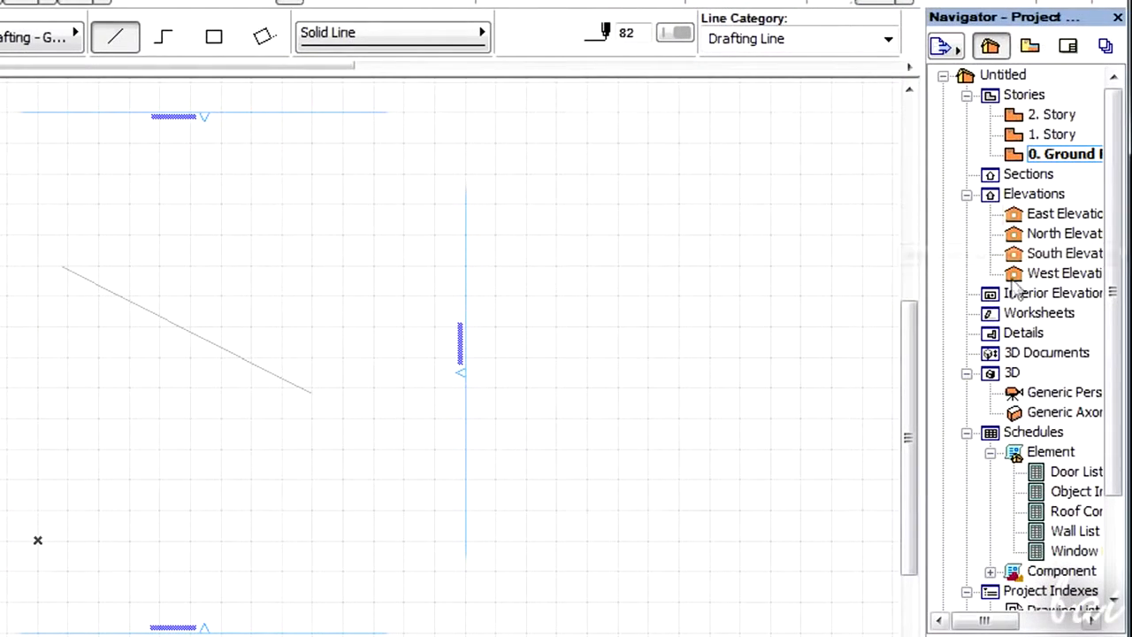
# - Browse the Navigator's project tree of stories, elevations and schedules
pyautogui.moveTo(986, 622)
pyautogui.mouseDown()
pyautogui.moveTo(1052, 622)
pyautogui.moveTo(980, 624)
pyautogui.mouseUp()
pyautogui.moveTo(1117, 434); pyautogui.dragTo(1117, 553)
pyautogui.moveTo(1117, 511); pyautogui.dragTo(1116, 397)
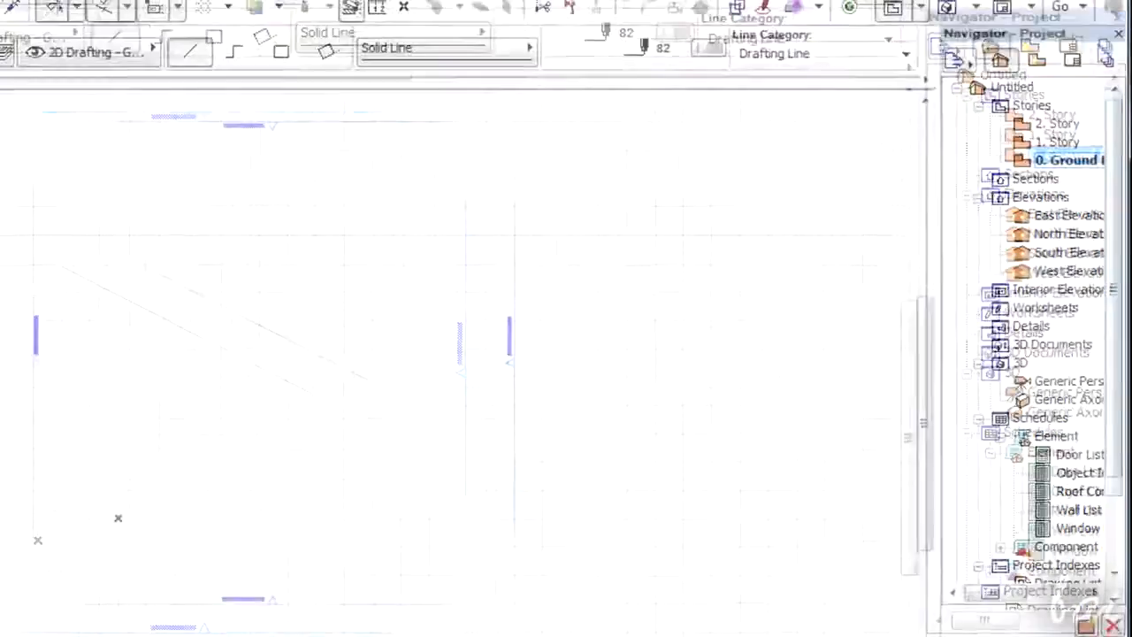
pyautogui.moveTo(1016, 16); pyautogui.dragTo(778, 95)
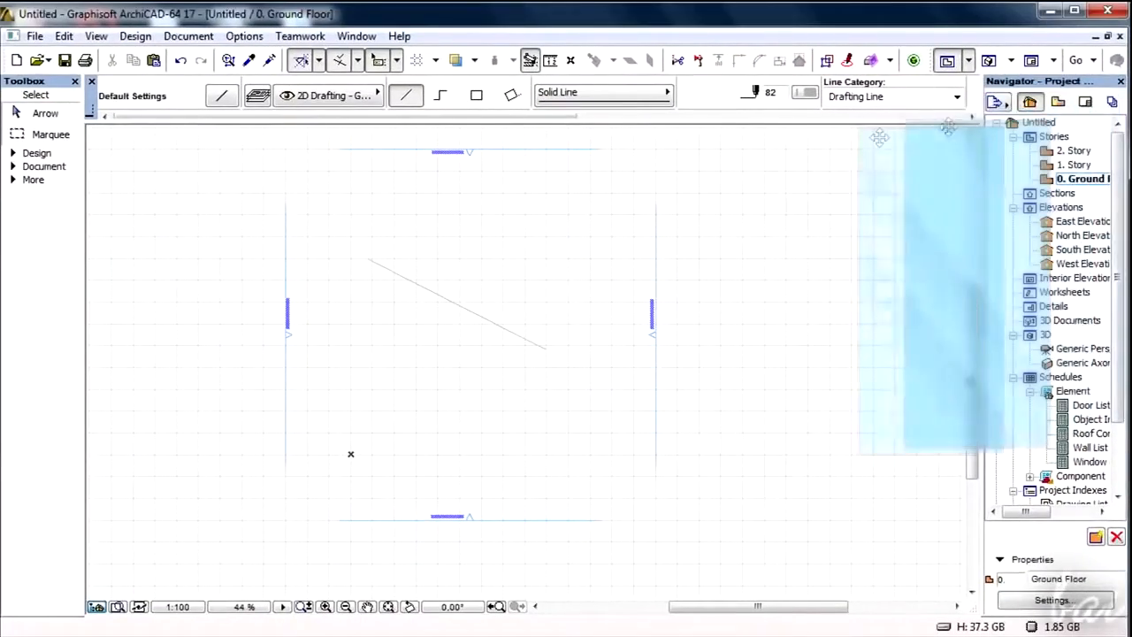
pyautogui.moveTo(878, 137); pyautogui.dragTo(717, 169)
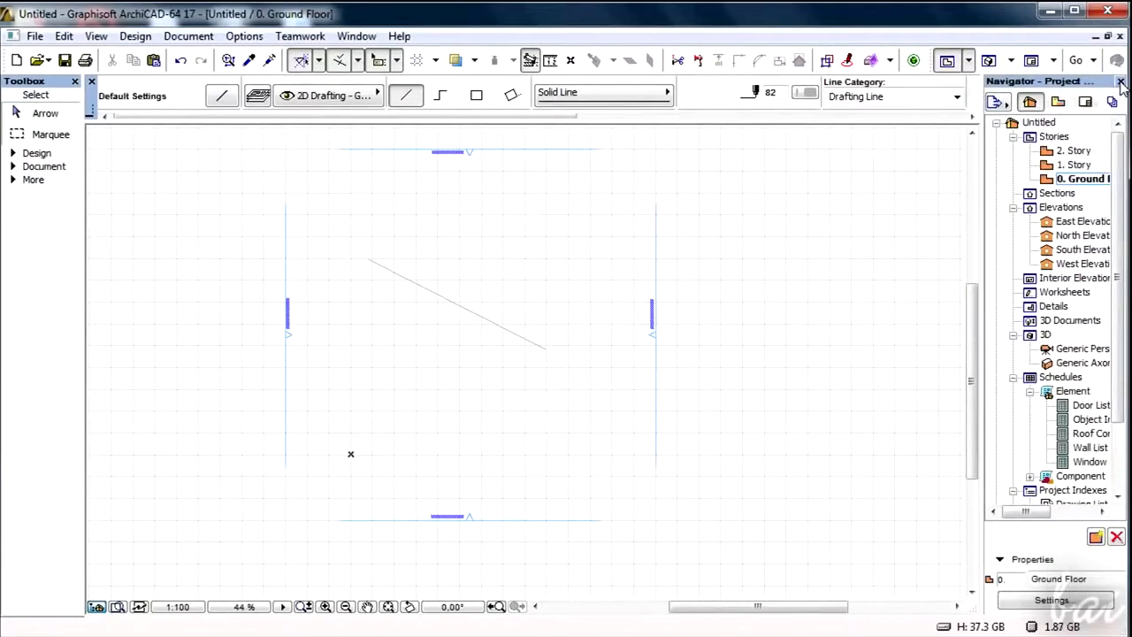
# - Close the Navigator palette and reopen it from the Window palettes list
pyautogui.click(1120, 82)
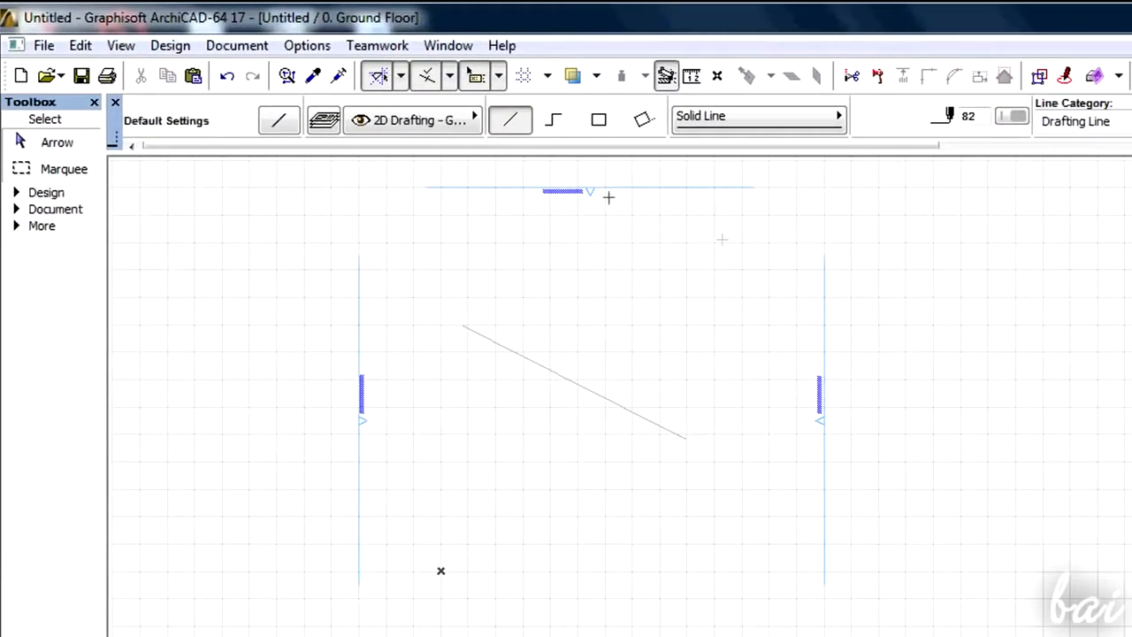
pyautogui.click(444, 46)
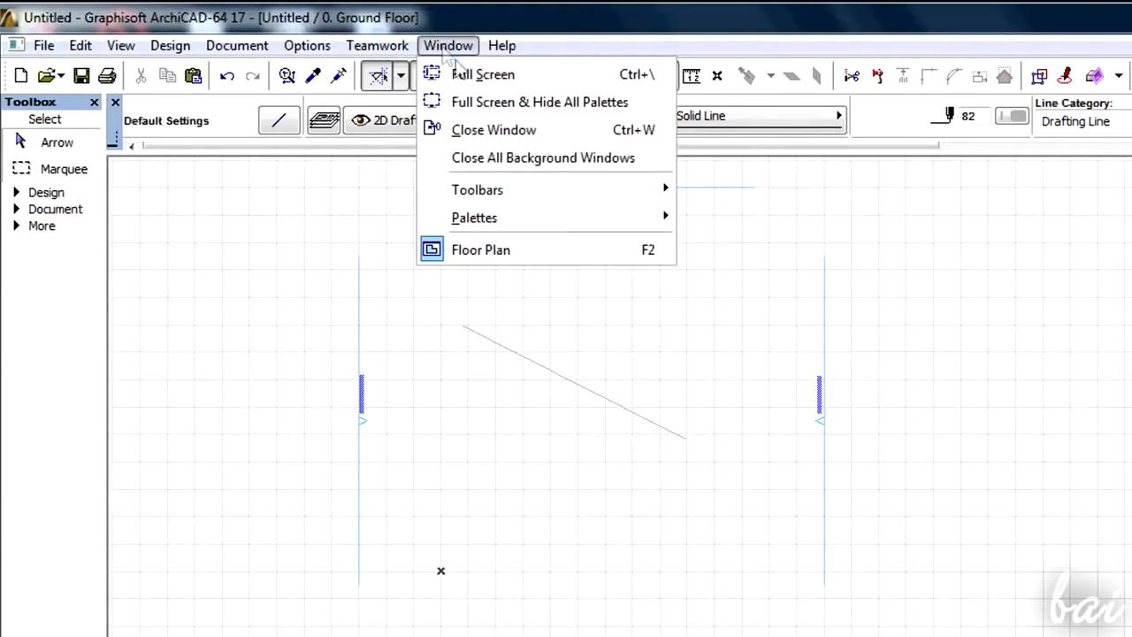
pyautogui.moveTo(527, 186)
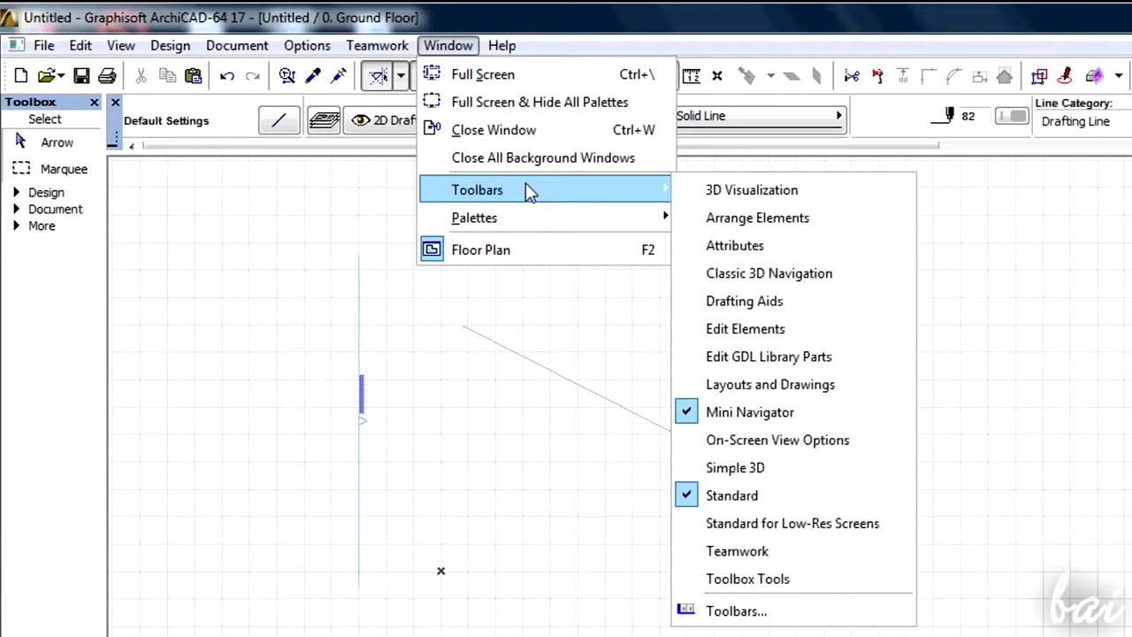
pyautogui.moveTo(529, 218)
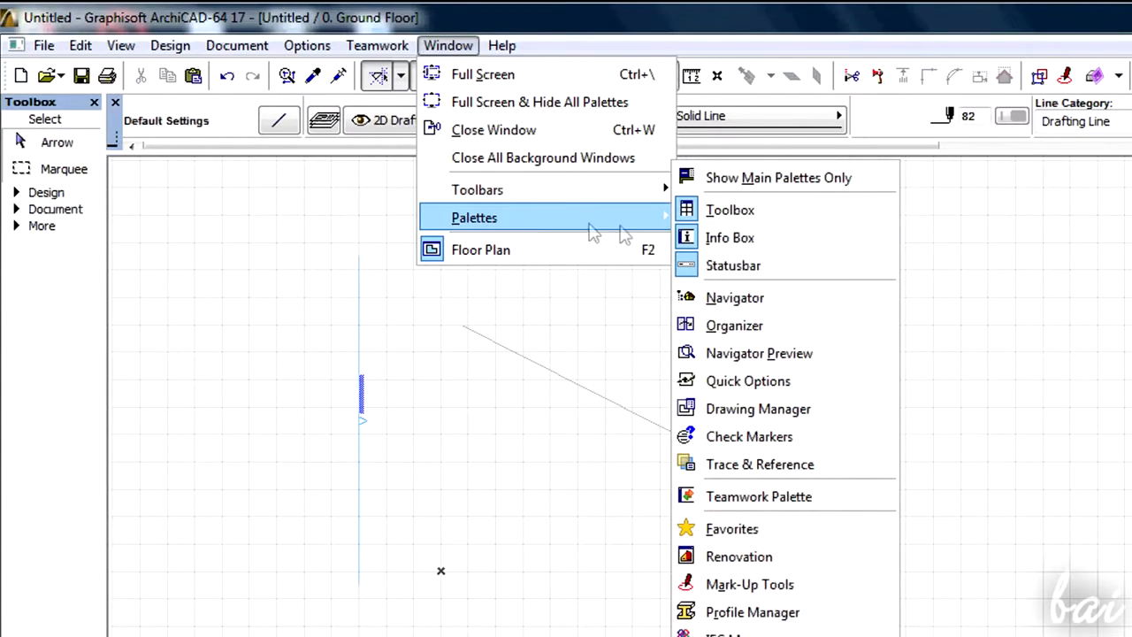
pyautogui.click(734, 297)
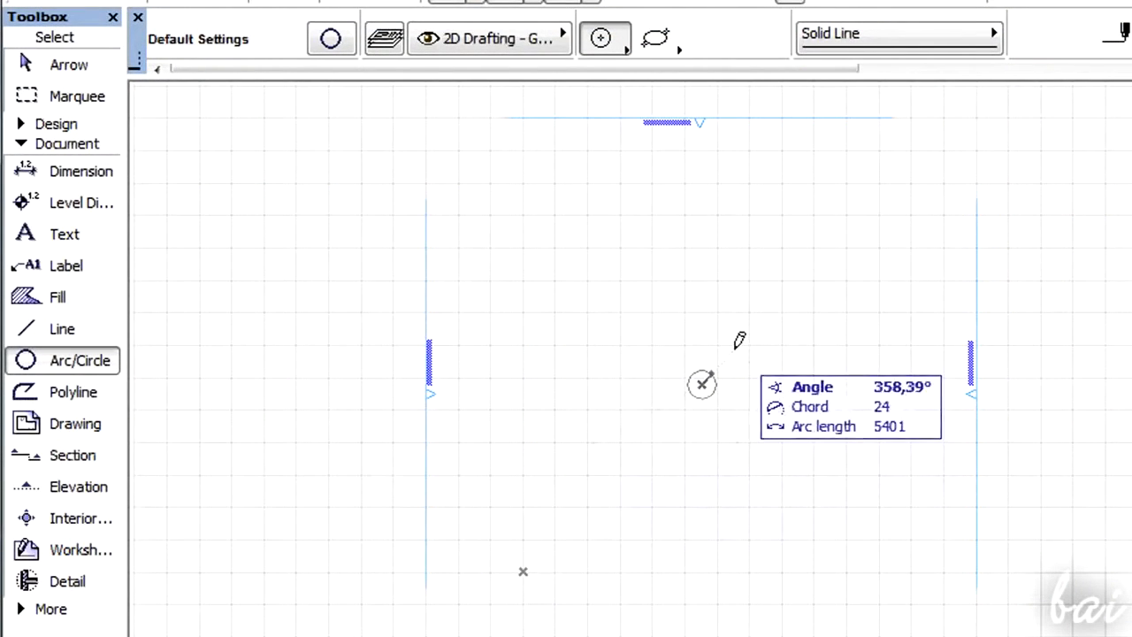
# - Activate the Arc/Circle tool and collapse the Document group in the toolbox
pyautogui.click(738, 338)
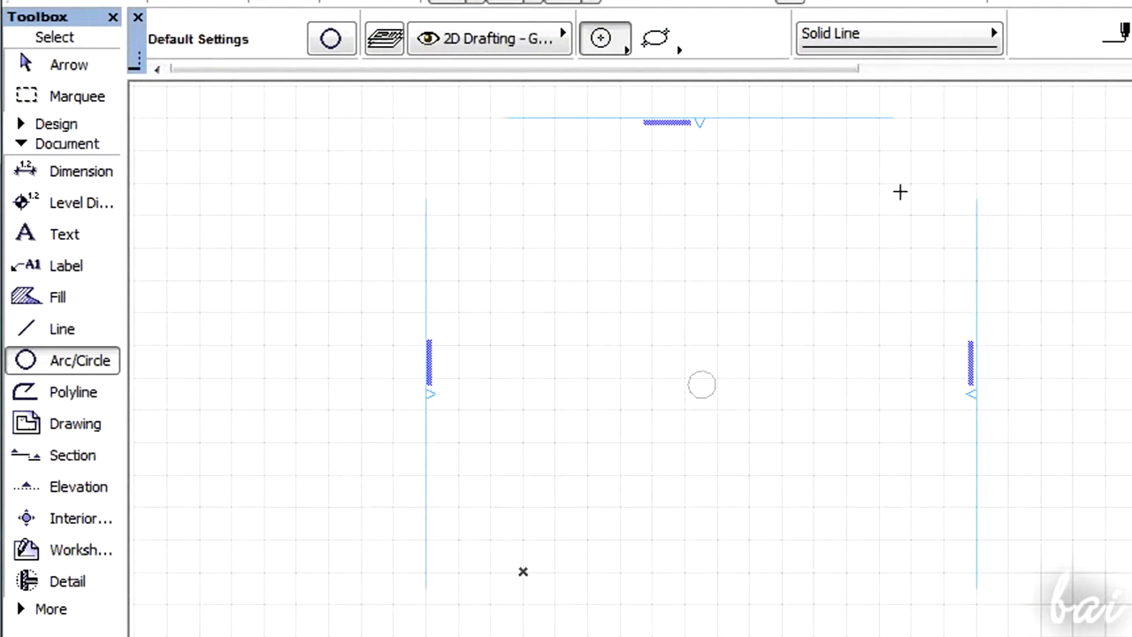
pyautogui.click(68, 145)
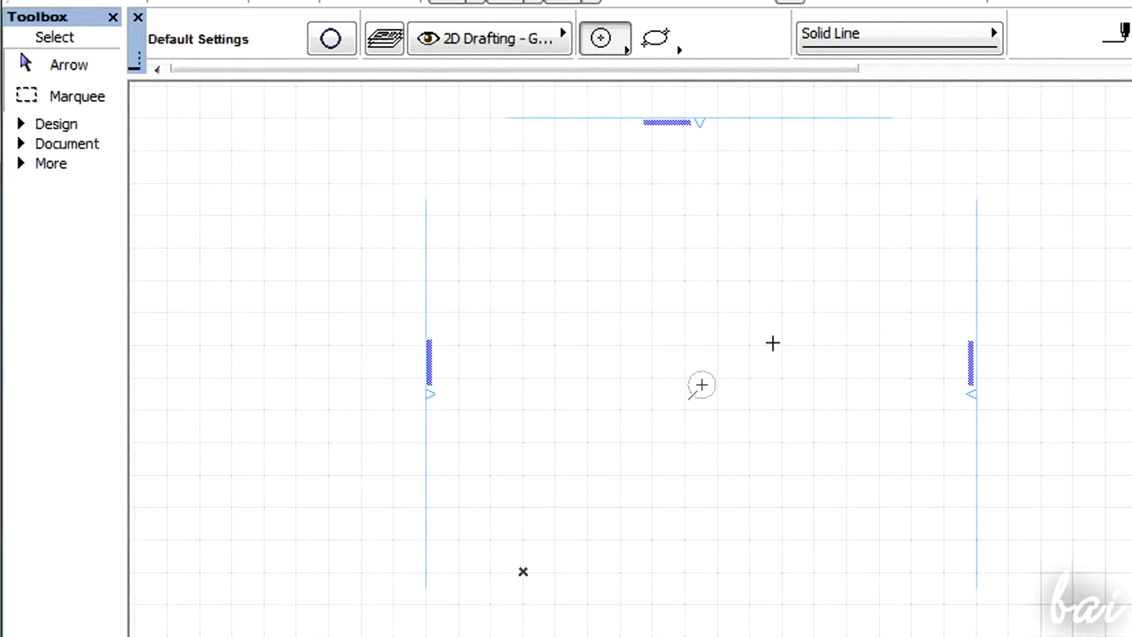
# - Zoom and pan across the floor plan to examine the drawn elements and elevation markers
pyautogui.scroll(-5, 745, 387)
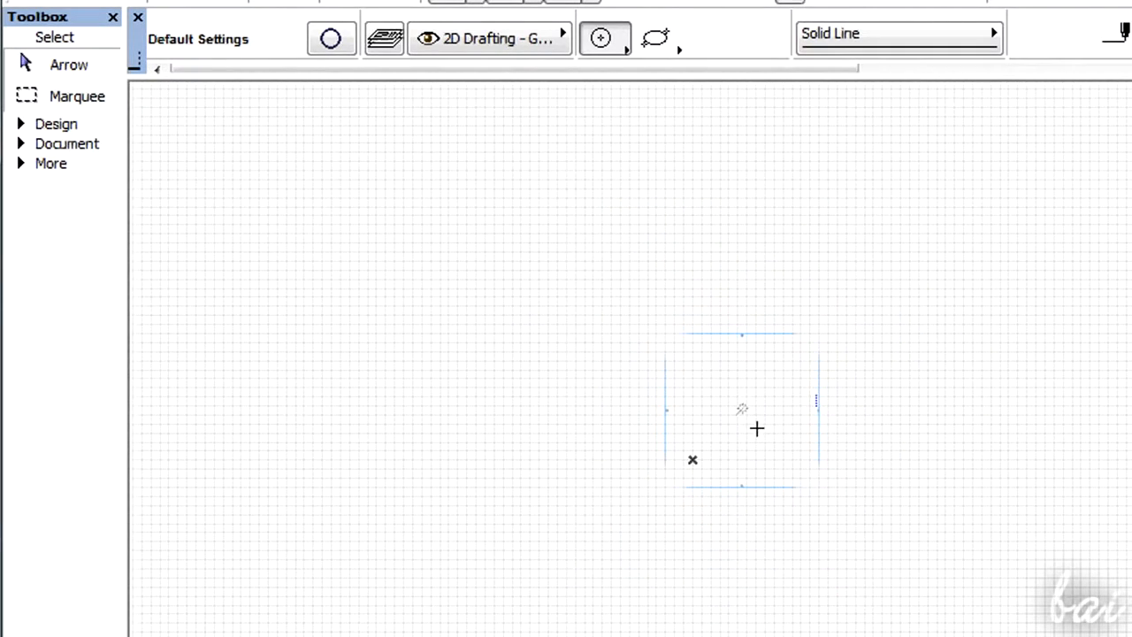
pyautogui.scroll(5, 756, 428)
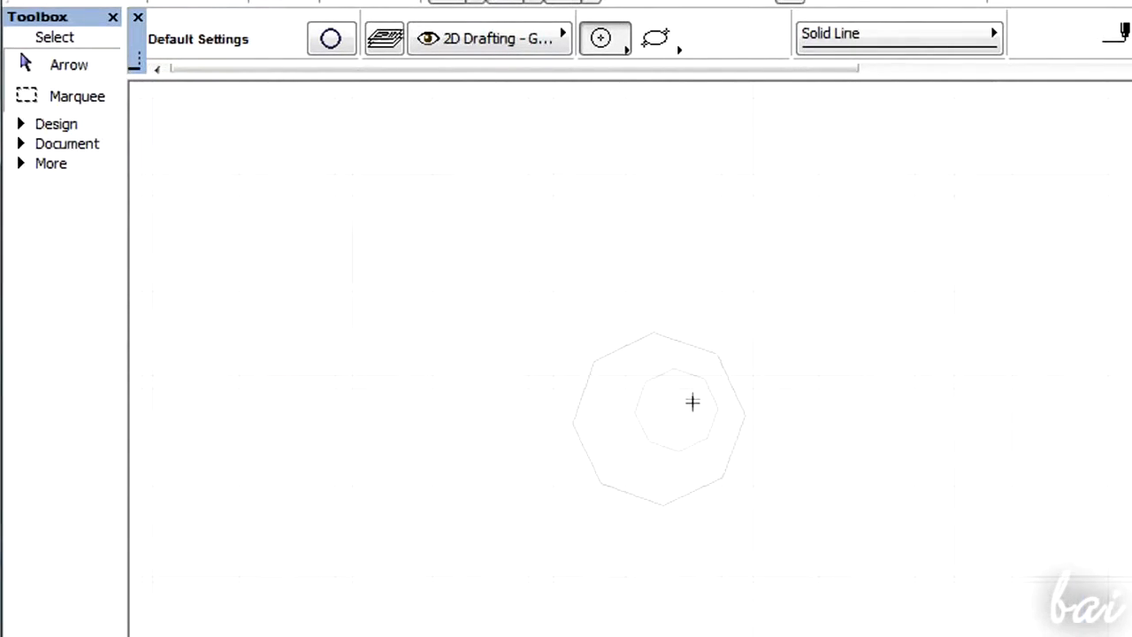
pyautogui.scroll(-10, 692, 403)
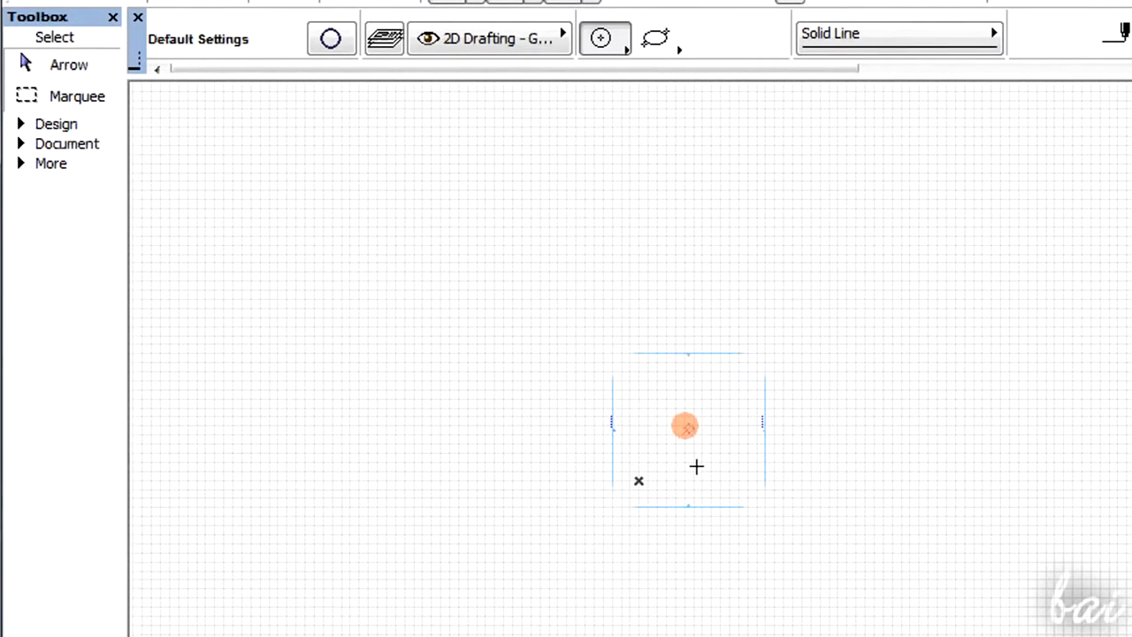
pyautogui.scroll(8, 696, 466)
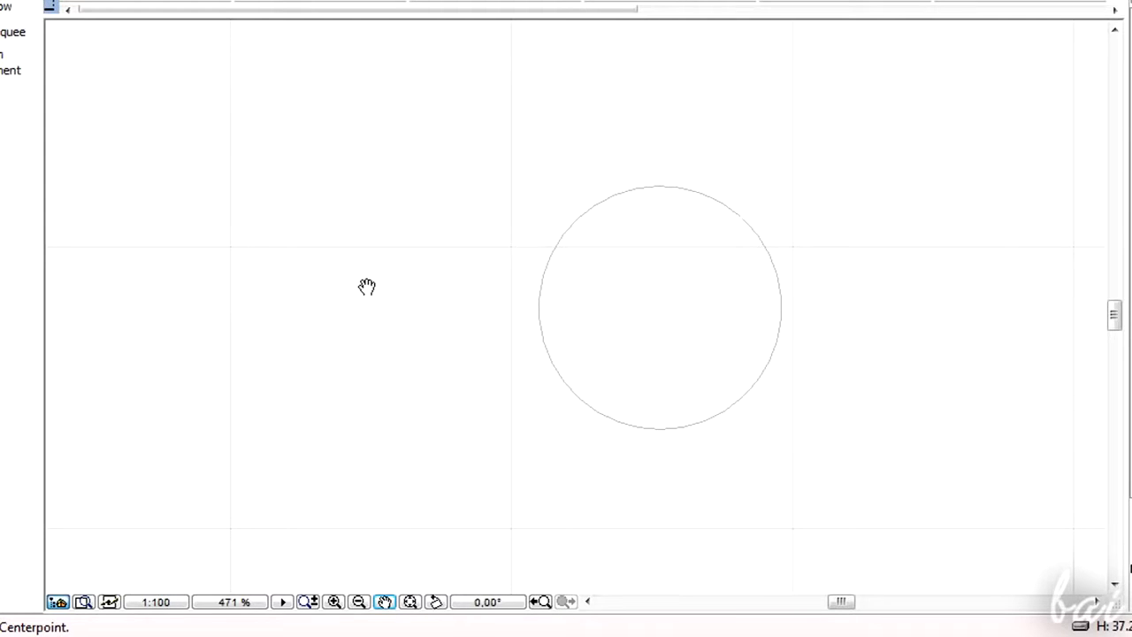
pyautogui.moveTo(367, 286); pyautogui.dragTo(341, 303)
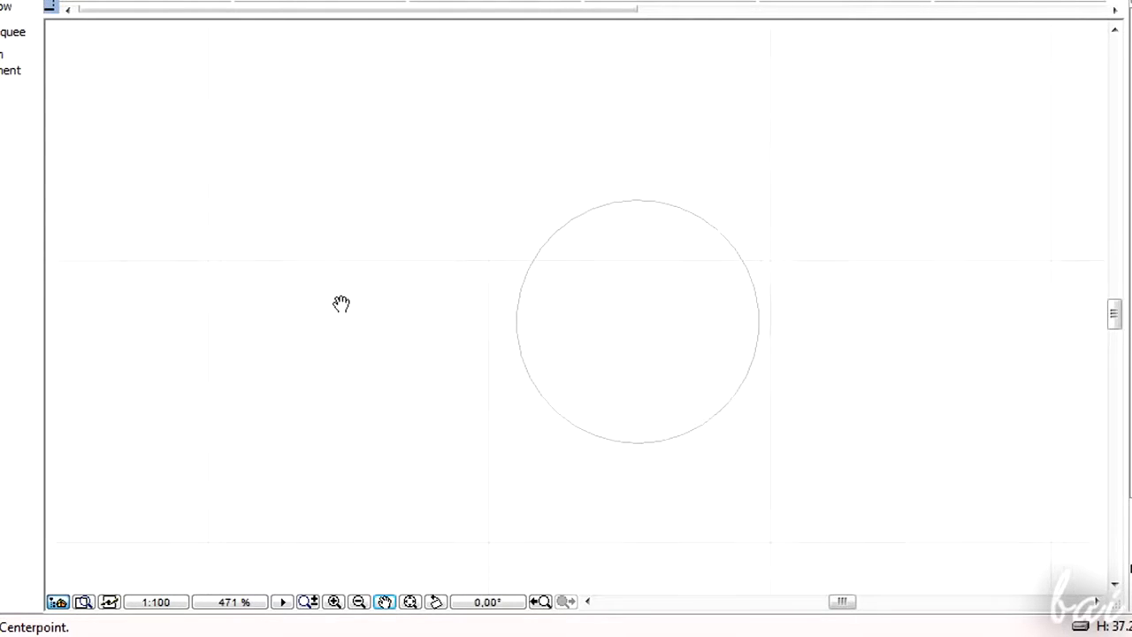
pyautogui.moveTo(447, 371)
pyautogui.mouseDown()
pyautogui.moveTo(356, 159)
pyautogui.moveTo(197, 104)
pyautogui.moveTo(504, 209)
pyautogui.moveTo(465, 186)
pyautogui.moveTo(183, 283)
pyautogui.moveTo(280, 265)
pyautogui.mouseUp()
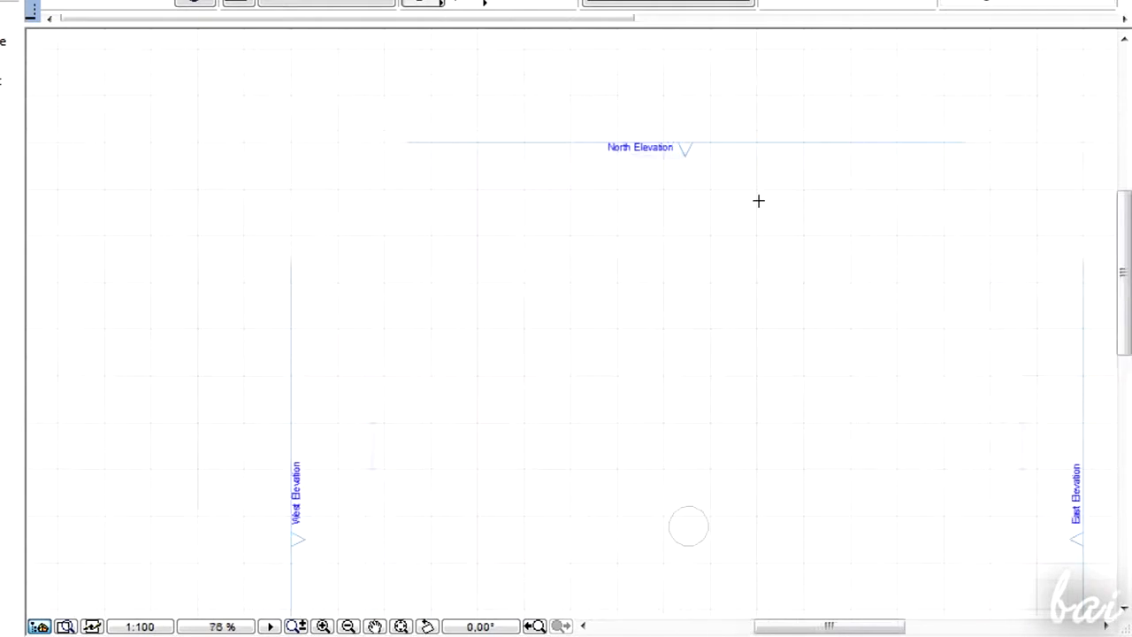
pyautogui.scroll(3, 720, 182)
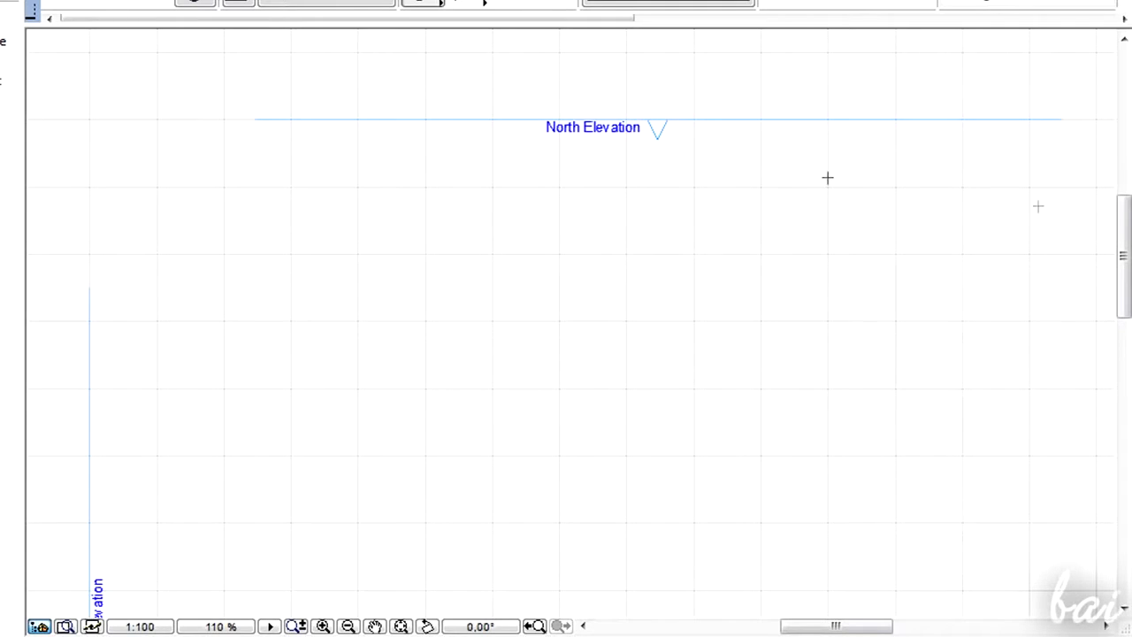
pyautogui.moveTo(1116, 250)
pyautogui.mouseDown()
pyautogui.moveTo(1121, 429)
pyautogui.moveTo(1097, 304)
pyautogui.mouseUp()
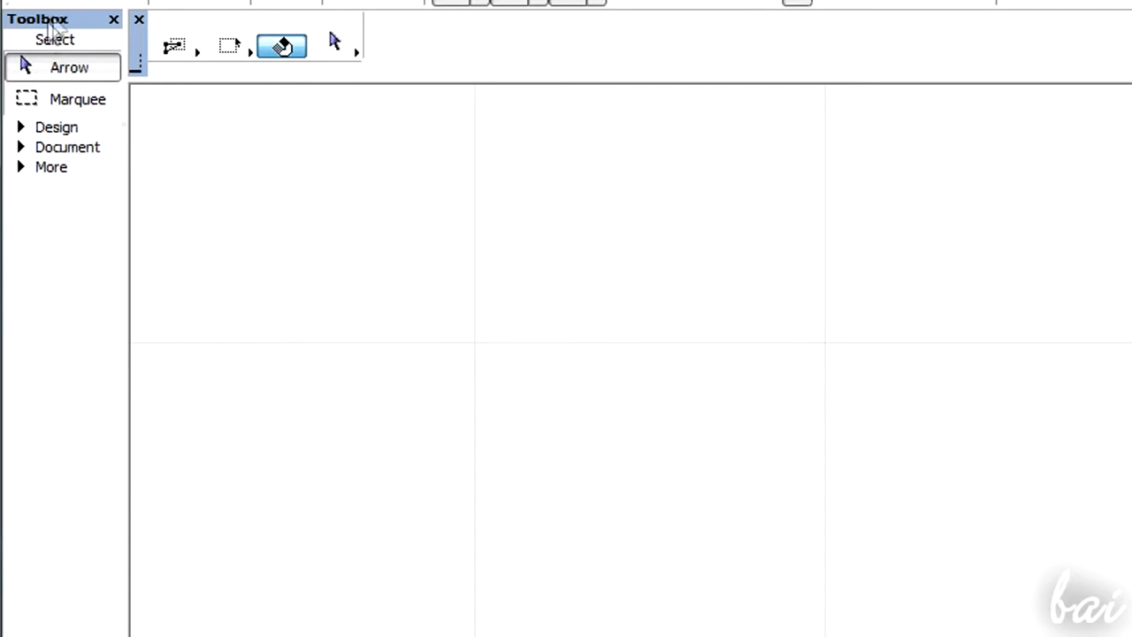
# - Draw a polyline with a vertical segment, a horizontal segment and a 45° diagonal segment
pyautogui.click(67, 147)
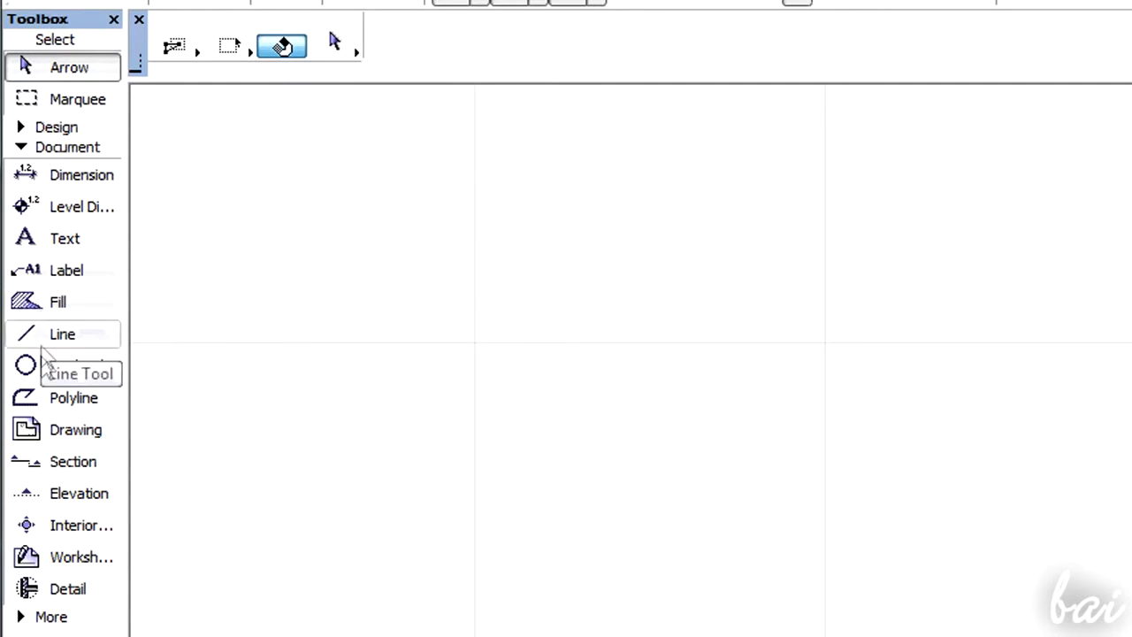
pyautogui.click(50, 403)
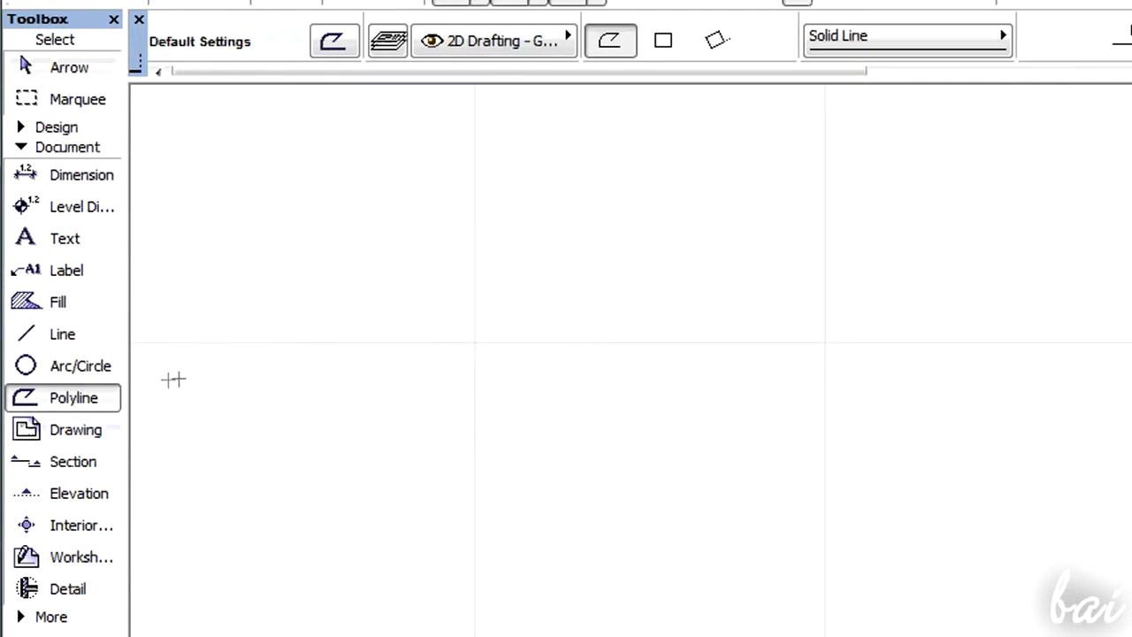
pyautogui.click(427, 403)
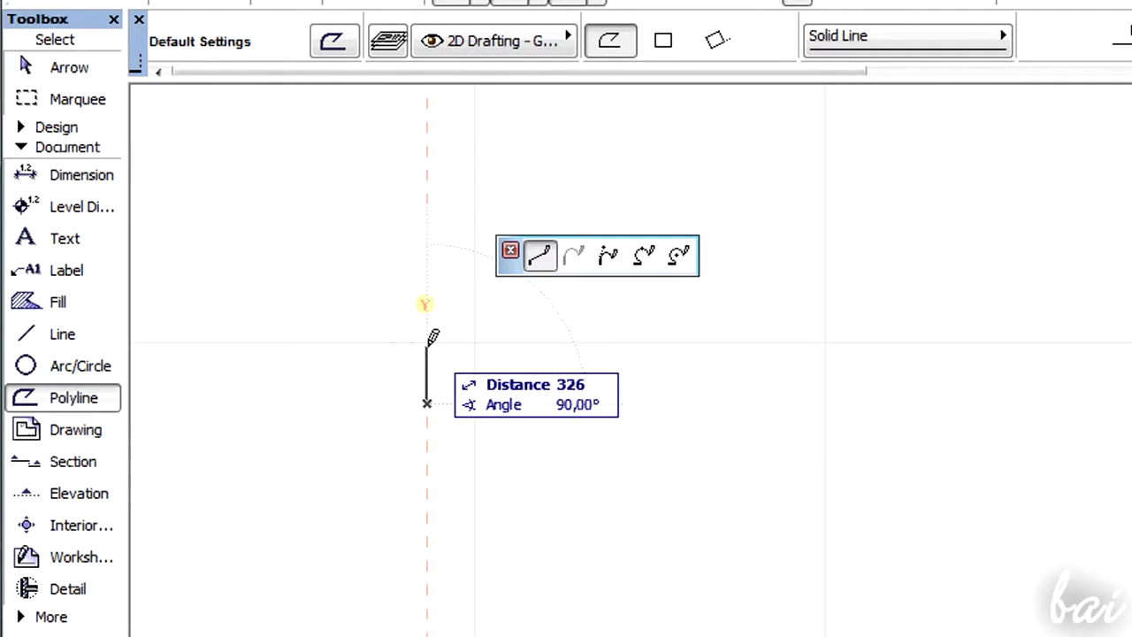
pyautogui.click(548, 344)
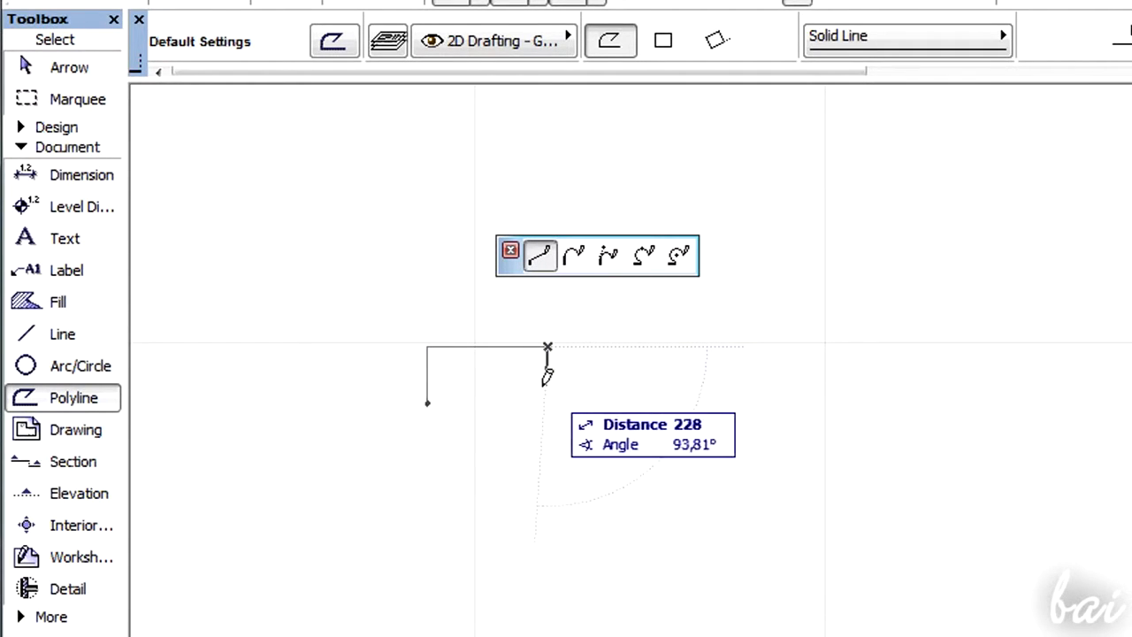
pyautogui.click(628, 346)
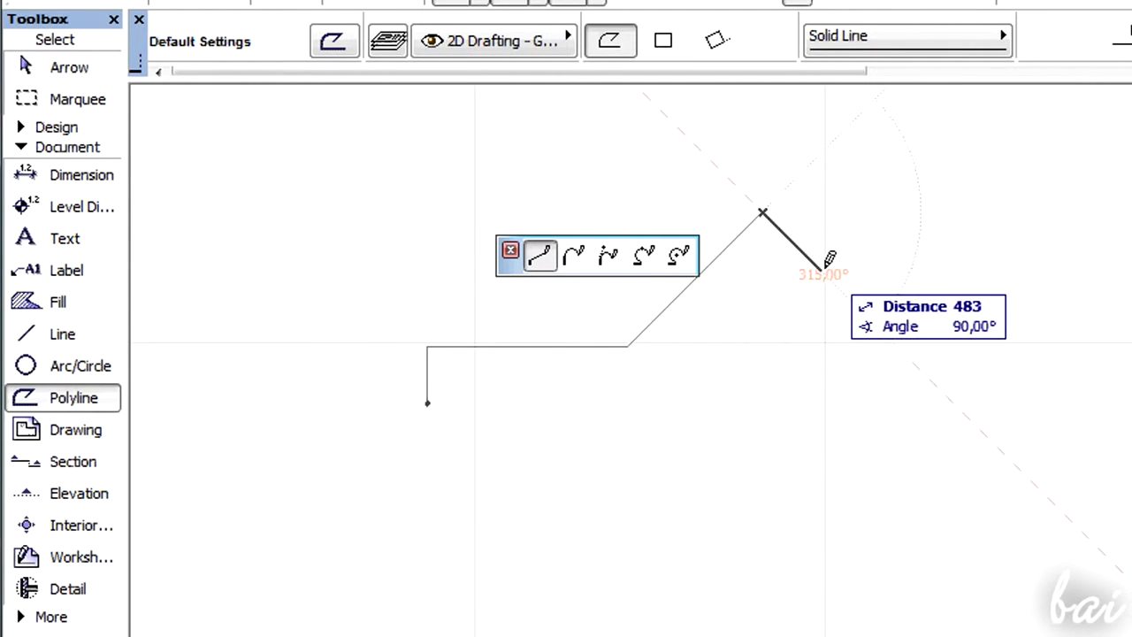
pyautogui.click(761, 212)
# - Draw a full circle with the Arc/Circle tool to the right of the polyline
pyautogui.scroll(-2, 901, 499)
pyautogui.click(88, 366)
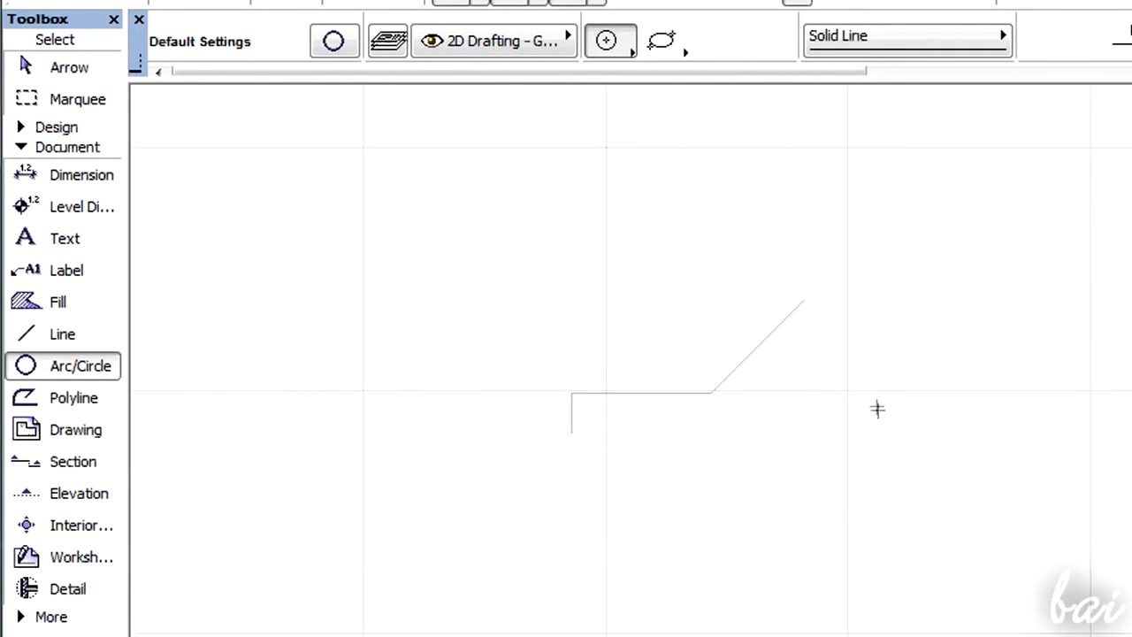
pyautogui.click(948, 417)
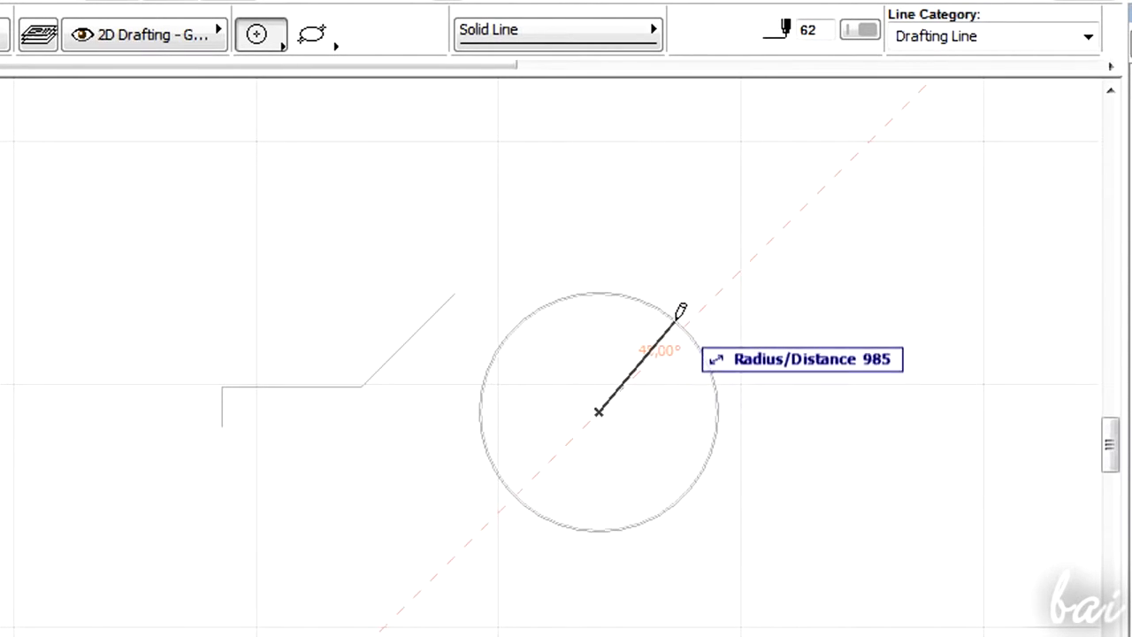
pyautogui.click(708, 303)
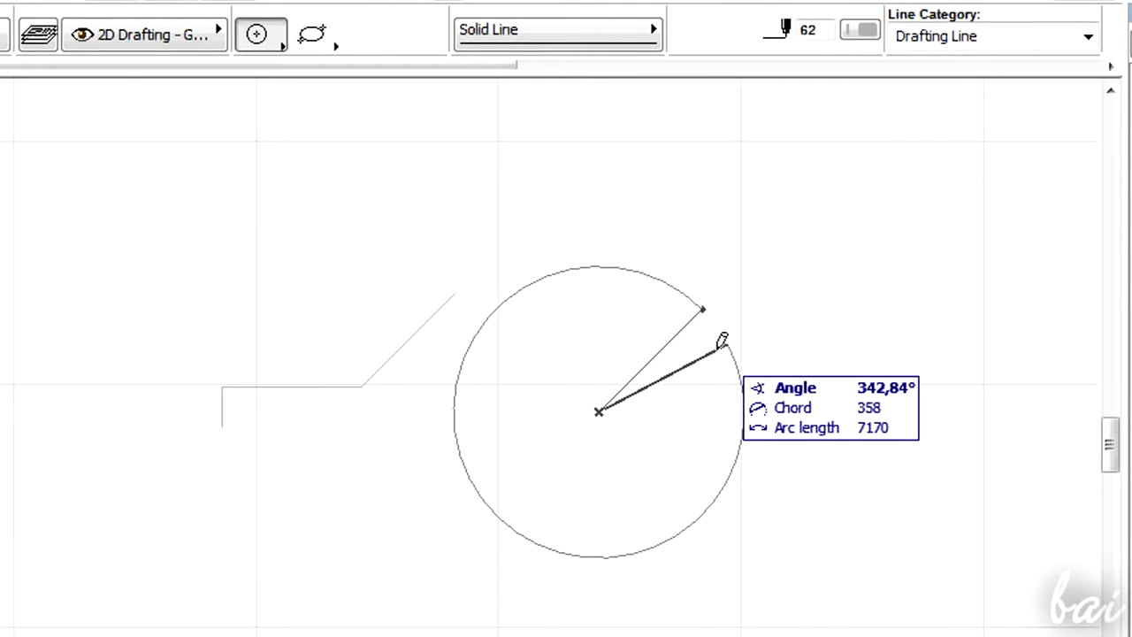
pyautogui.click(703, 310)
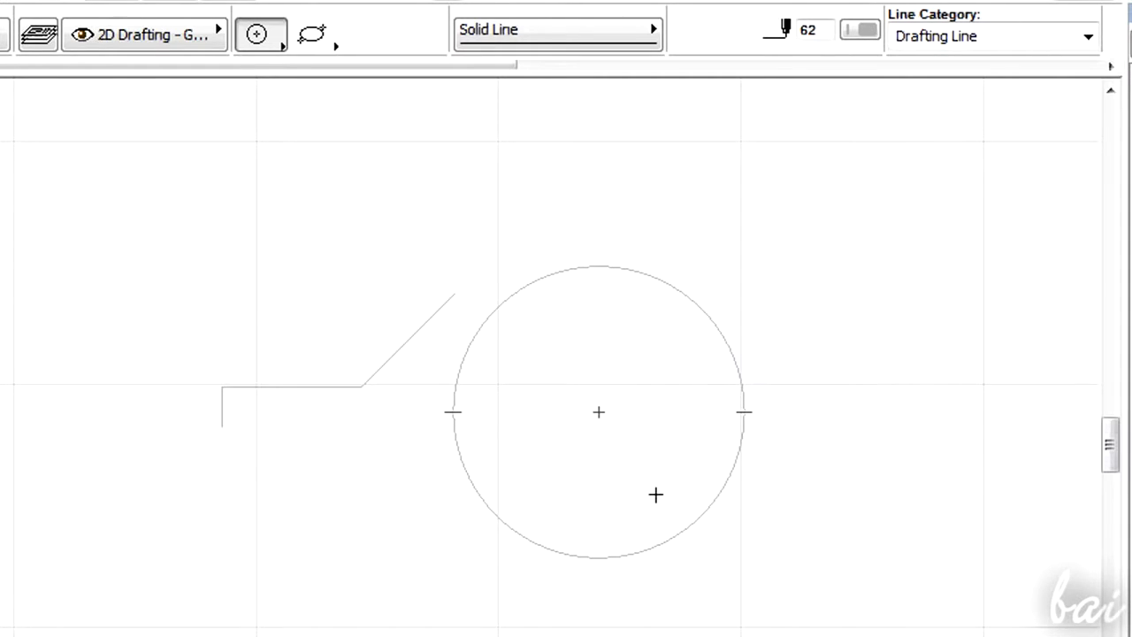
pyautogui.click(82, 593)
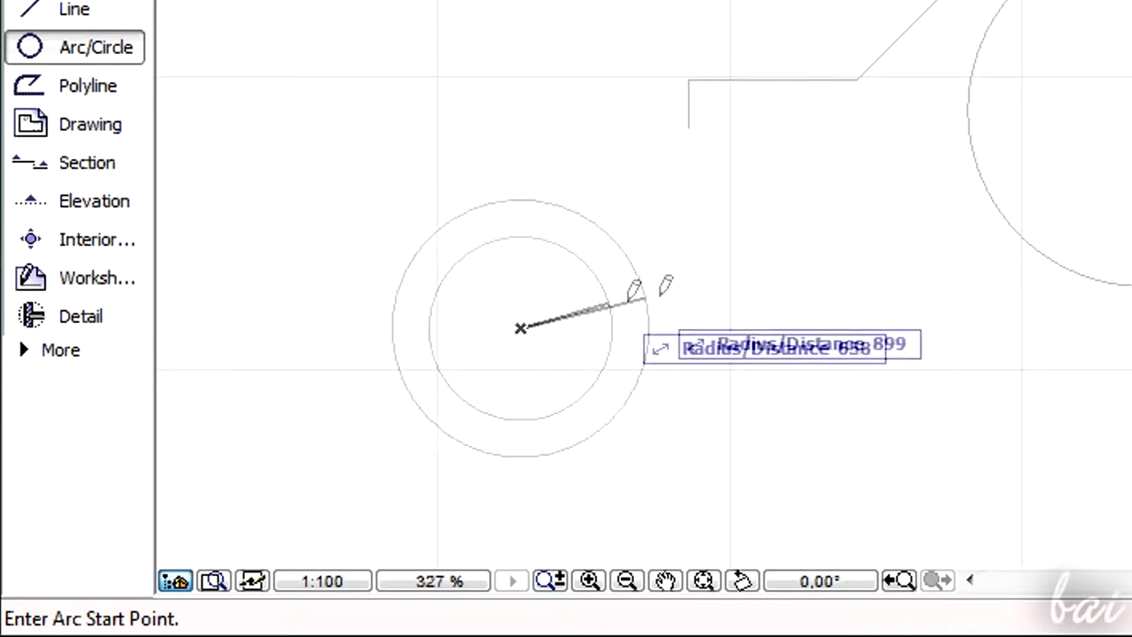
pyautogui.click(681, 276)
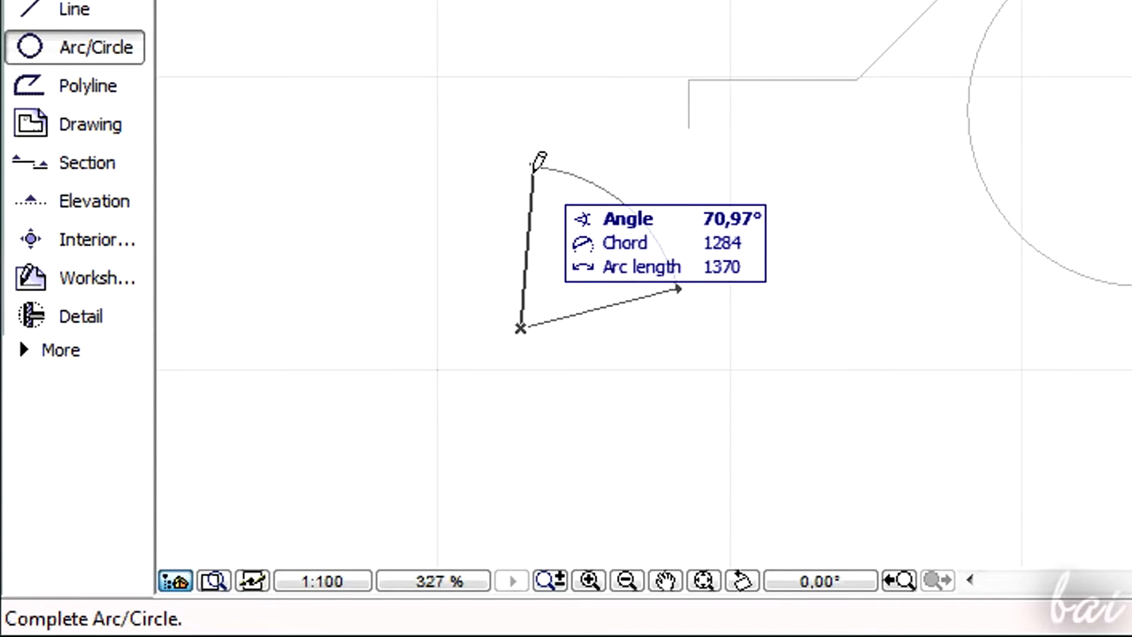
pyautogui.press('Escape')
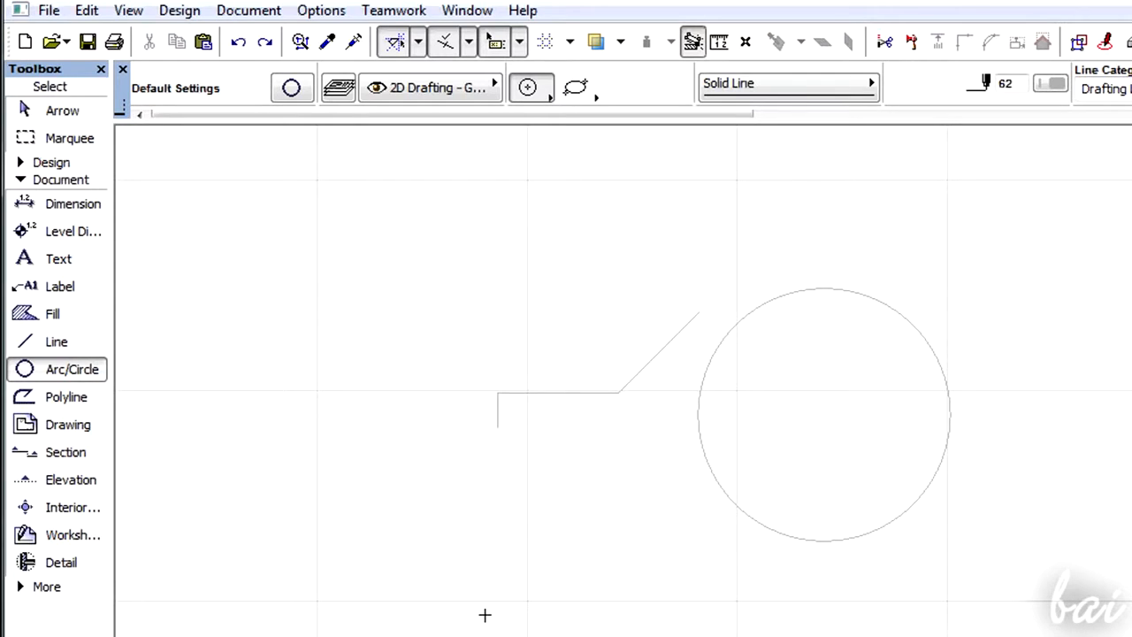
pyautogui.click(239, 44)
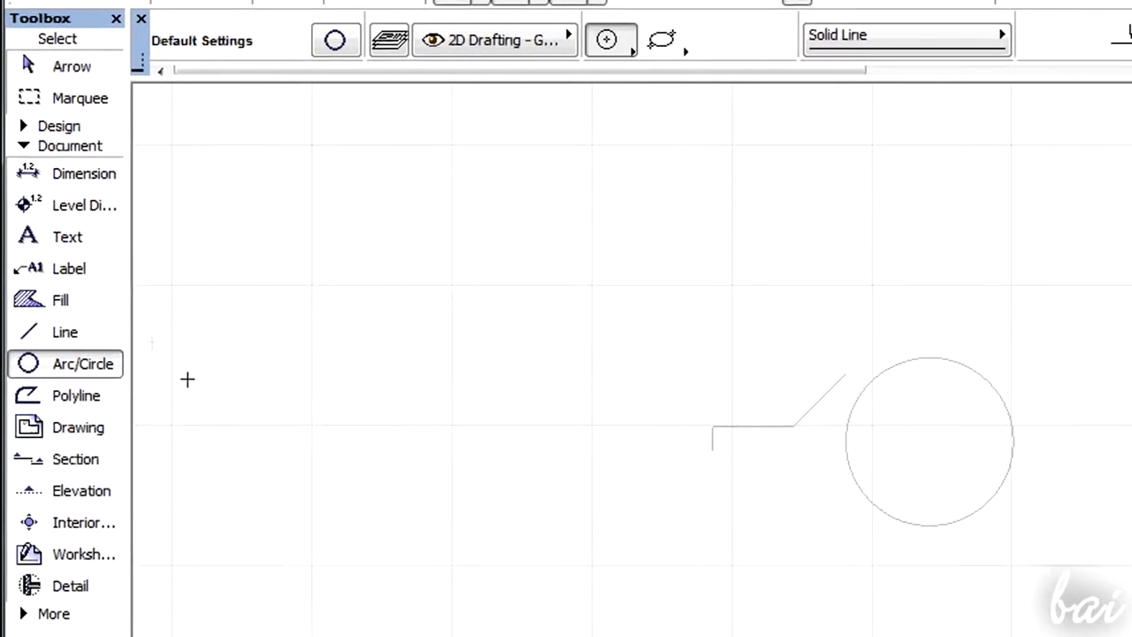
# - Place a text block over the circle with the Text tool and enter "this is a circle"
pyautogui.click(95, 245)
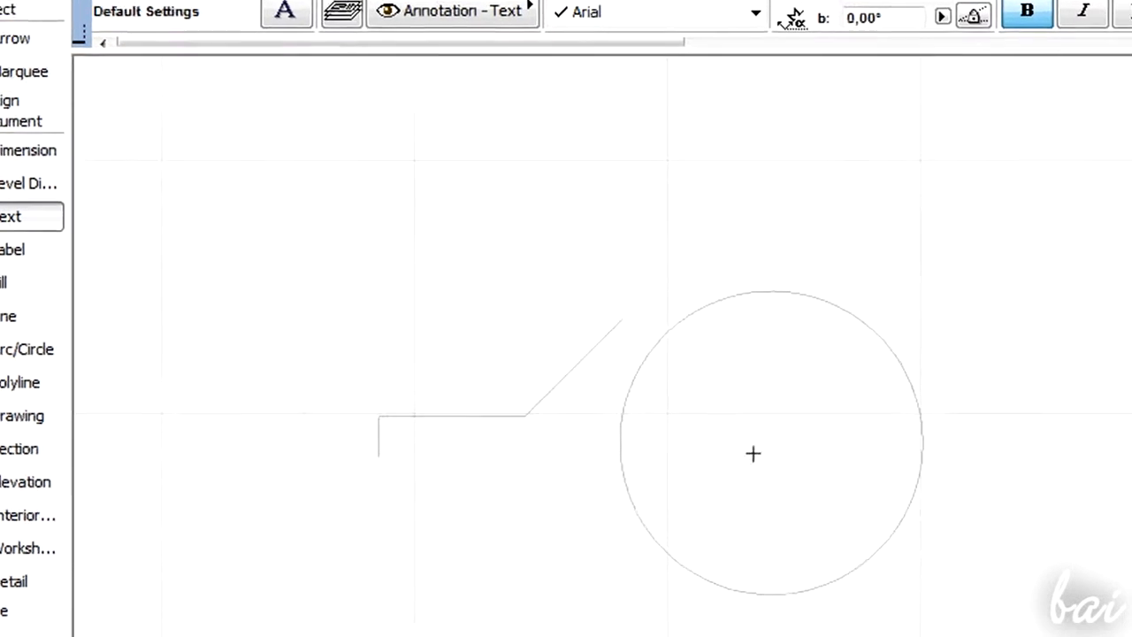
pyautogui.click(310, 275)
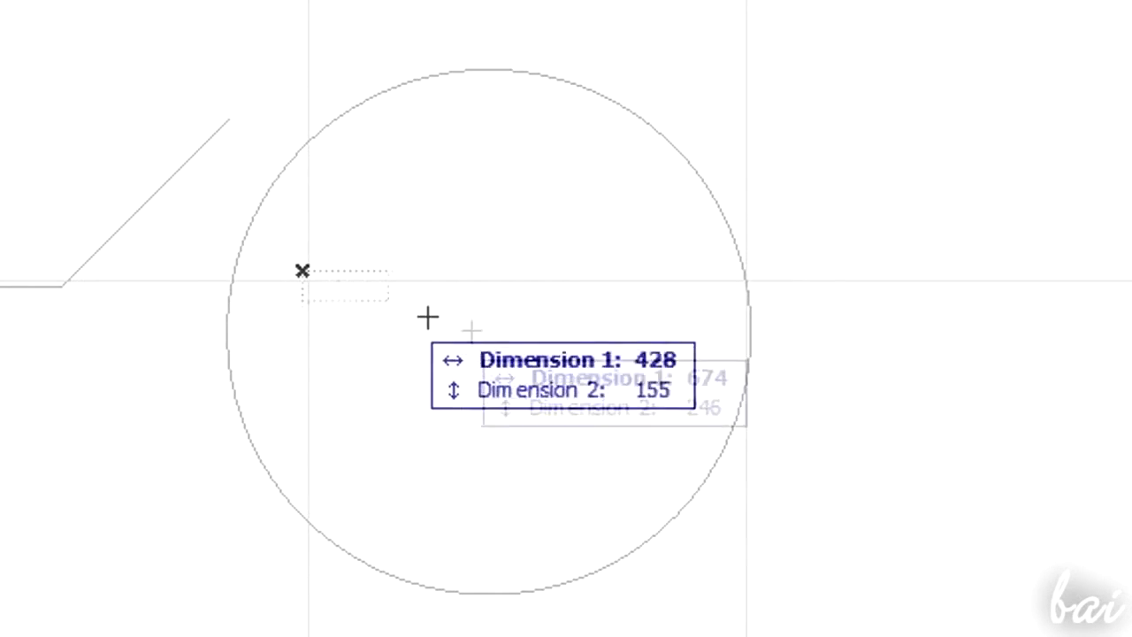
pyautogui.click(705, 390)
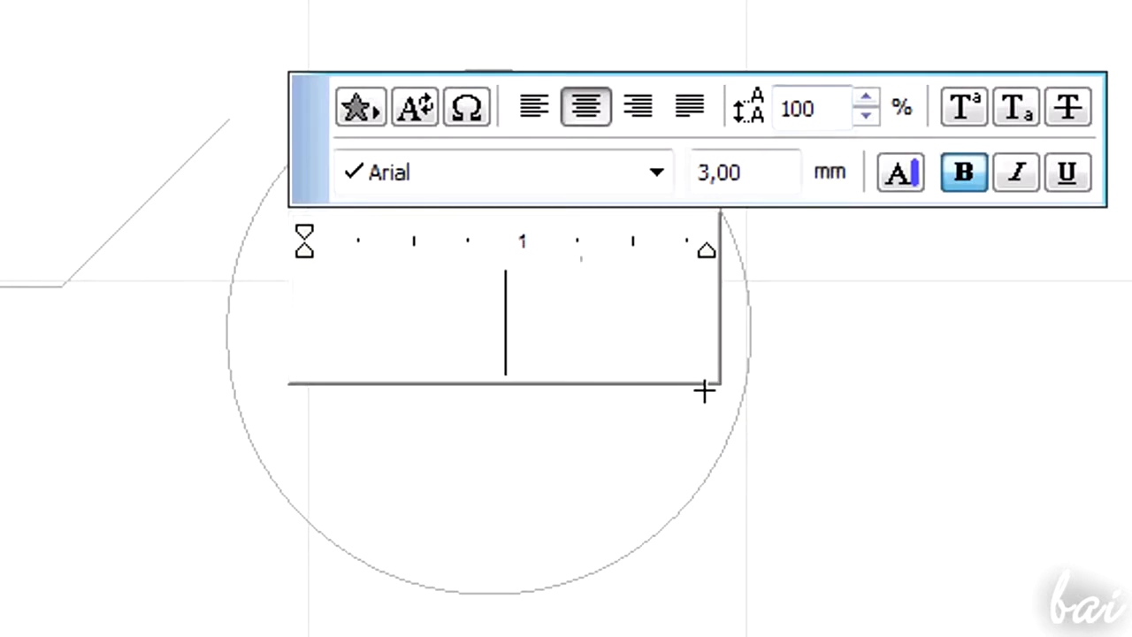
pyautogui.write('this is a circle')
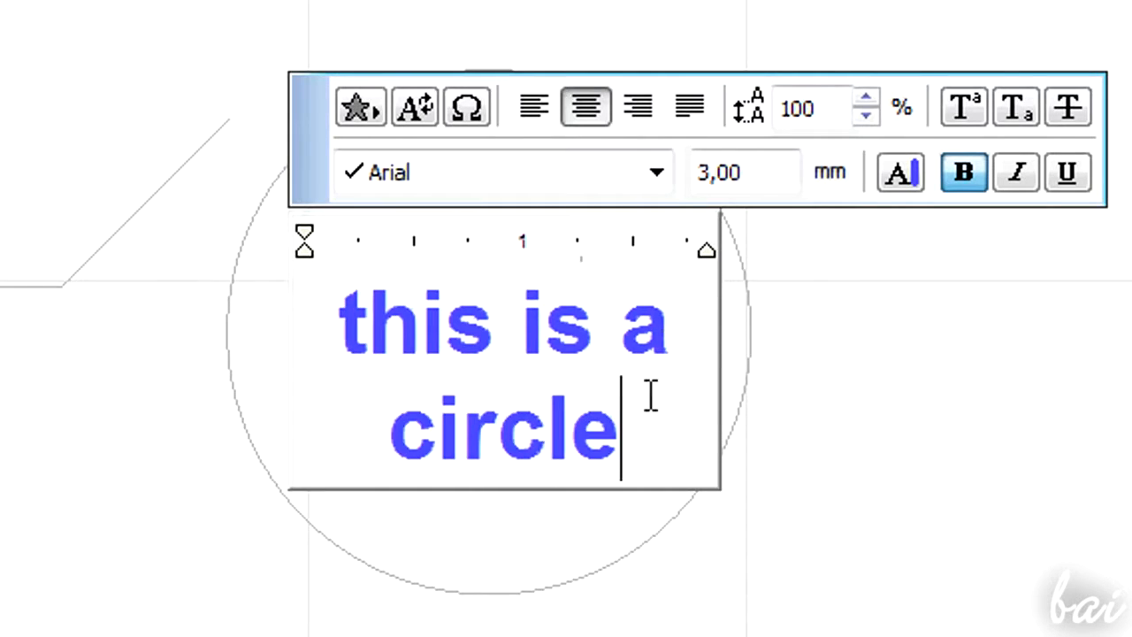
# - Select the text and set its font size to 2,00 mm
pyautogui.moveTo(651, 395); pyautogui.dragTo(339, 318)
pyautogui.moveTo(748, 173); pyautogui.dragTo(649, 171)
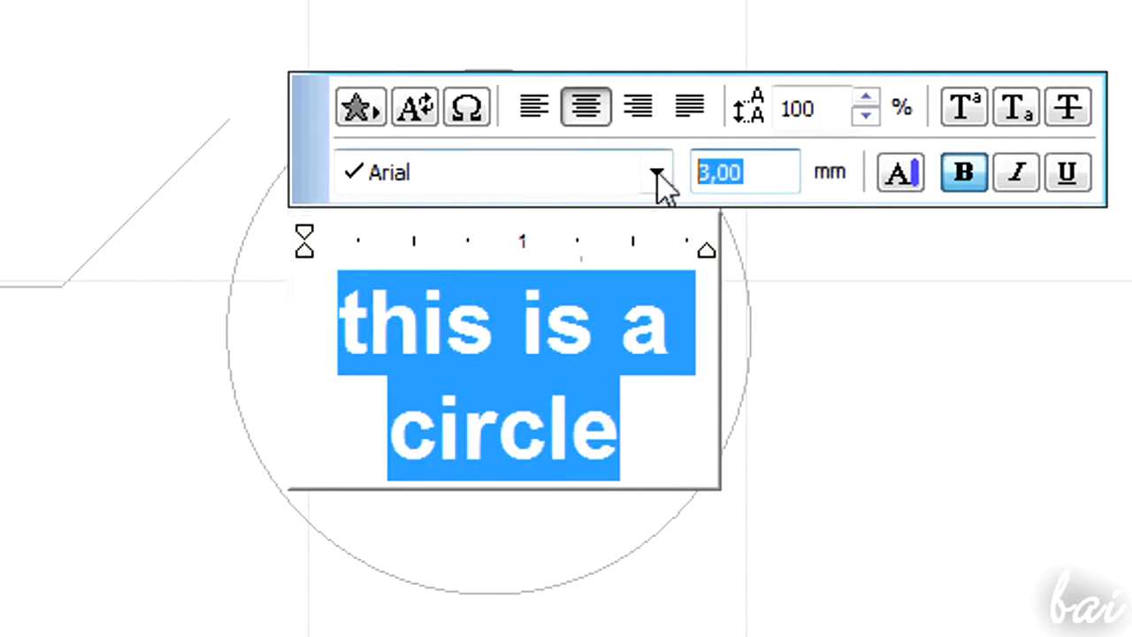
pyautogui.write('1,00')
pyautogui.press('Return')
pyautogui.moveTo(743, 173); pyautogui.dragTo(644, 176)
pyautogui.write('2,00')
pyautogui.press('Return')
# - Select all of the text and set its colour to red
pyautogui.click(546, 305)
pyautogui.press('Return')
pyautogui.hotkey('ctrl', 'a')
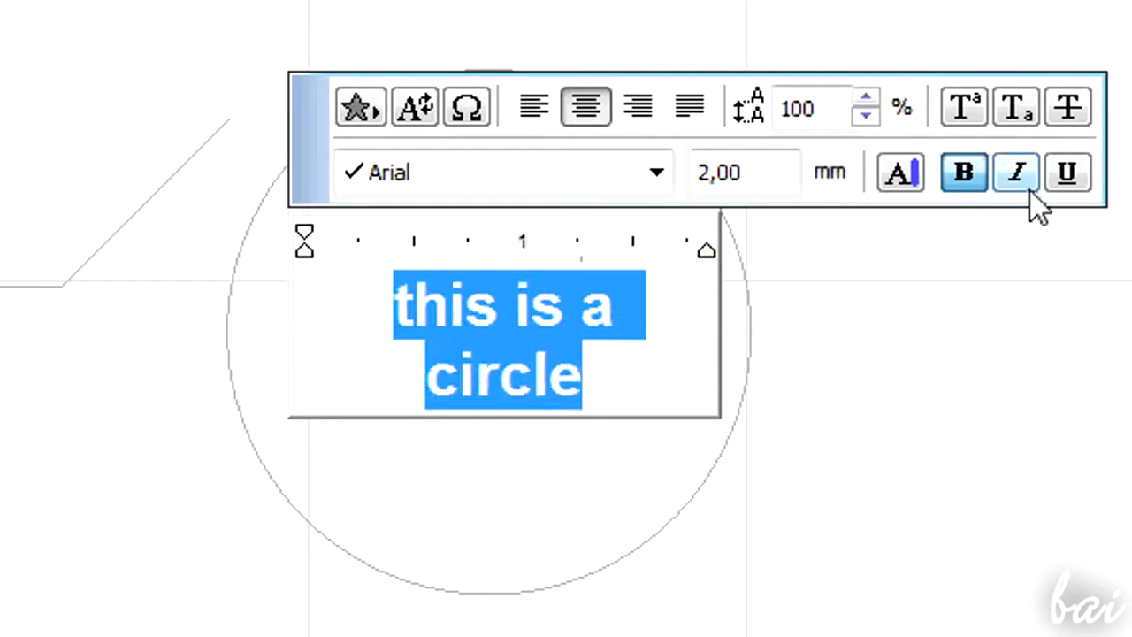
pyautogui.click(900, 173)
pyautogui.click(1131, 163)
# - Try left, right, justified and centred alignment on the text, ending centred, and finish editing it
pyautogui.click(643, 380)
pyautogui.moveTo(635, 378); pyautogui.dragTo(380, 291)
pyautogui.click(533, 106)
pyautogui.click(637, 106)
pyautogui.click(689, 106)
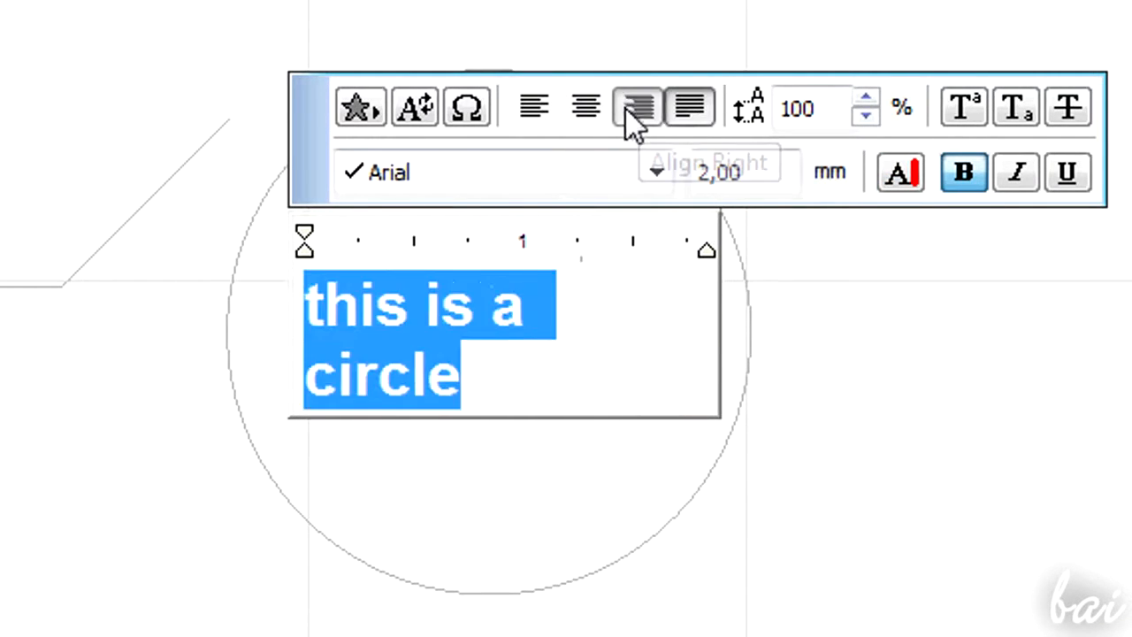
pyautogui.click(585, 106)
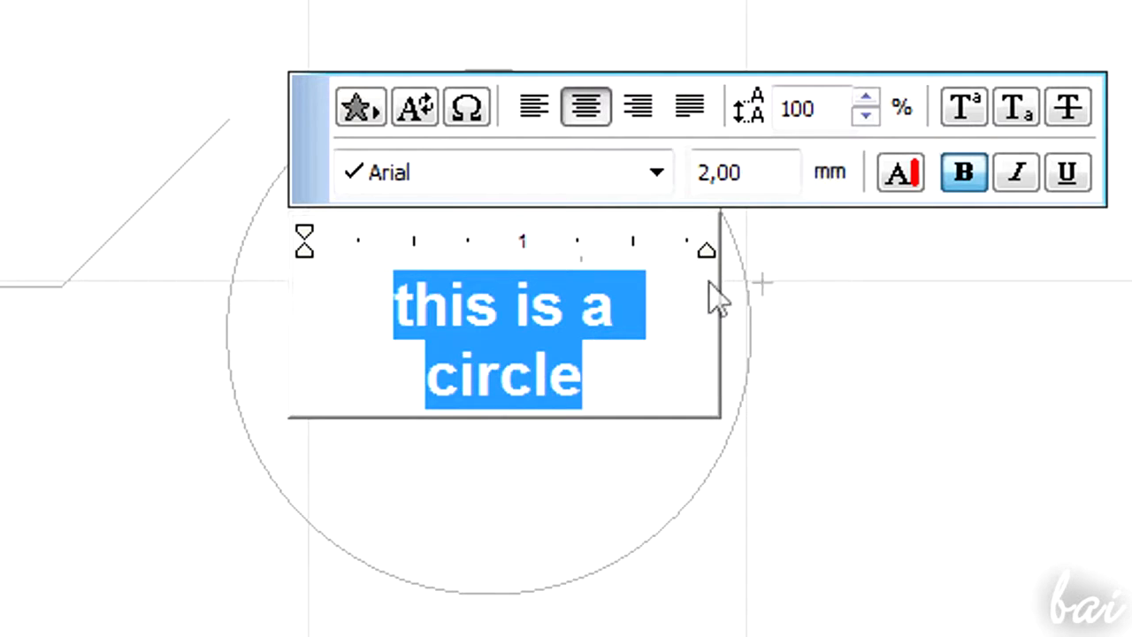
pyautogui.click(990, 297)
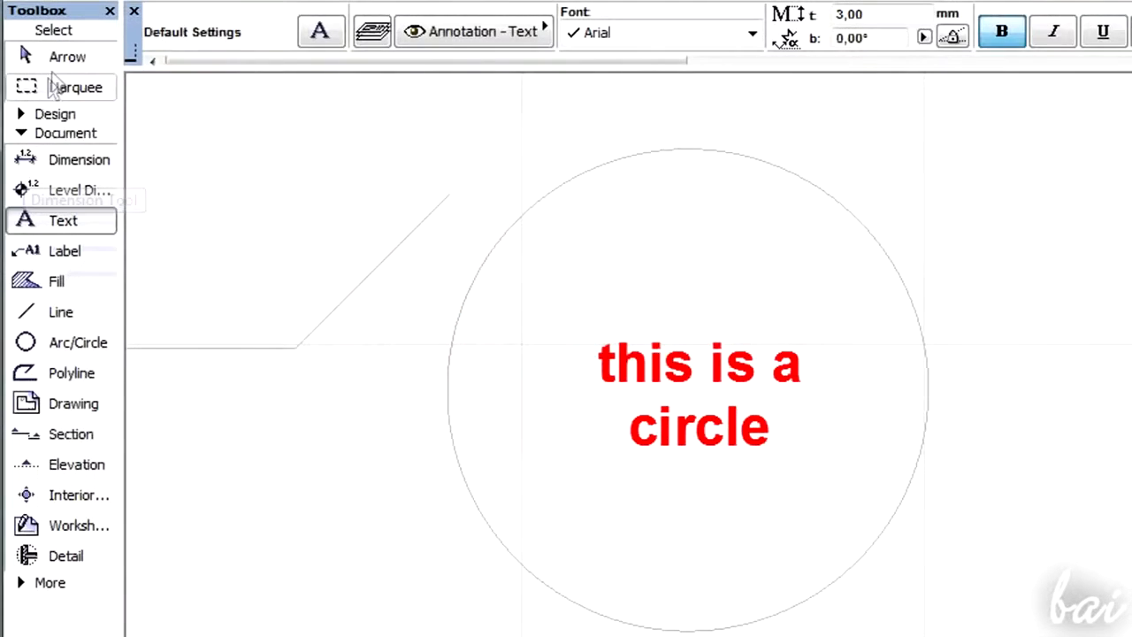
pyautogui.click(53, 60)
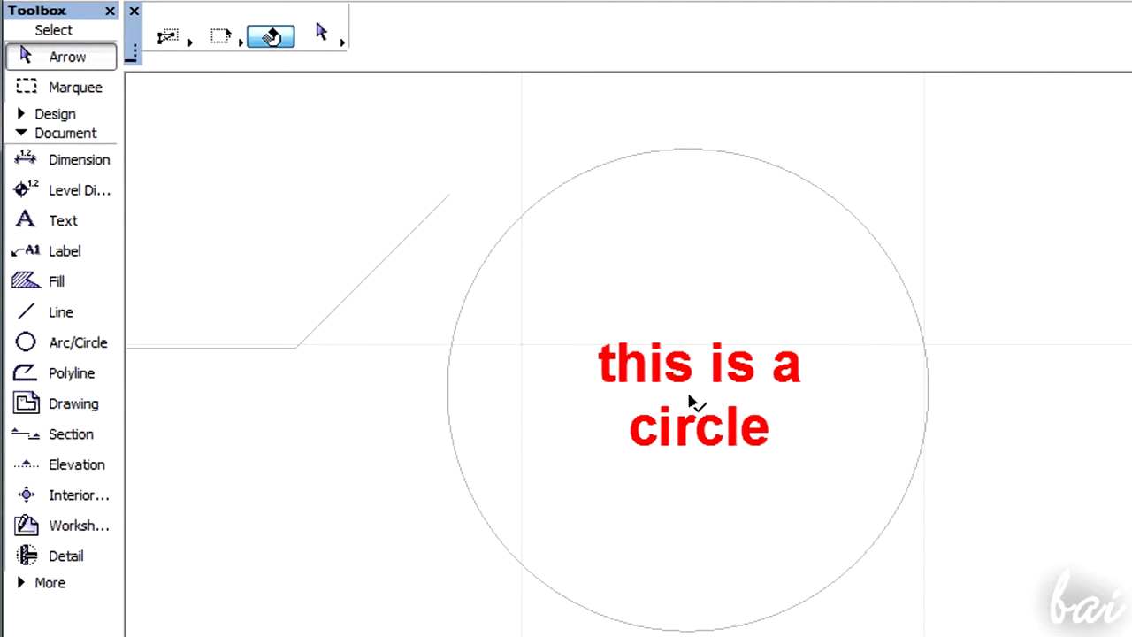
pyautogui.doubleClick(698, 378)
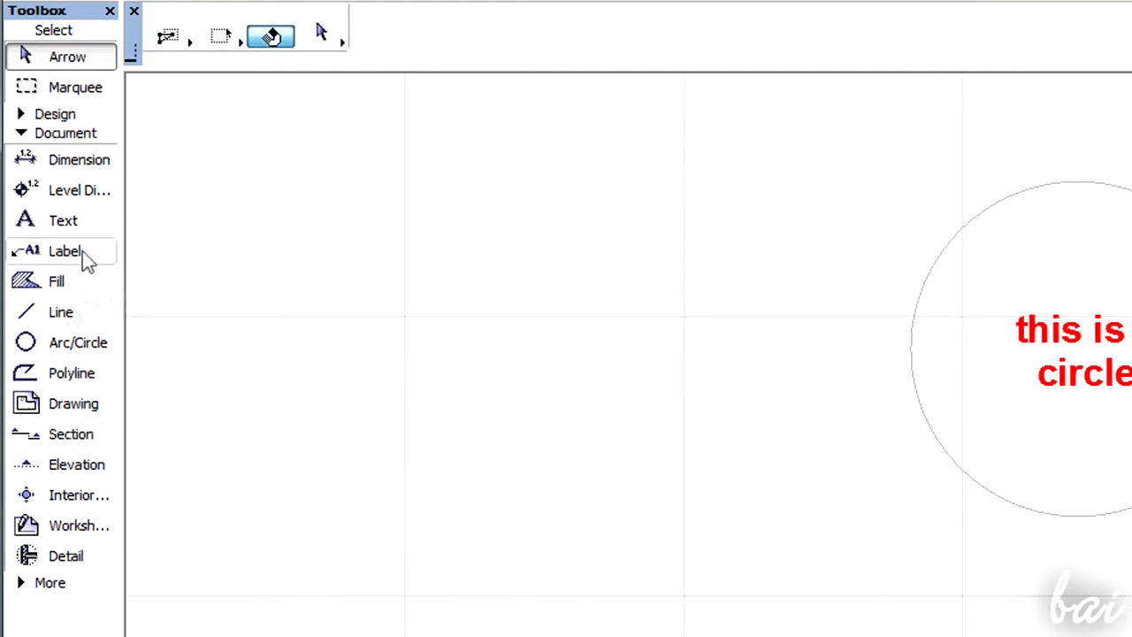
# - Draw a rectangular polyline with the Break line type to the left of the circle
pyautogui.click(66, 374)
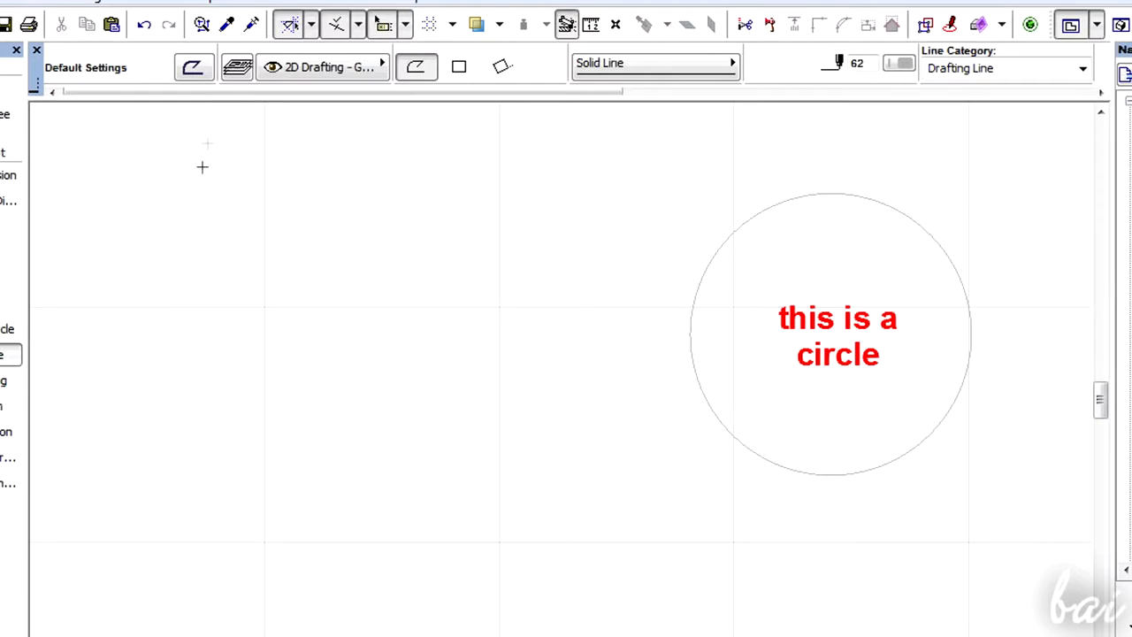
pyautogui.click(459, 68)
pyautogui.click(618, 69)
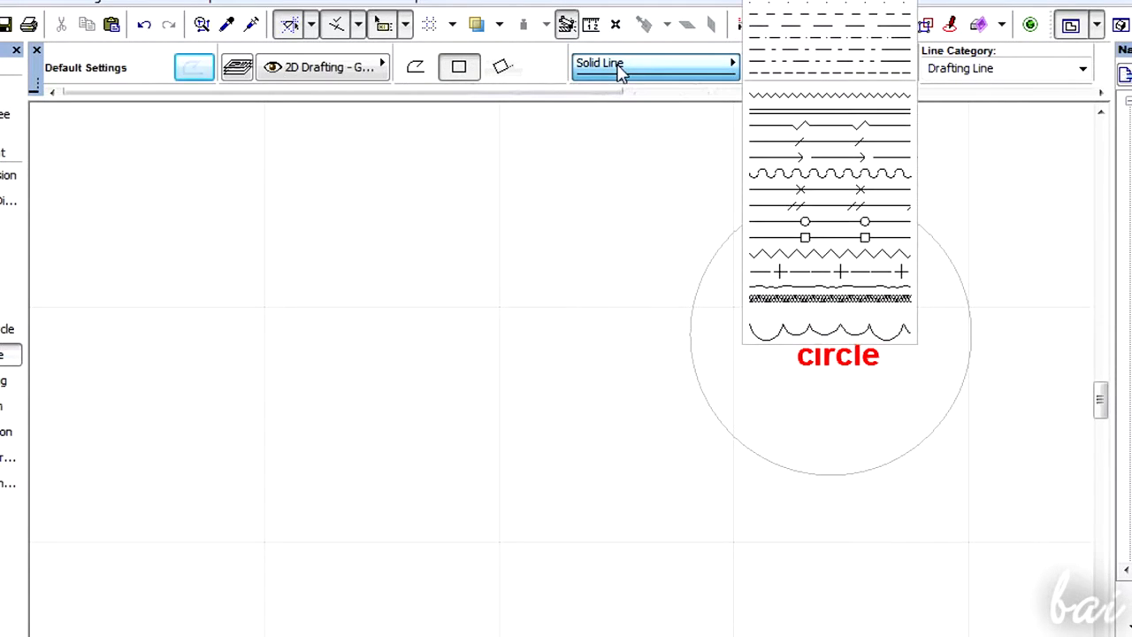
pyautogui.click(823, 130)
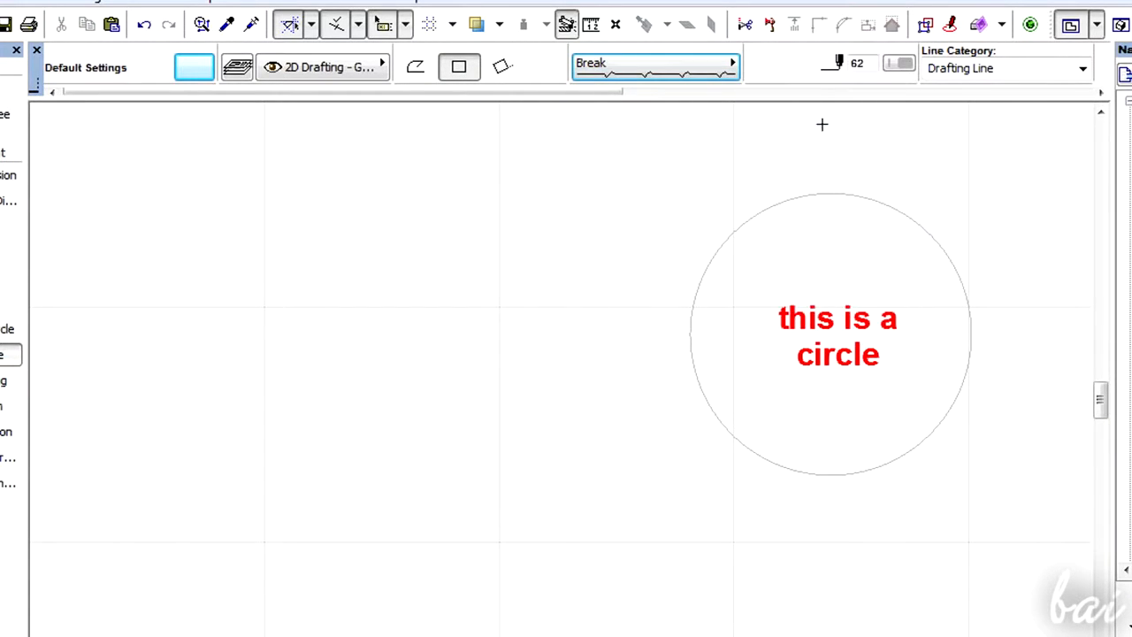
pyautogui.click(185, 239)
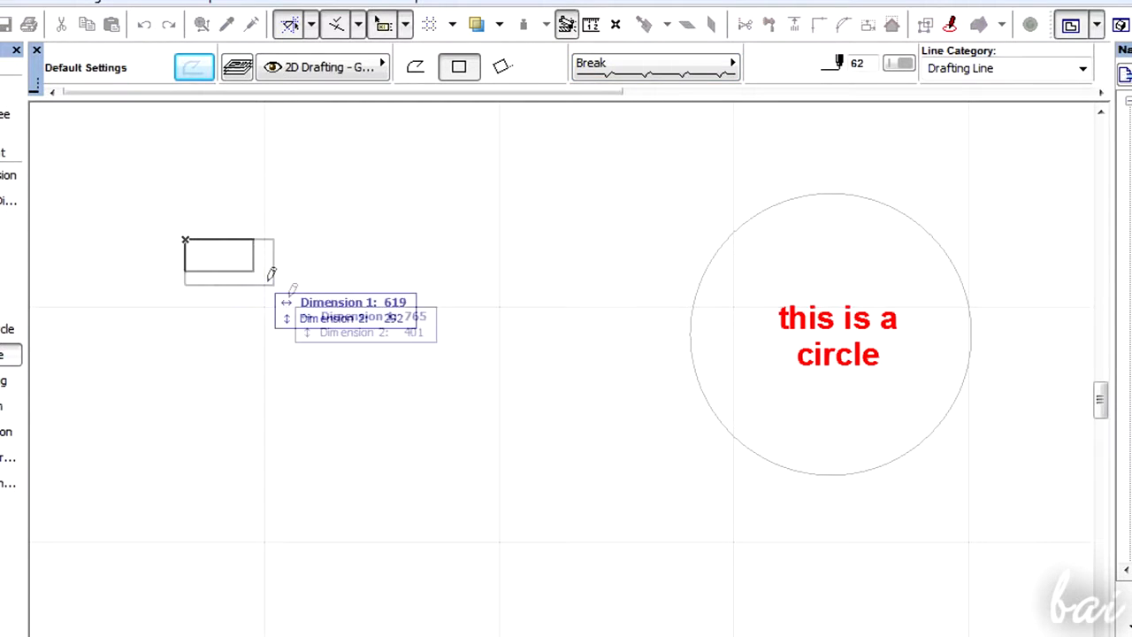
pyautogui.click(505, 389)
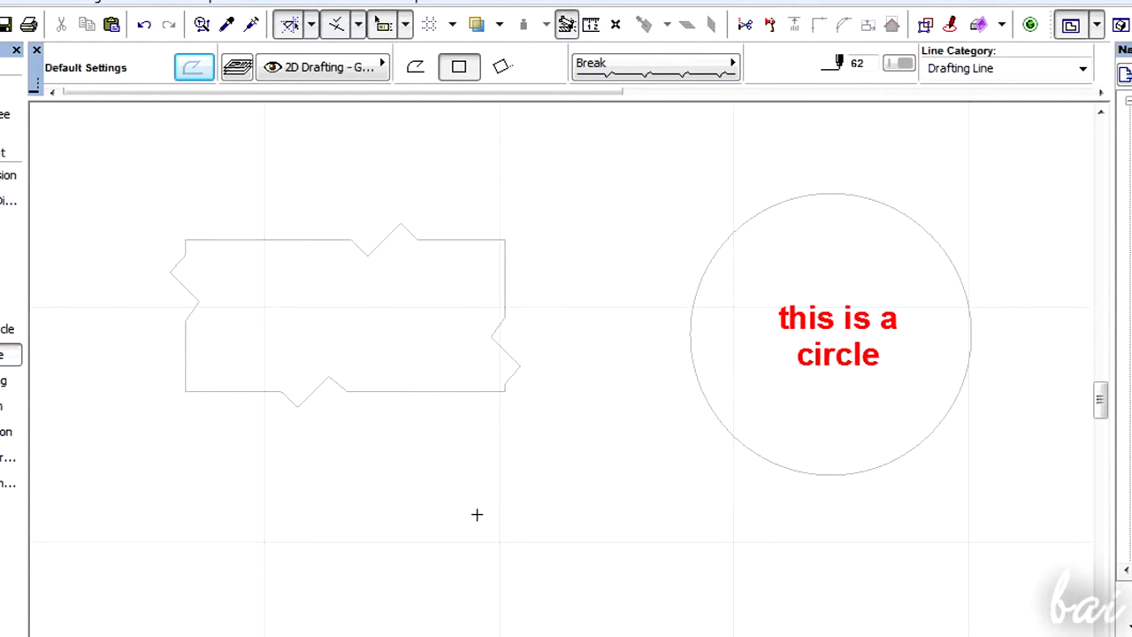
# - Switch the pen to 20 and draw a second rectangular polyline below the first one
pyautogui.click(898, 64)
pyautogui.click(903, 103)
pyautogui.click(381, 424)
pyautogui.click(560, 533)
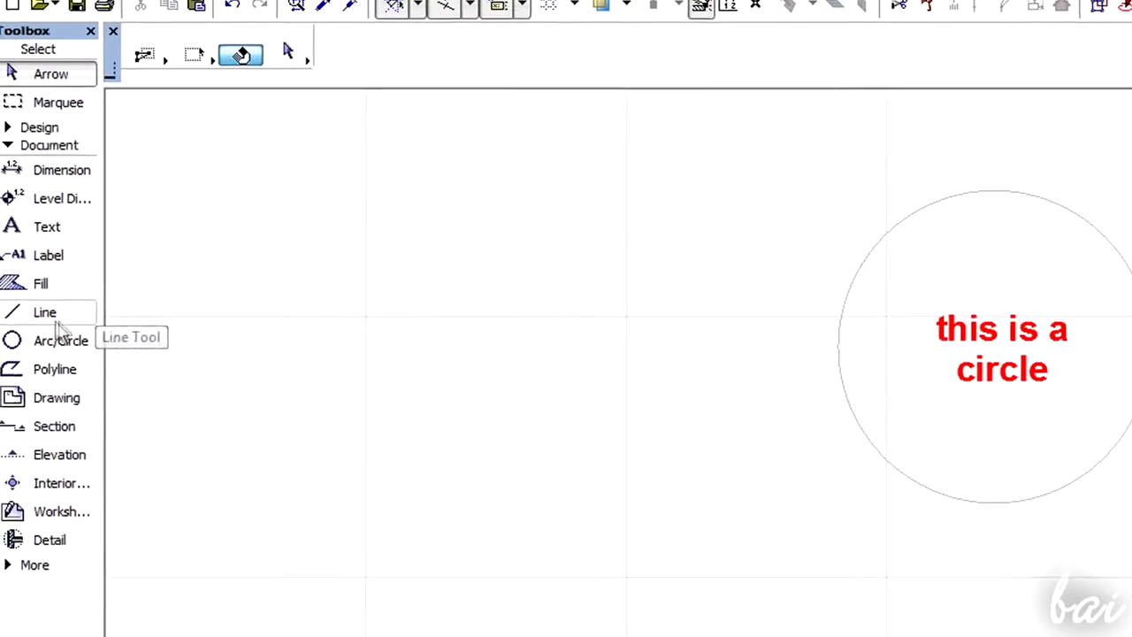
# - Draw an ellipse with the Arc/Circle tool to the left of the circle
pyautogui.click(62, 344)
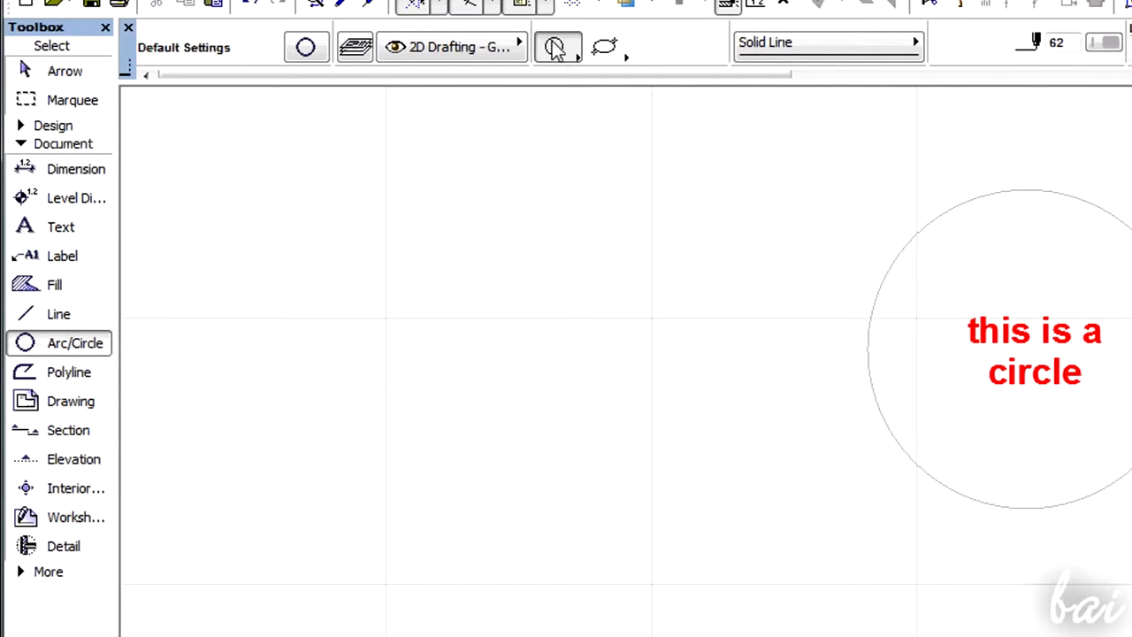
pyautogui.click(606, 49)
pyautogui.click(336, 281)
pyautogui.click(725, 402)
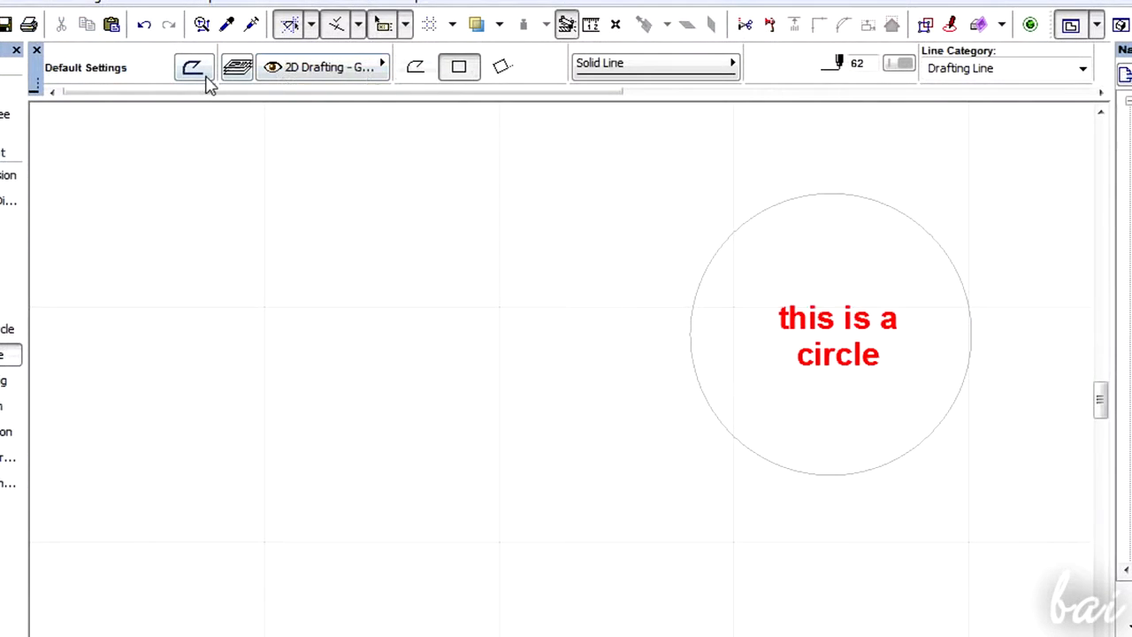
# - Open the Arc/Circle default settings and inspect the line type and pen options
pyautogui.click(205, 78)
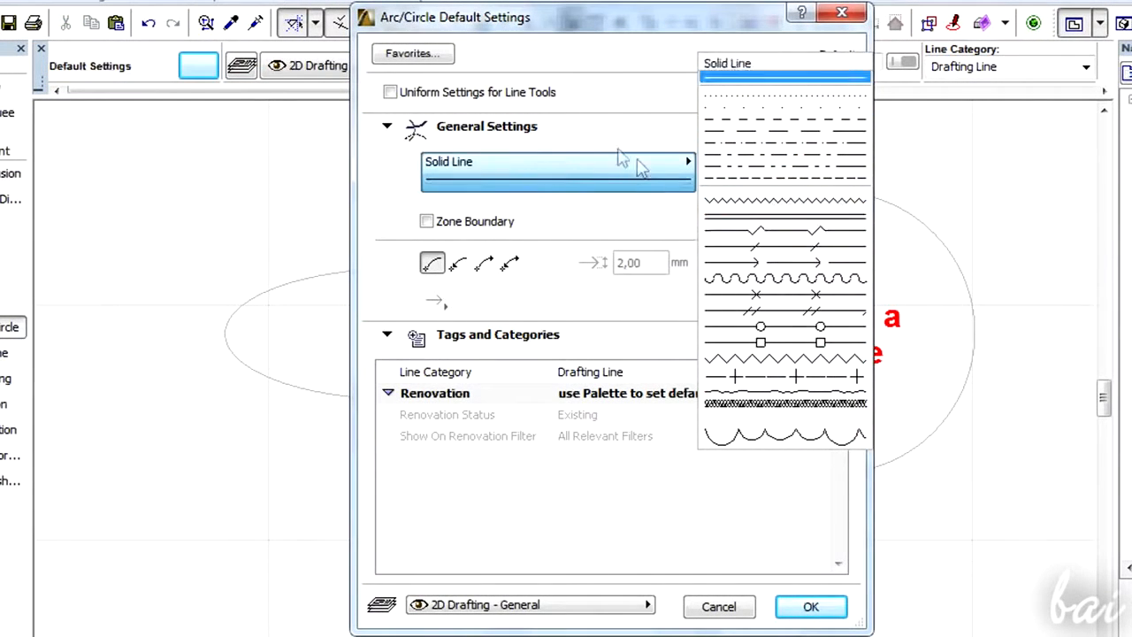
pyautogui.click(631, 163)
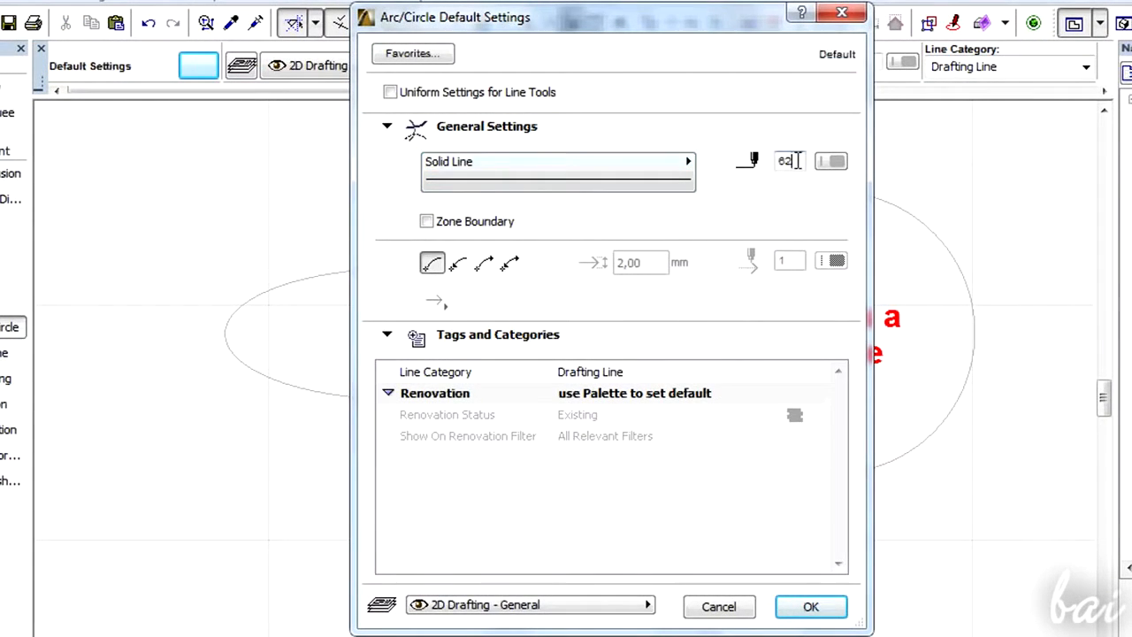
pyautogui.click(844, 164)
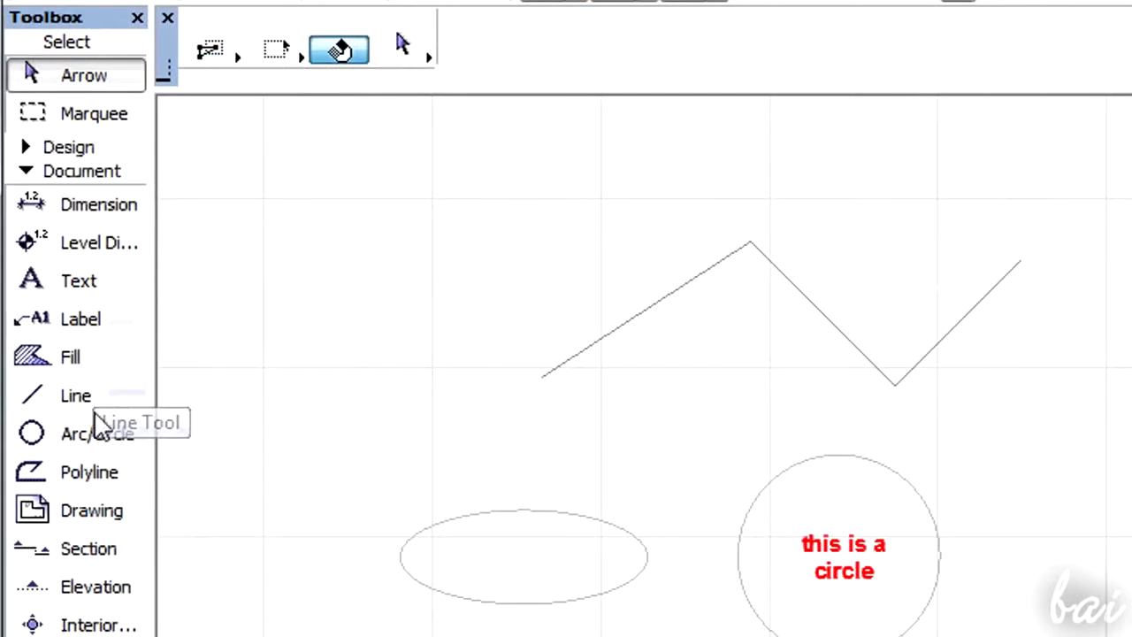
# - Draw a line with the Line tool perpendicular to the zigzag's last segment, starting from a point on it
pyautogui.click(97, 406)
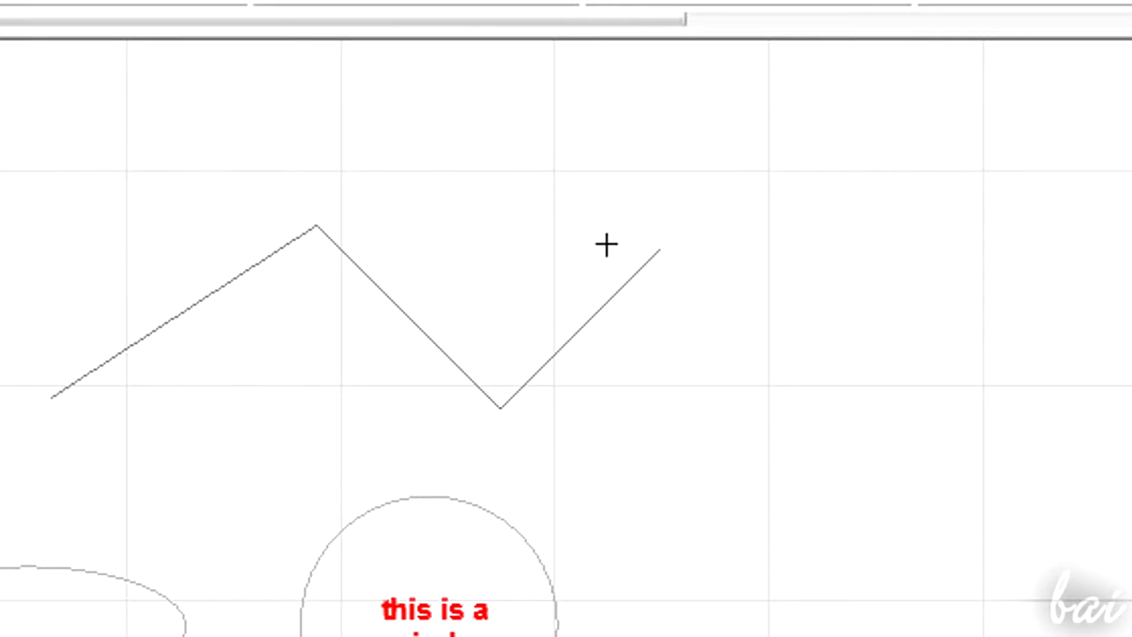
pyautogui.click(661, 246)
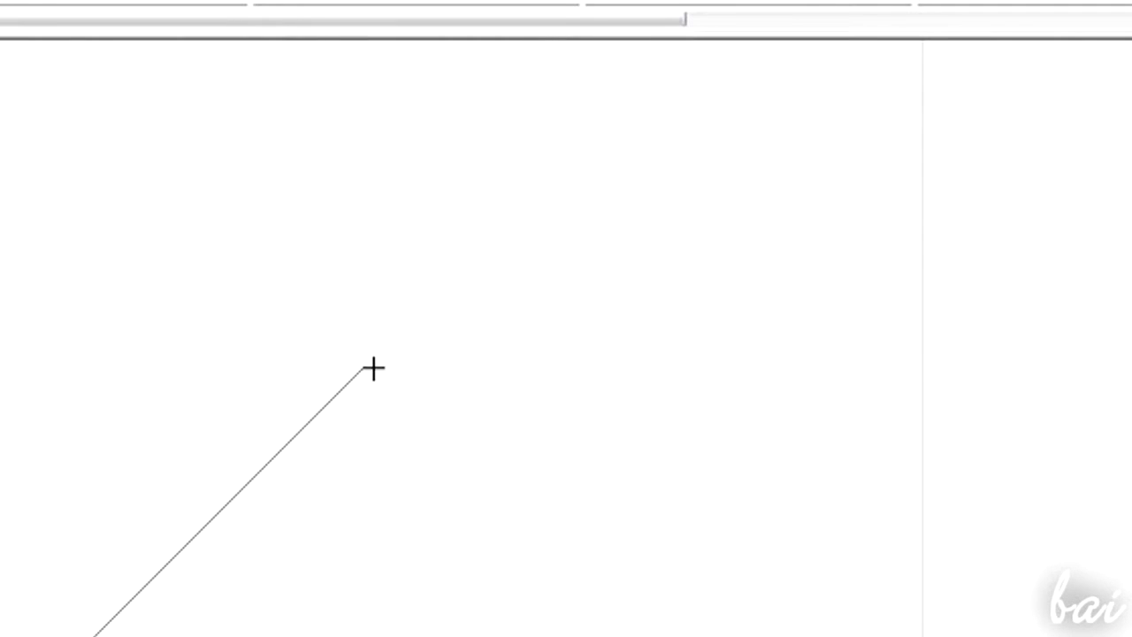
pyautogui.click(363, 368)
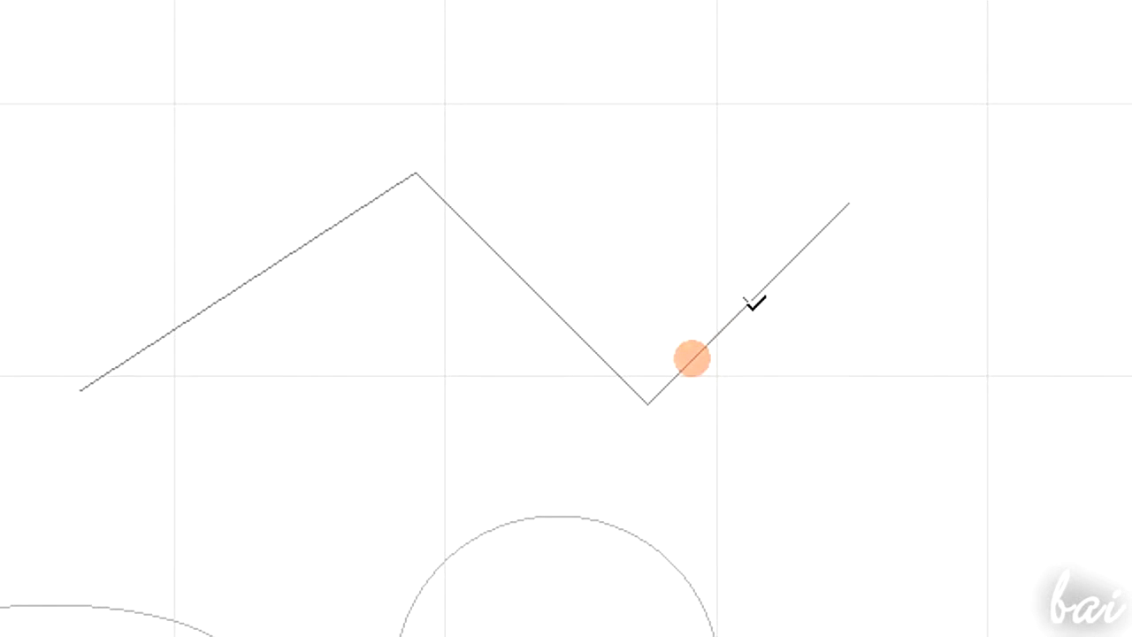
pyautogui.click(749, 303)
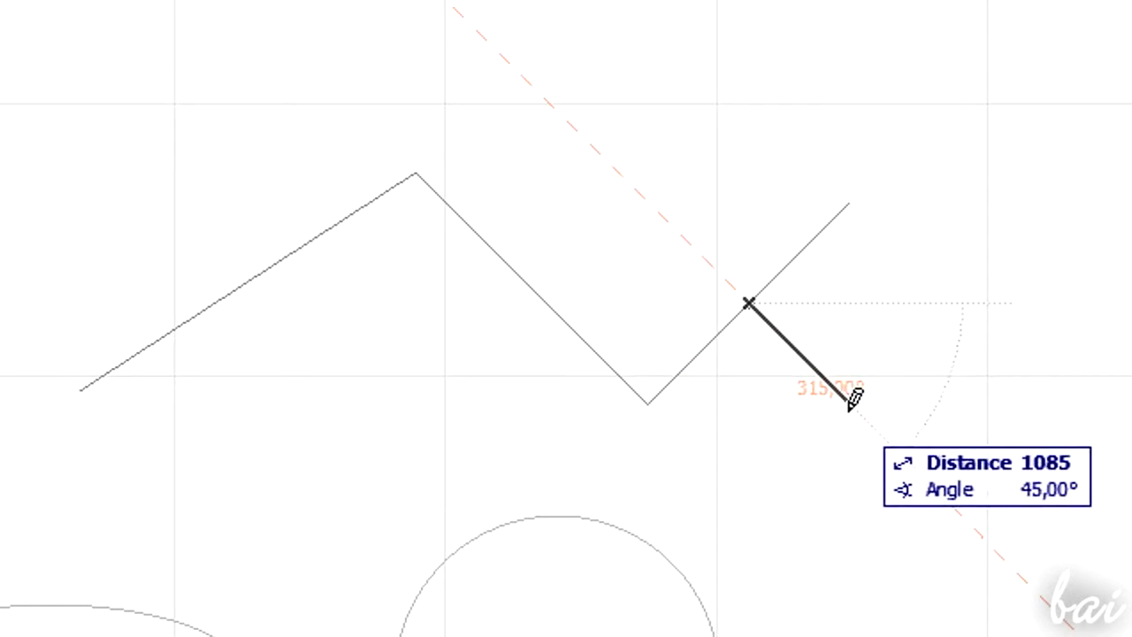
pyautogui.click(849, 403)
# - Draw further perpendicular lines from the zigzag's last segment and from the middle segment's extension
pyautogui.click(749, 301)
pyautogui.click(644, 198)
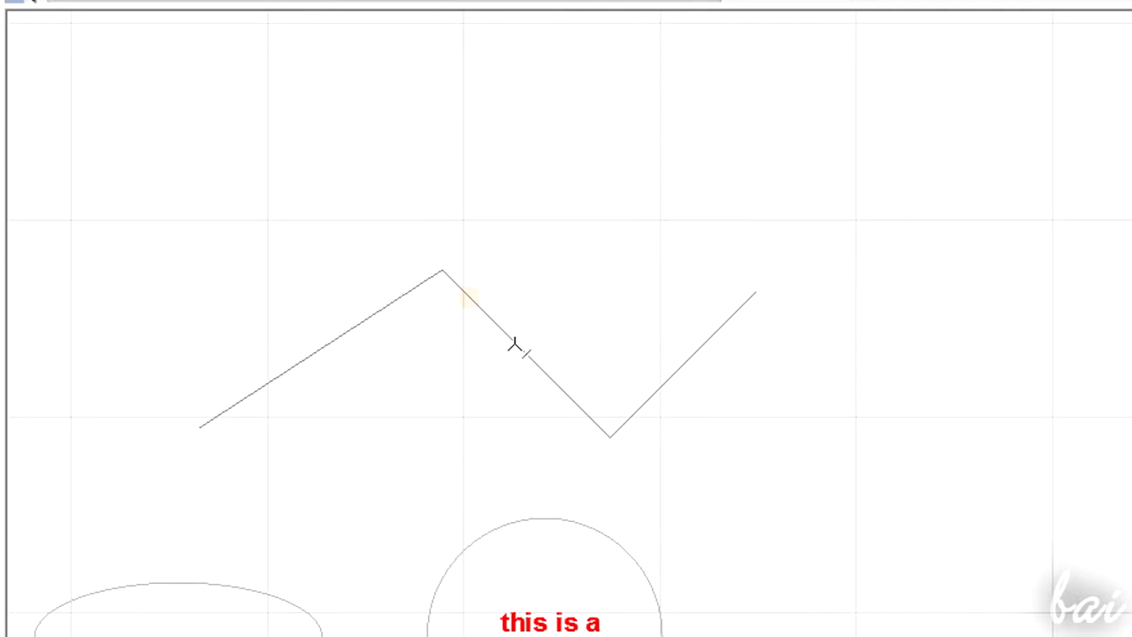
pyautogui.click(470, 299)
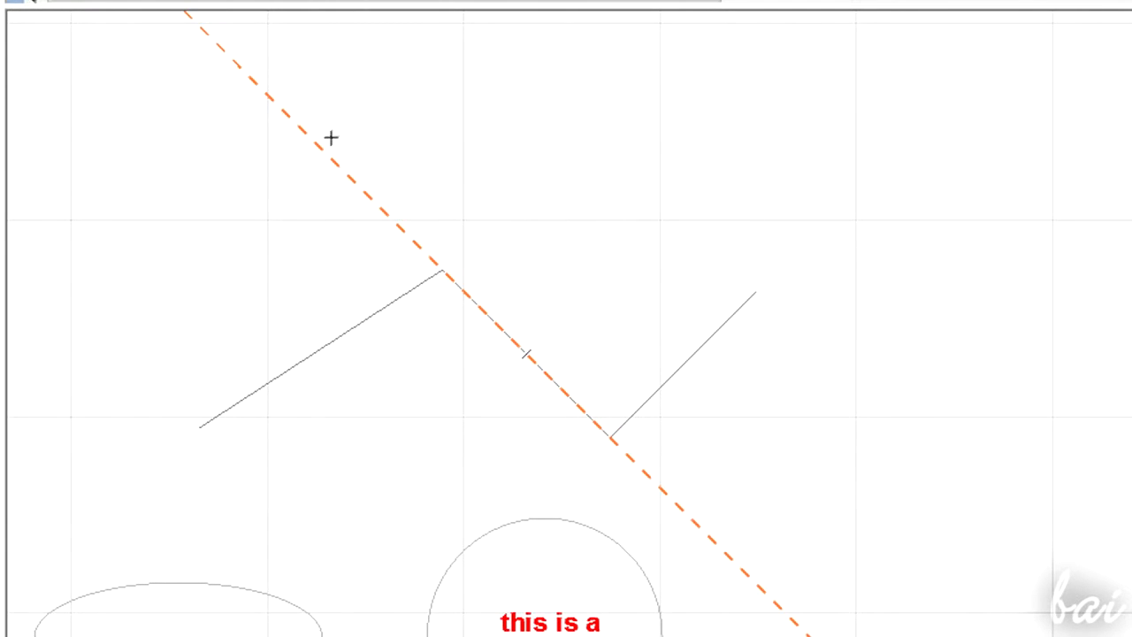
pyautogui.click(320, 148)
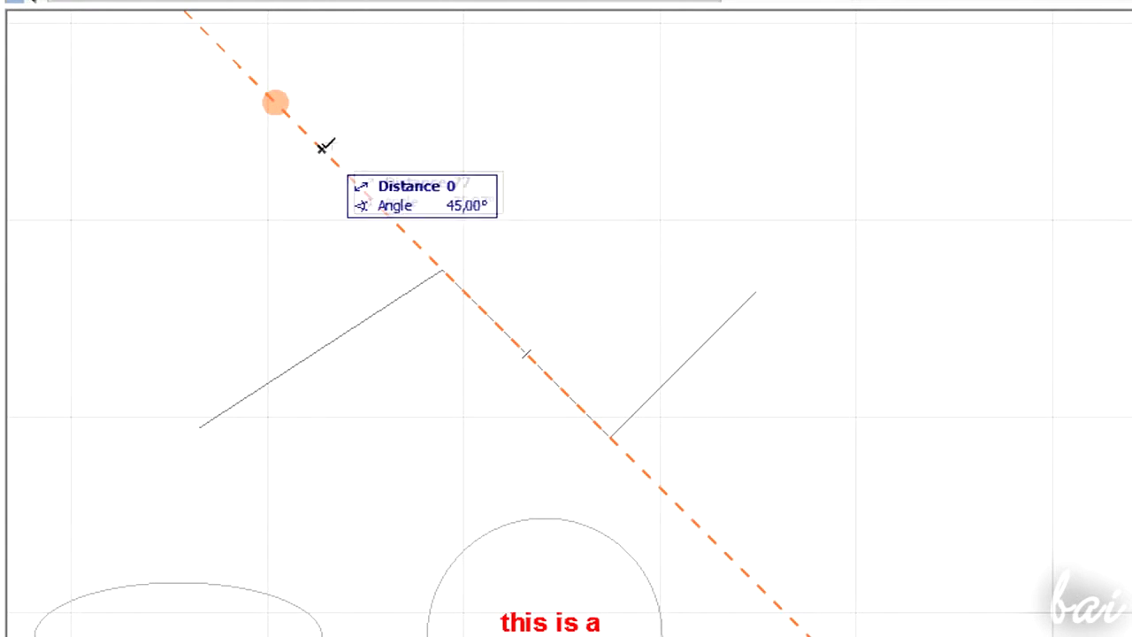
pyautogui.click(418, 53)
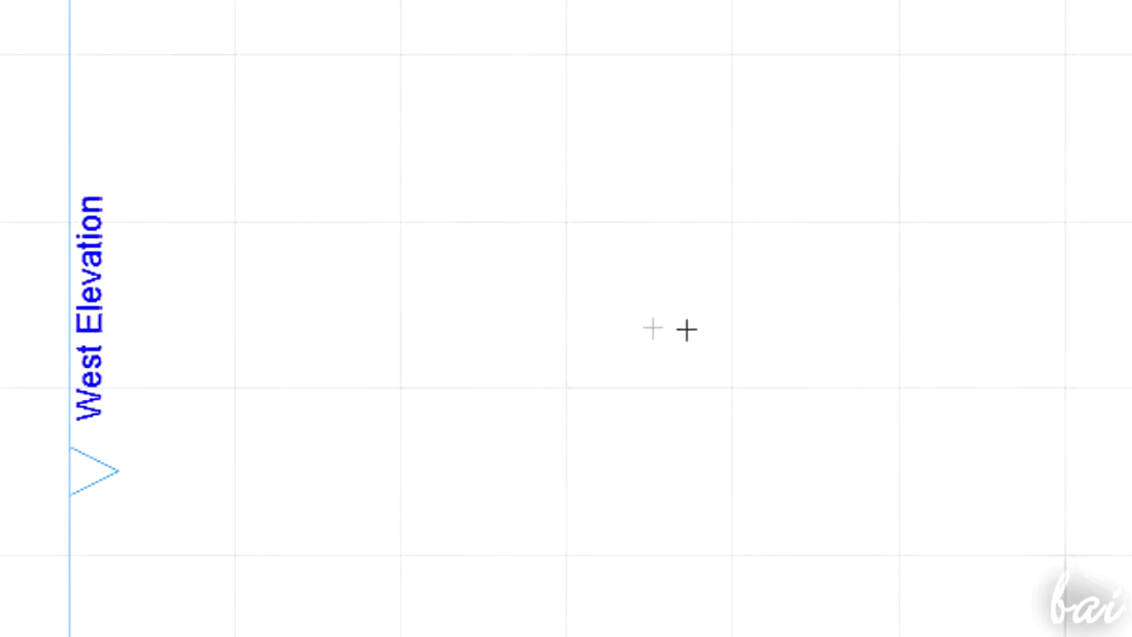
# - Draw a line from the circle's centre to a point on the zigzag's first segment
pyautogui.click(648, 324)
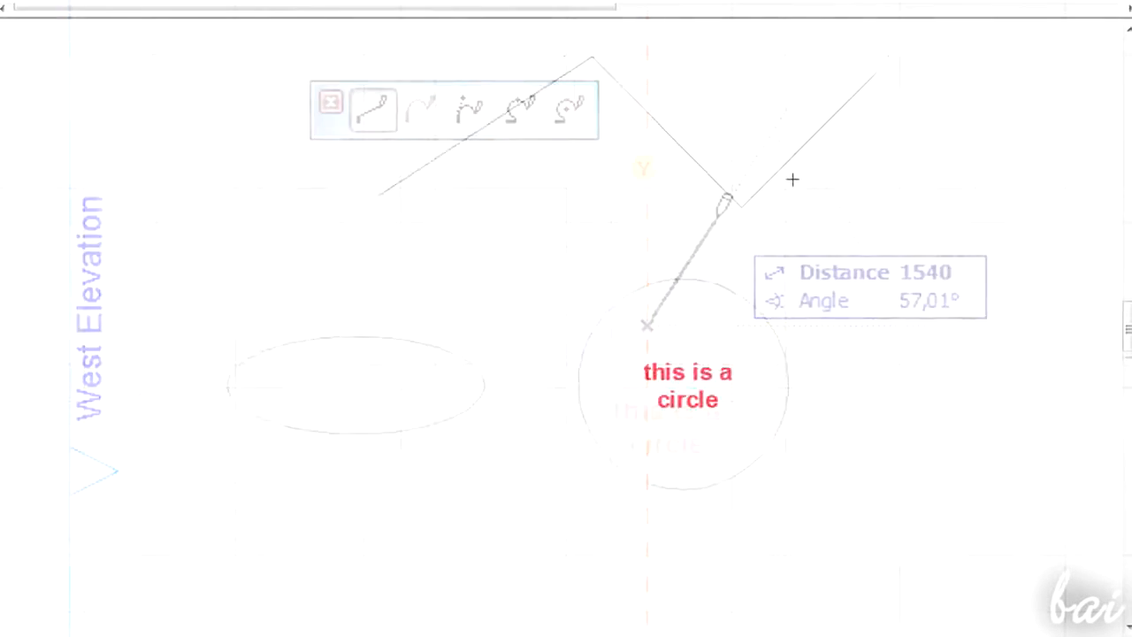
pyautogui.click(605, 88)
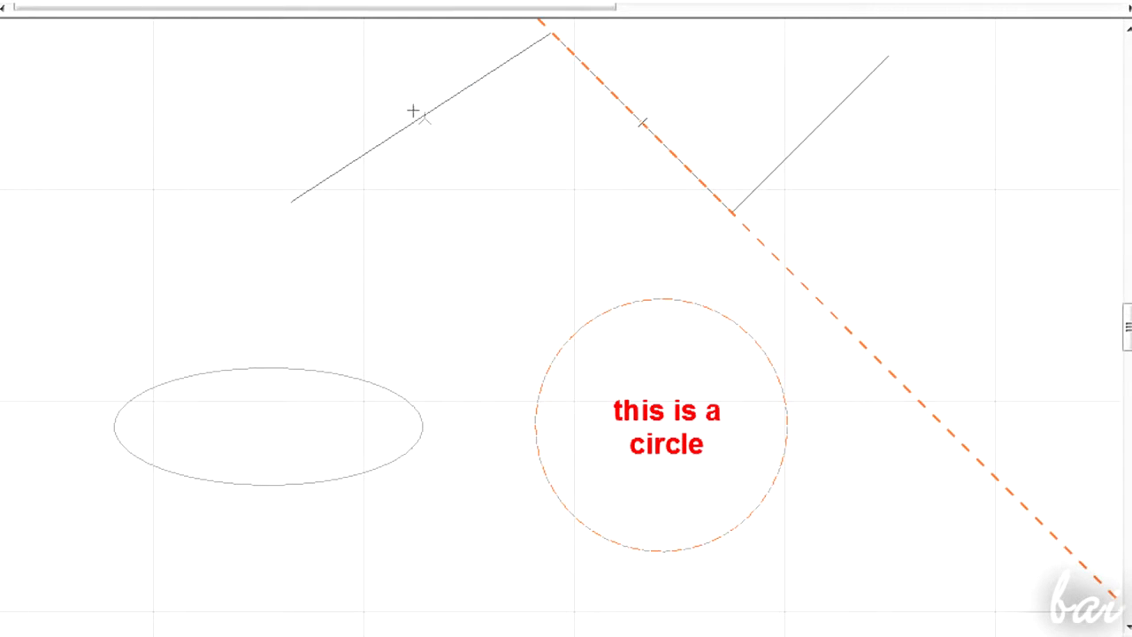
pyautogui.click(378, 145)
# - Draw a line from a point on the circle outward along its radial direction
pyautogui.scroll(-1, 483, 240)
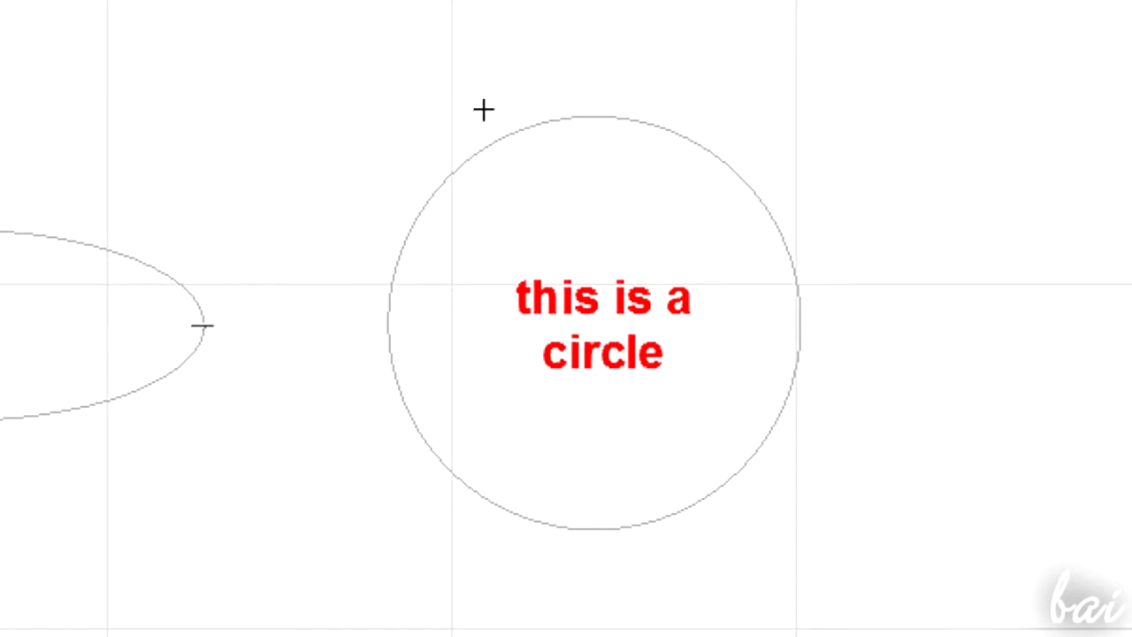
pyautogui.click(414, 221)
pyautogui.click(415, 217)
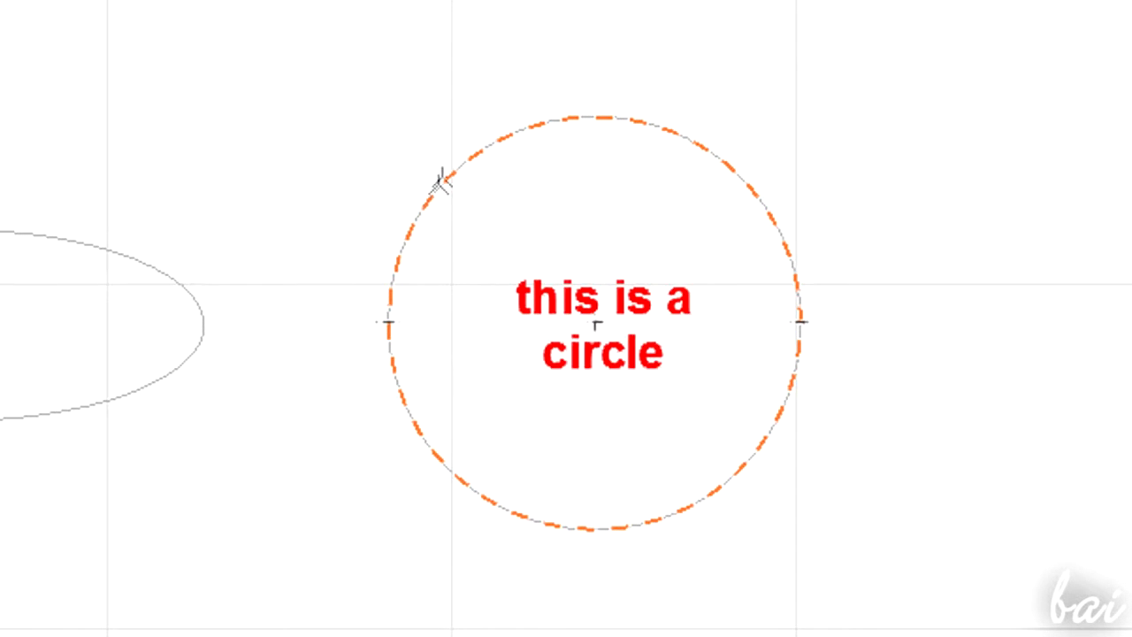
pyautogui.click(479, 155)
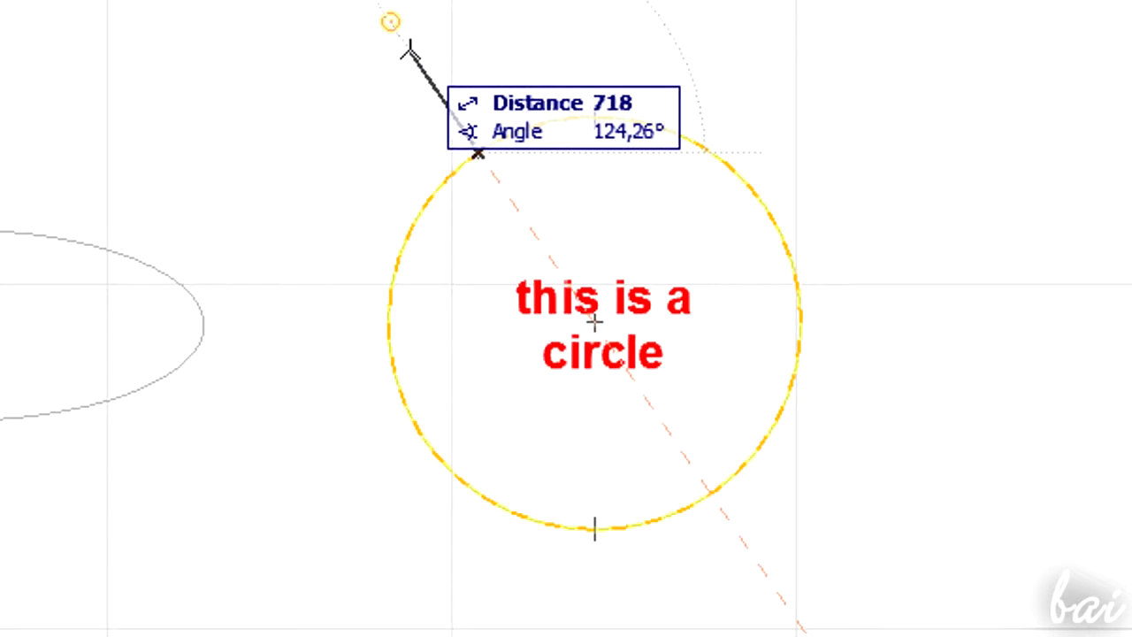
pyautogui.click(408, 51)
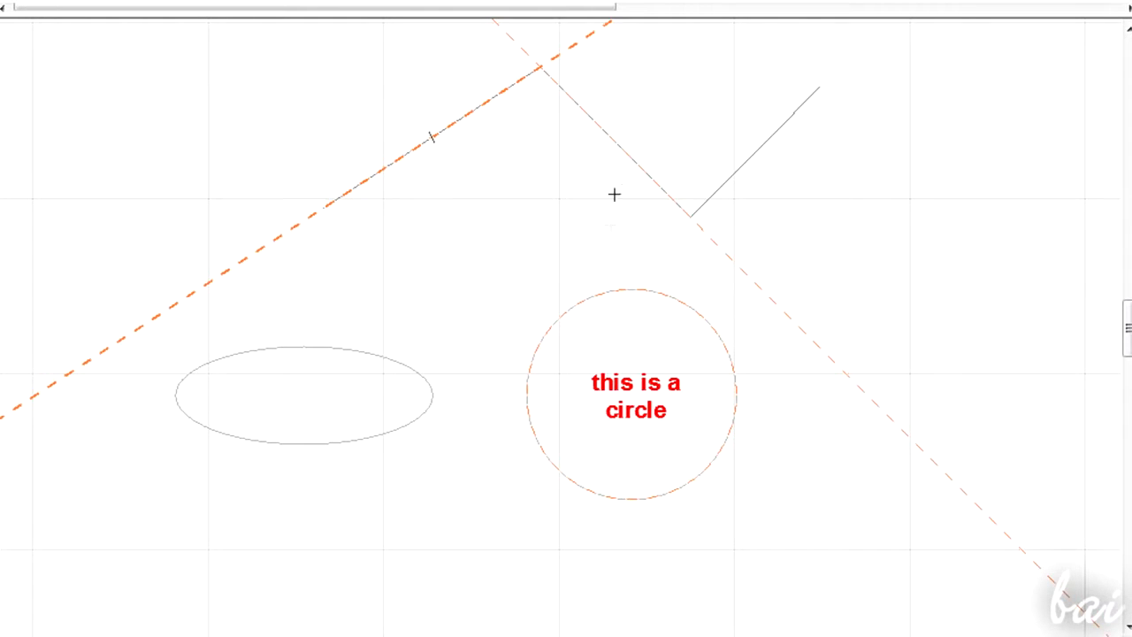
# - Remove all guide lines from the floor plan and switch off the guide line display
pyautogui.rightClick(539, 217)
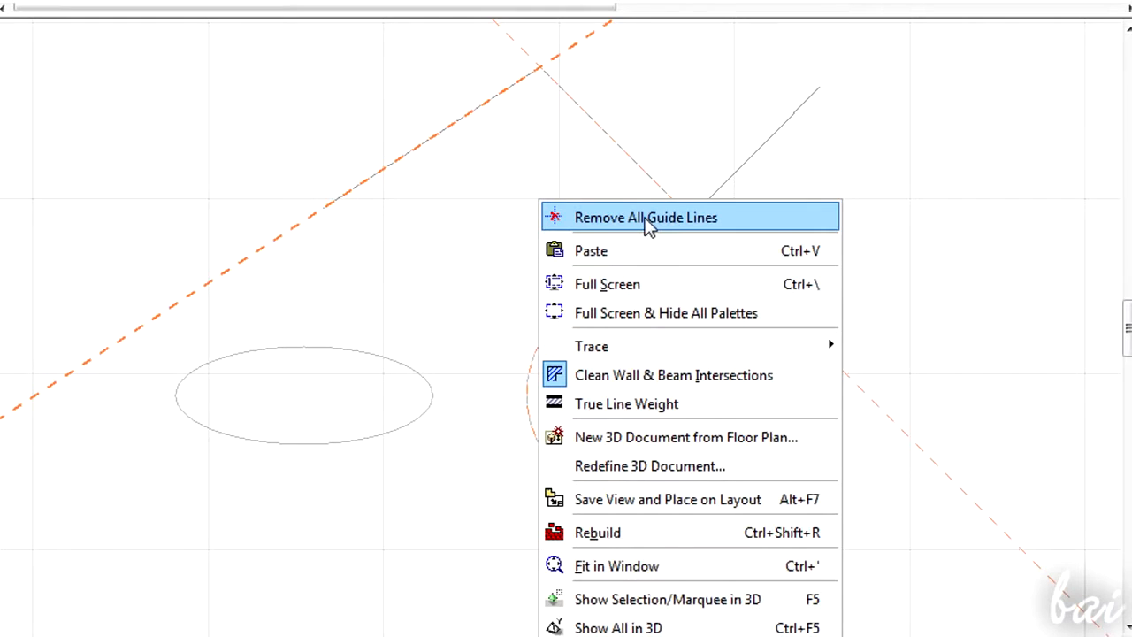
pyautogui.click(646, 220)
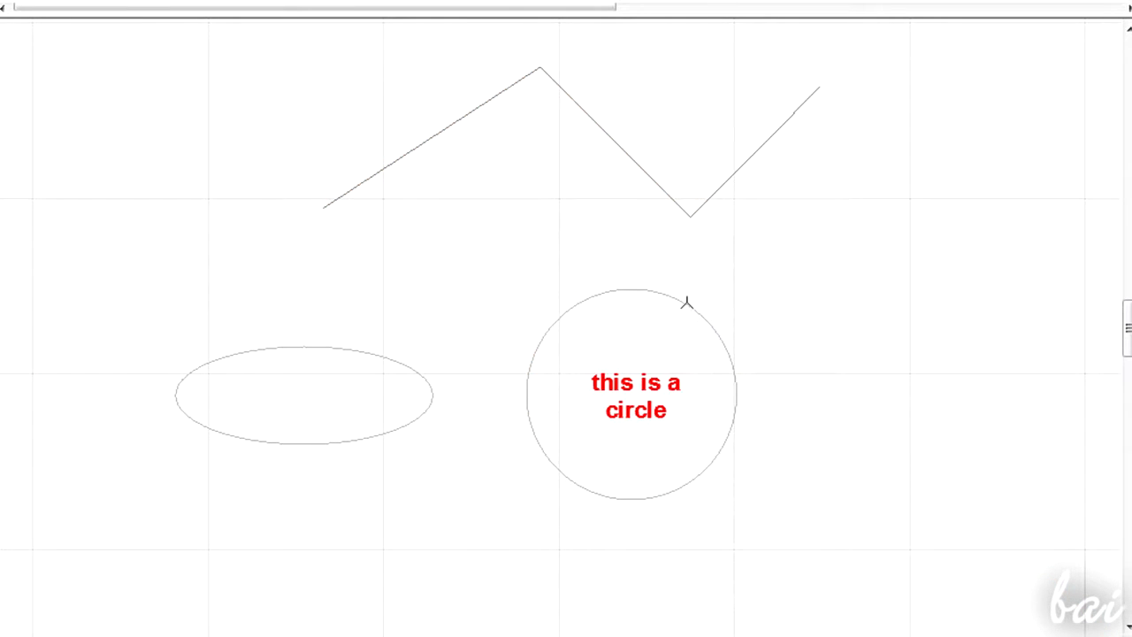
pyautogui.click(702, 317)
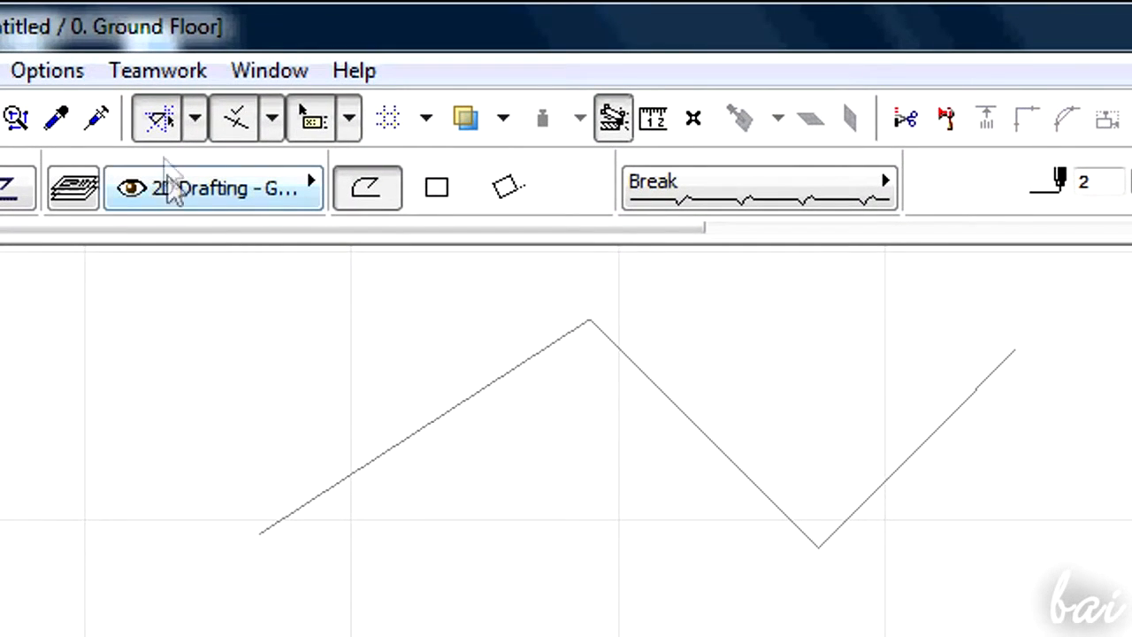
pyautogui.click(167, 124)
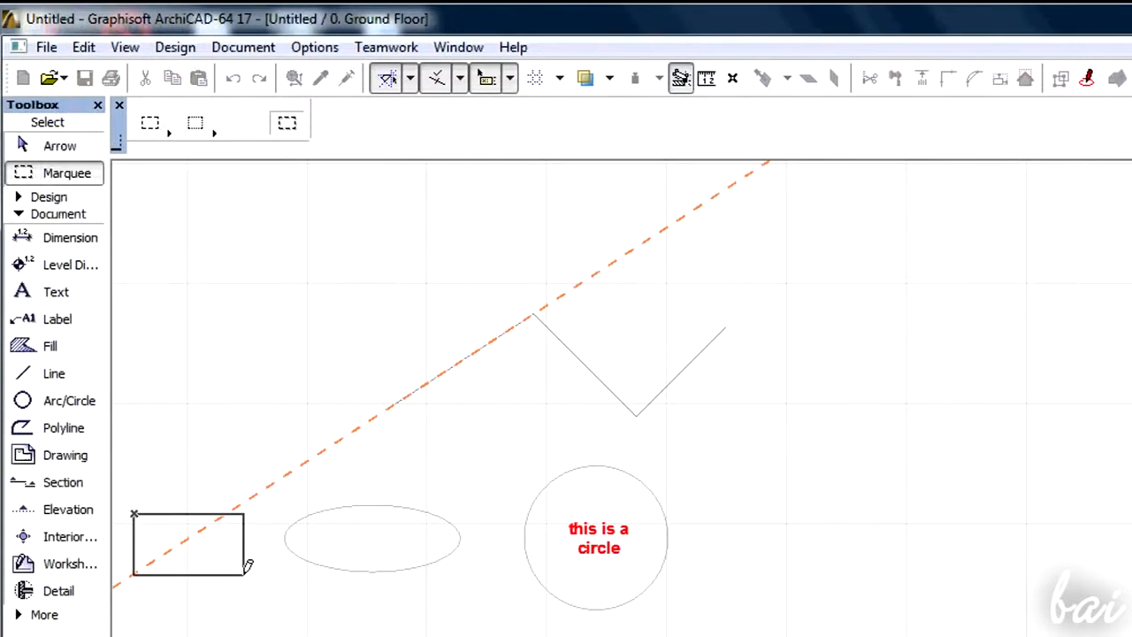
# - Draw lines between the zigzag and the circle's centre, ending with one perpendicular to the zigzag's first segment
pyautogui.click(244, 573)
pyautogui.click(46, 46)
pyautogui.click(159, 232)
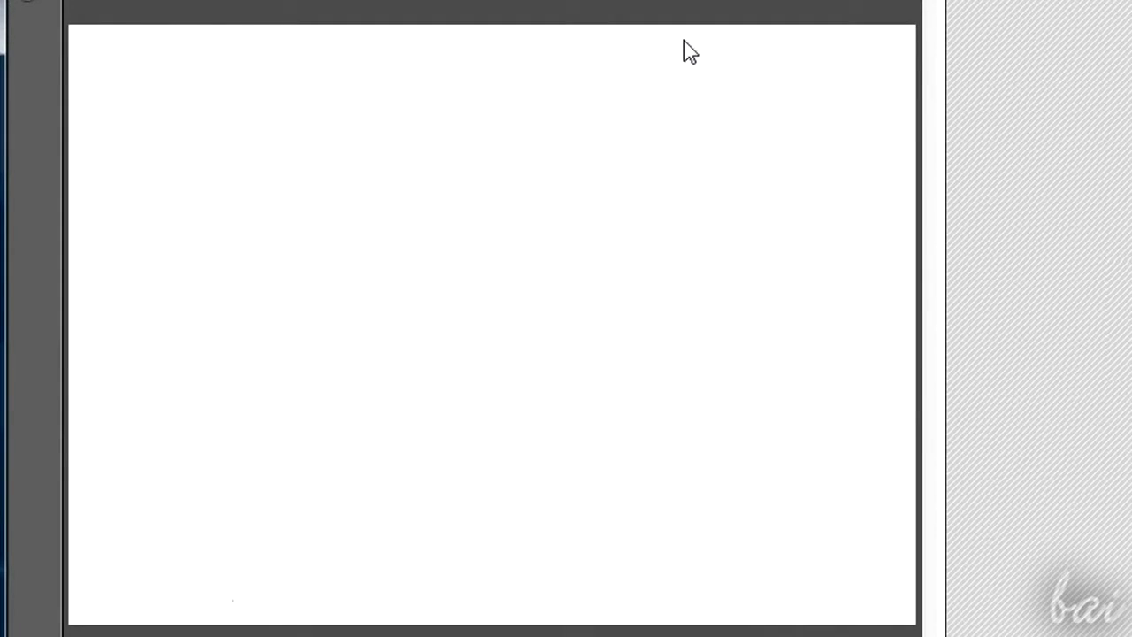
pyautogui.click(595, 216)
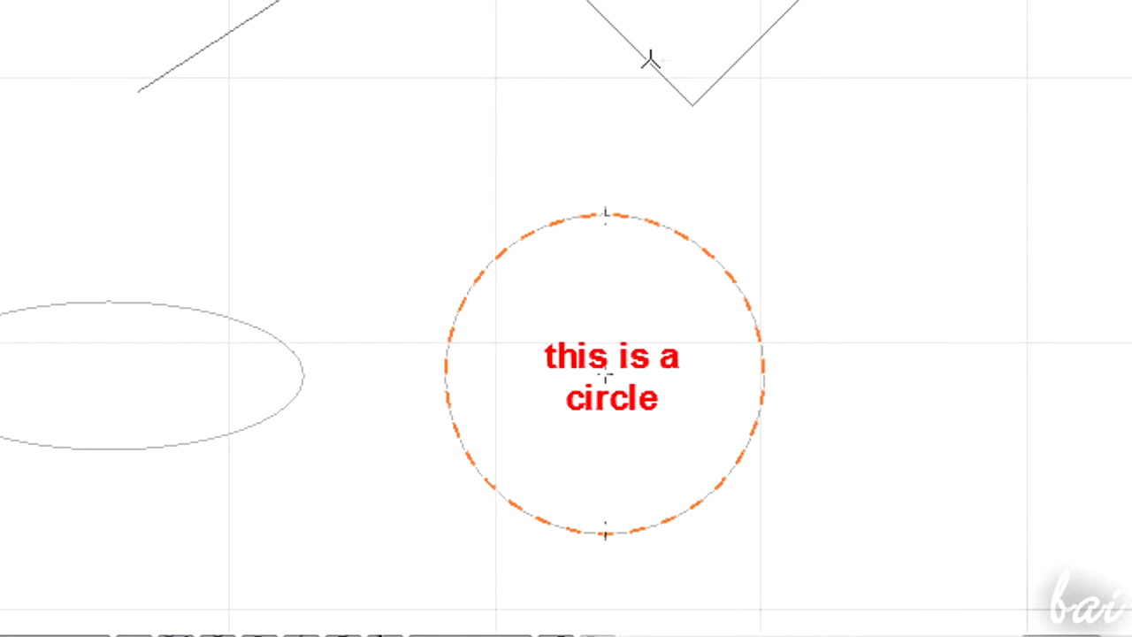
pyautogui.click(566, 48)
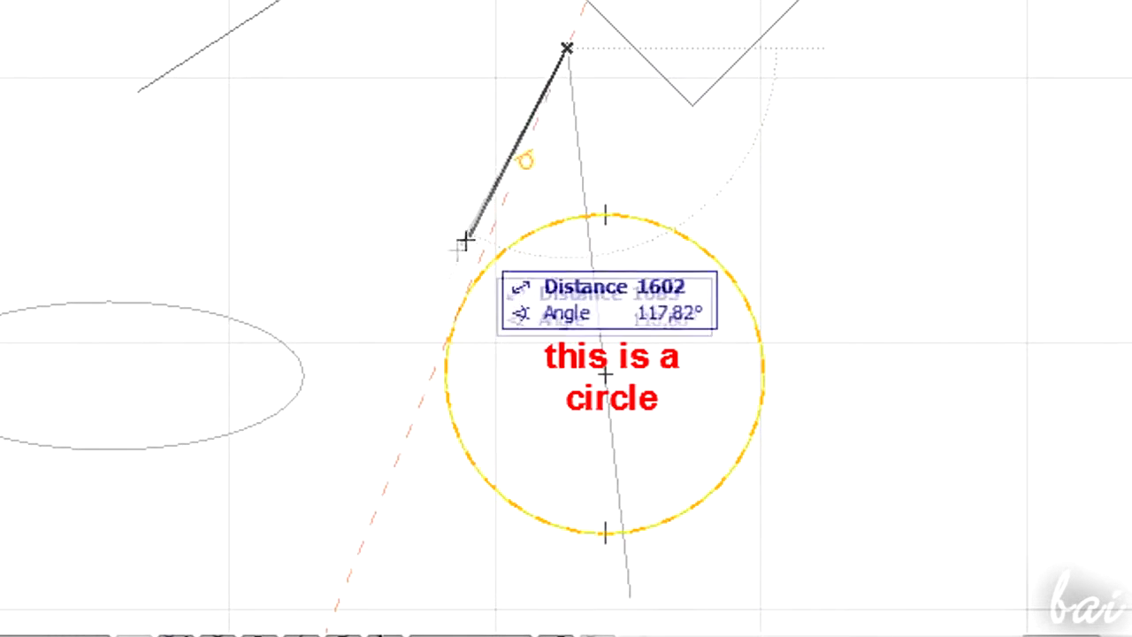
pyautogui.click(841, 431)
pyautogui.click(568, 308)
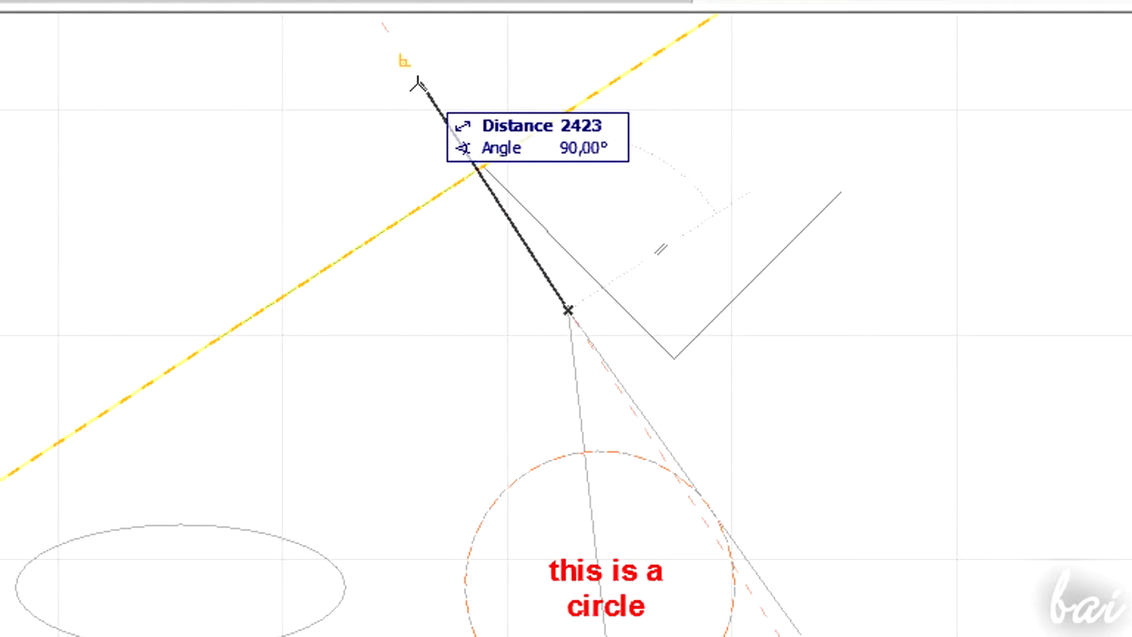
pyautogui.click(417, 84)
# - Start a new line and enter its distance and a 30° angle in the coordinate tracker
pyautogui.scroll(5, 760, 437)
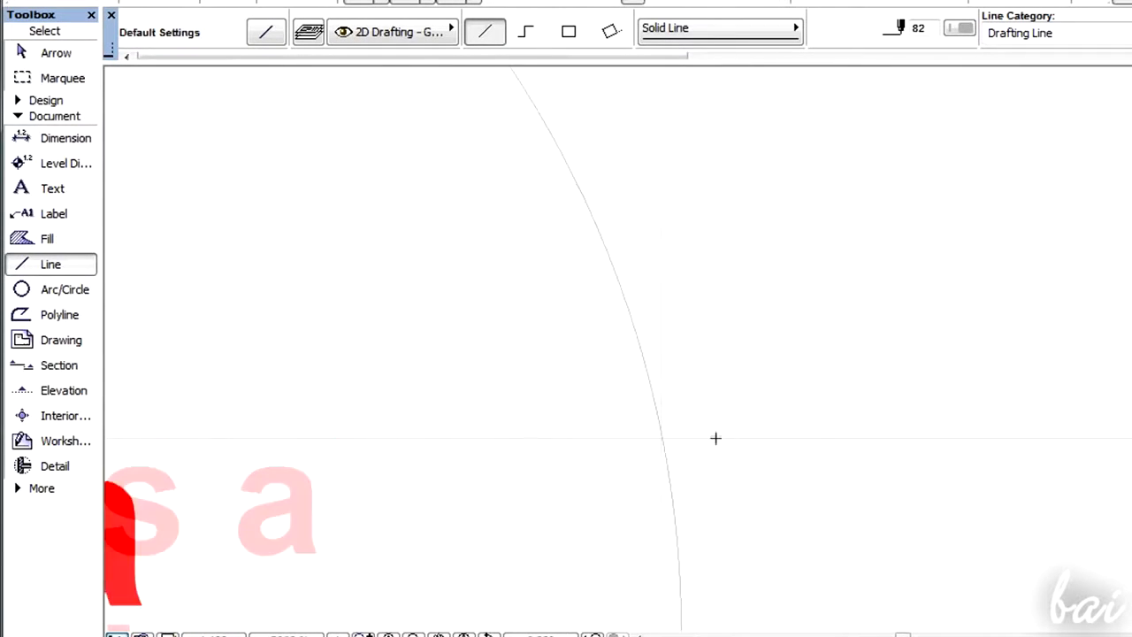
pyautogui.scroll(2, 707, 439)
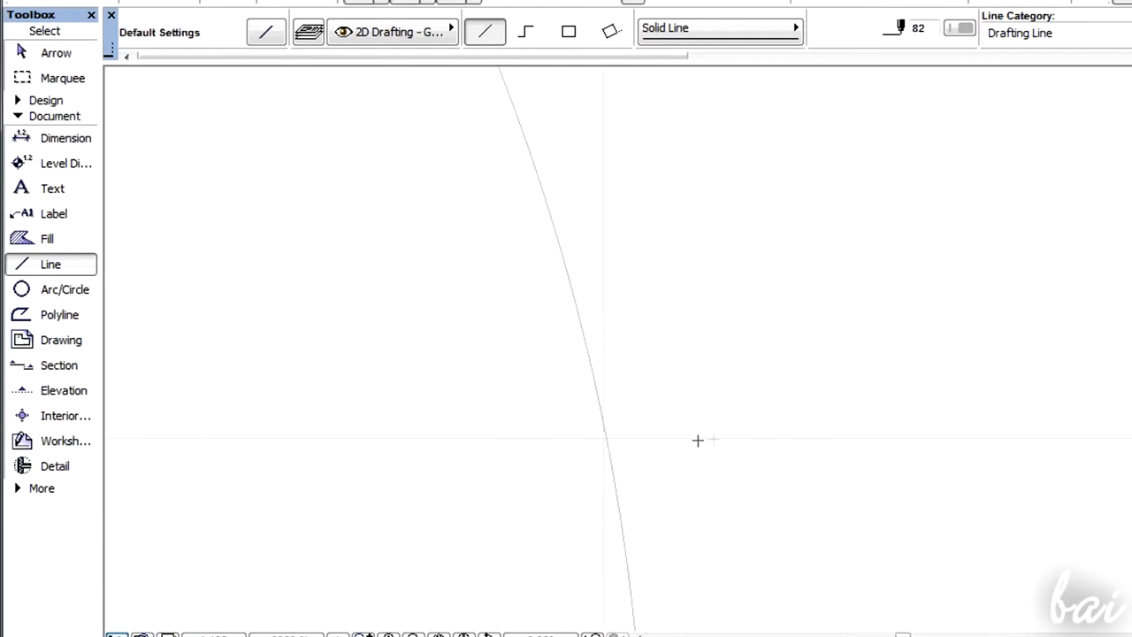
pyautogui.click(606, 440)
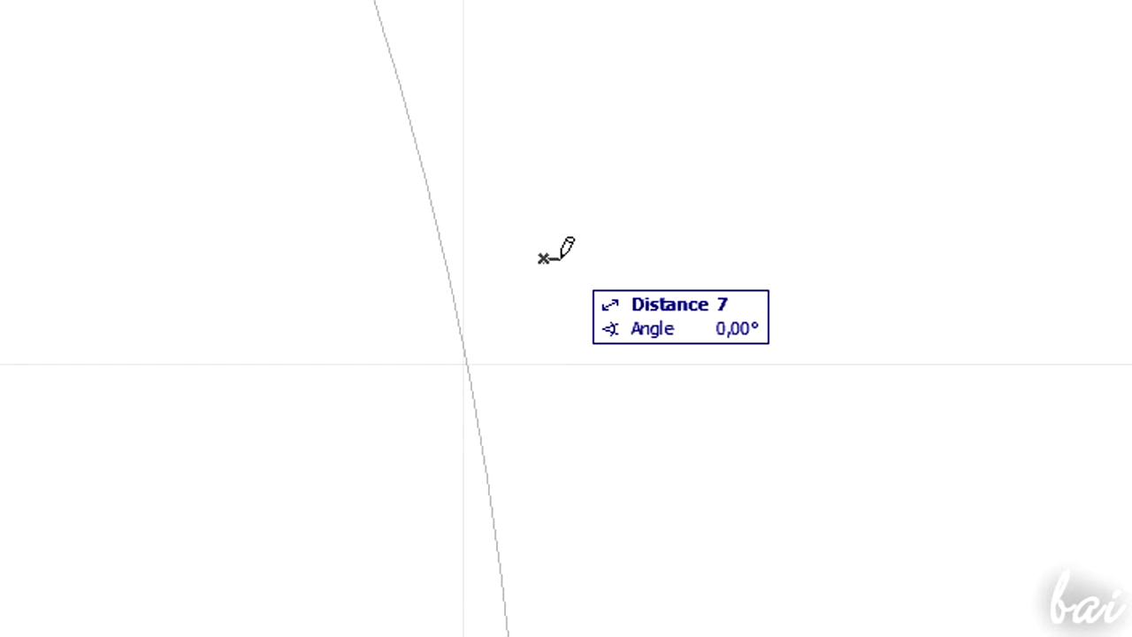
pyautogui.write('4')
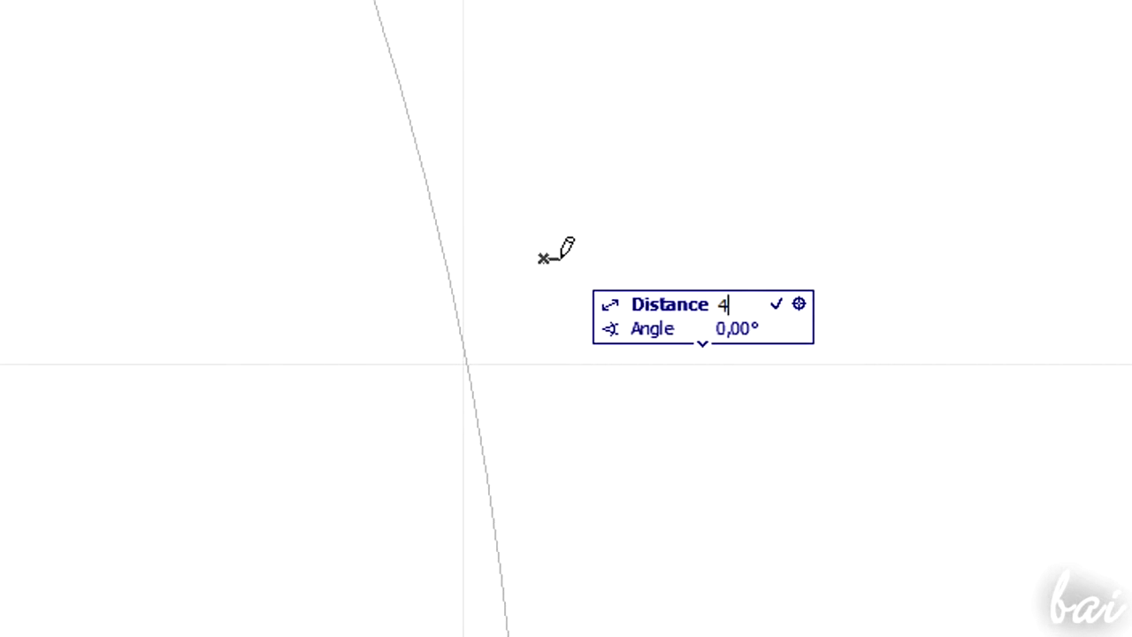
pyautogui.write('45')
pyautogui.write('3')
pyautogui.press('Tab')
pyautogui.press('Tab')
pyautogui.press('Tab')
pyautogui.write('30')
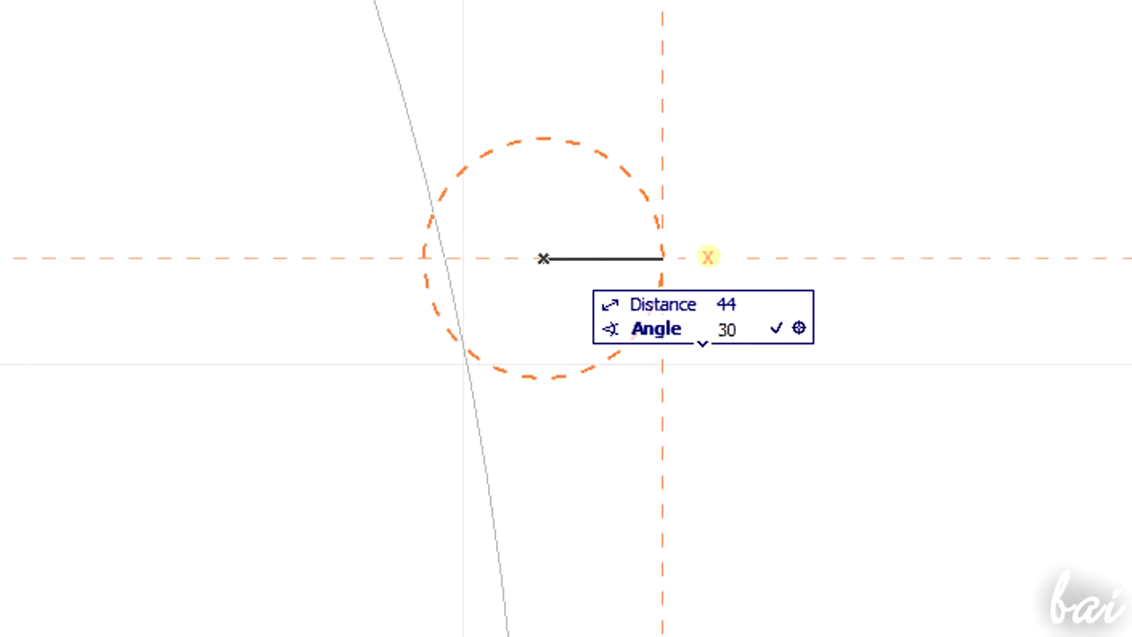
pyautogui.press('Tab')
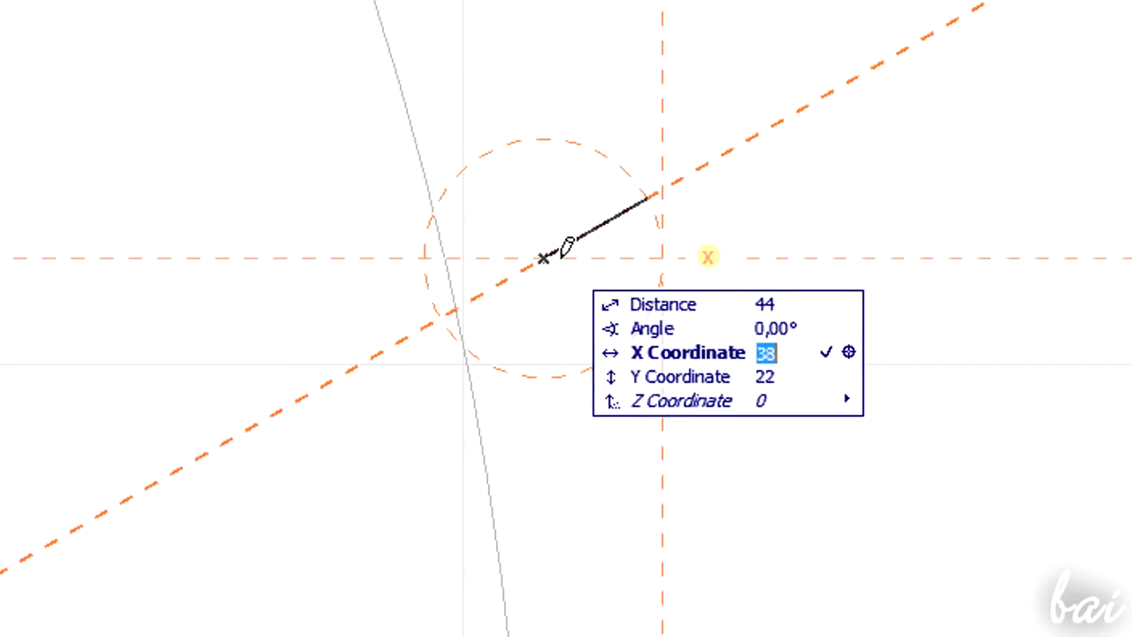
# - Enter X and Y coordinate values for the line's endpoint in the tracker fields
pyautogui.press('Tab')
pyautogui.hotkey('shift', 'Tab')
pyautogui.write('20')
pyautogui.press('Tab')
pyautogui.hotkey('shift', 'Tab')
pyautogui.write('1')
pyautogui.press('Tab')
pyautogui.hotkey('shift', 'Tab')
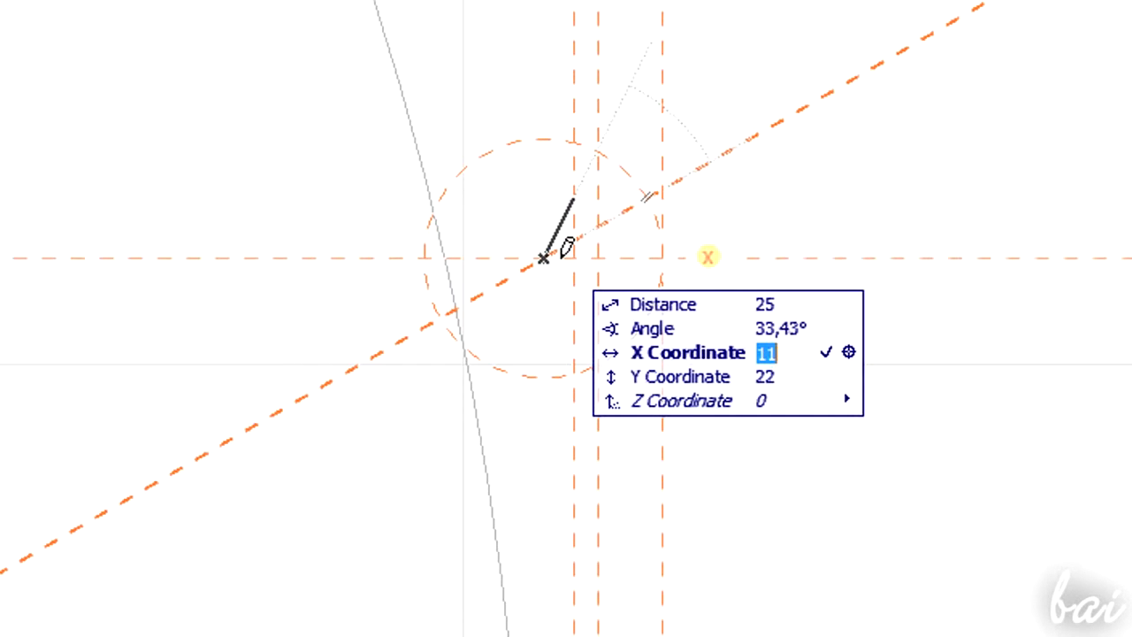
pyautogui.press('Tab')
pyautogui.write('3')
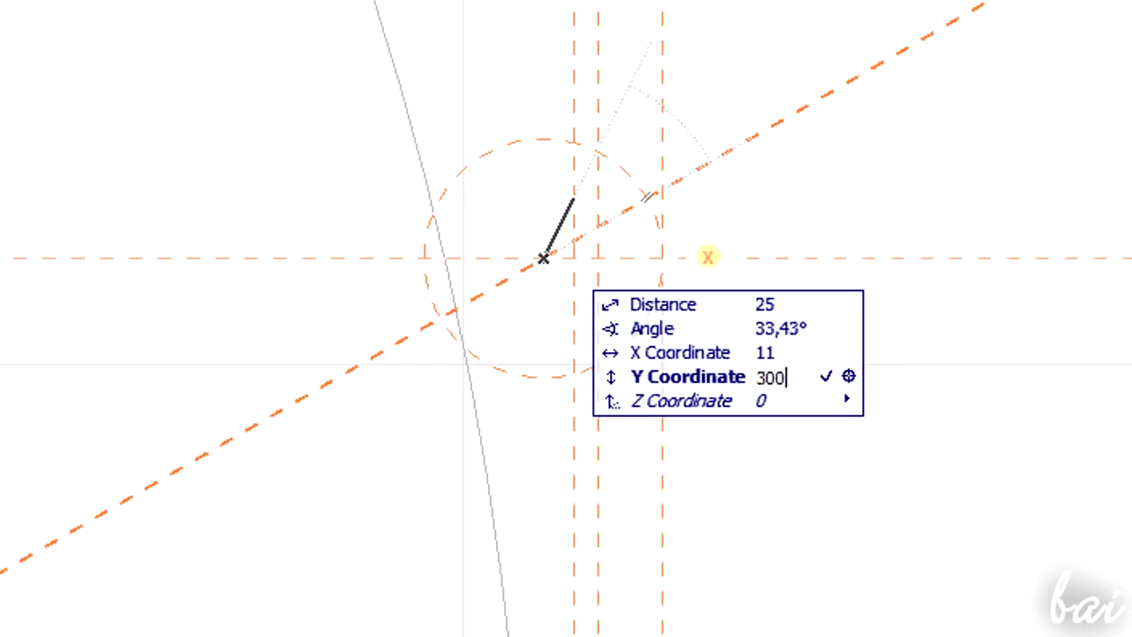
pyautogui.press('Tab')
pyautogui.hotkey('shift', 'Tab')
pyautogui.write('20')
pyautogui.press('Tab')
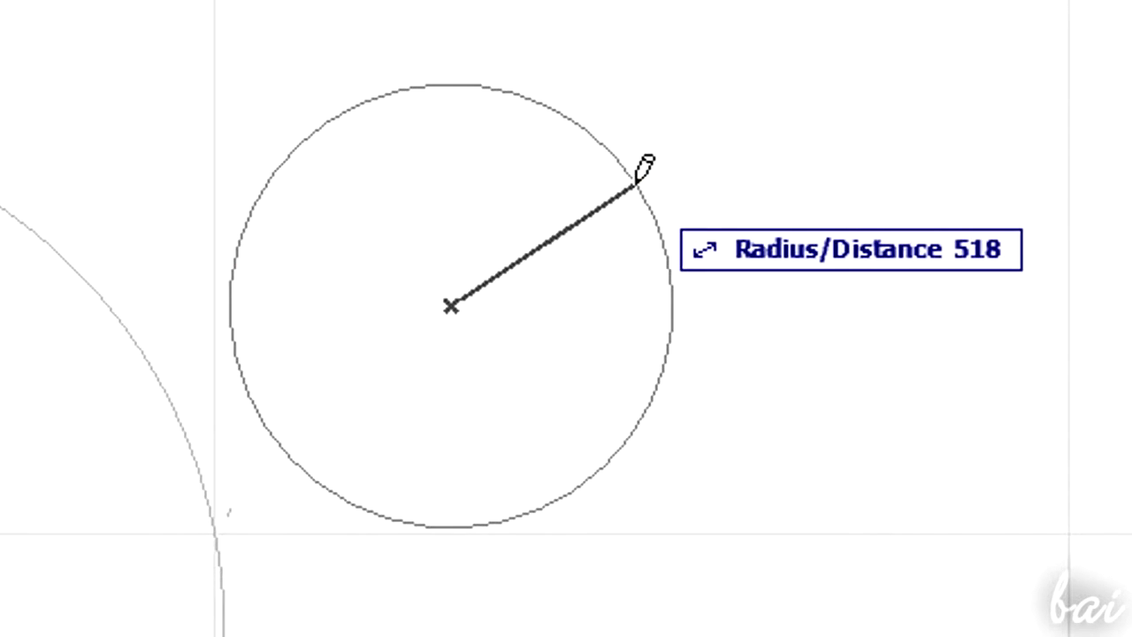
# - Set the tracker distance to 400 and finish the line
pyautogui.write('400')
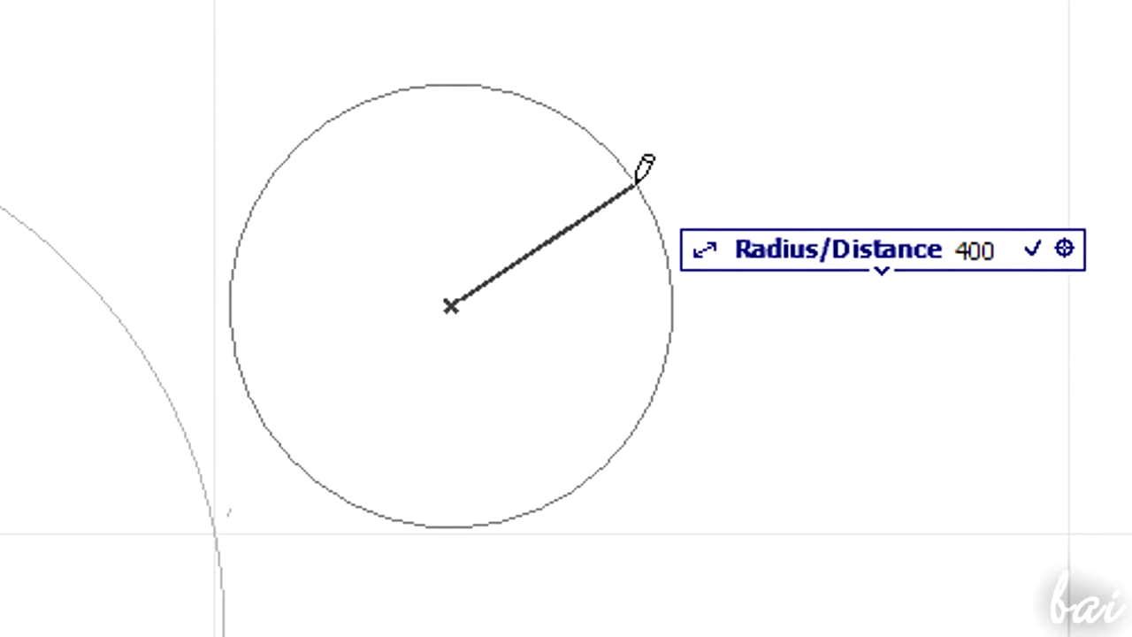
pyautogui.press('Tab')
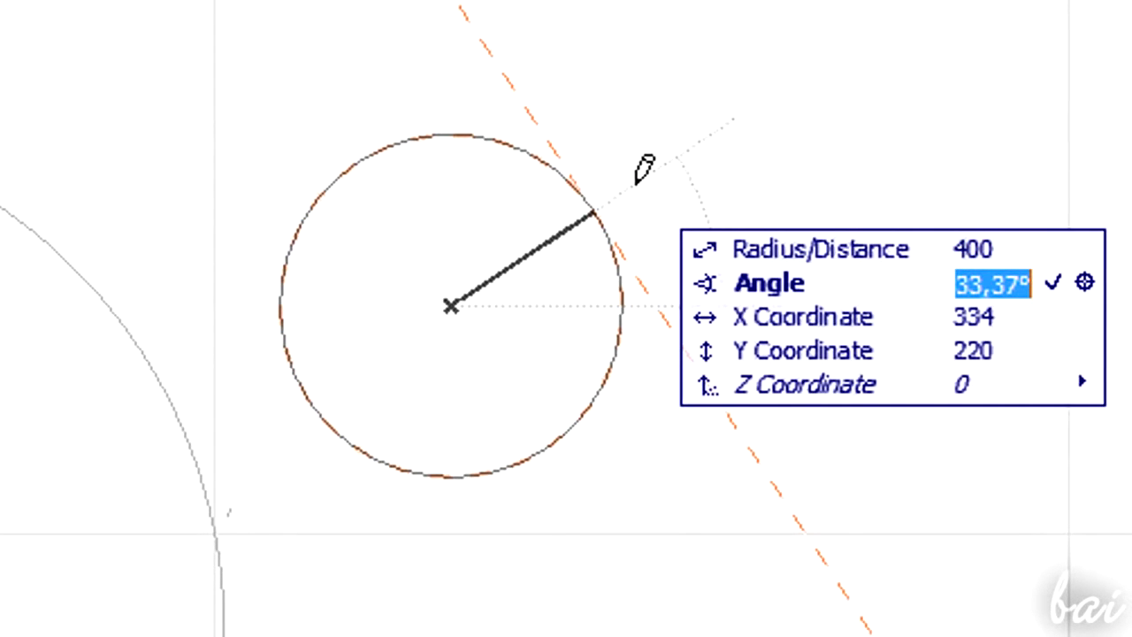
pyautogui.write('3')
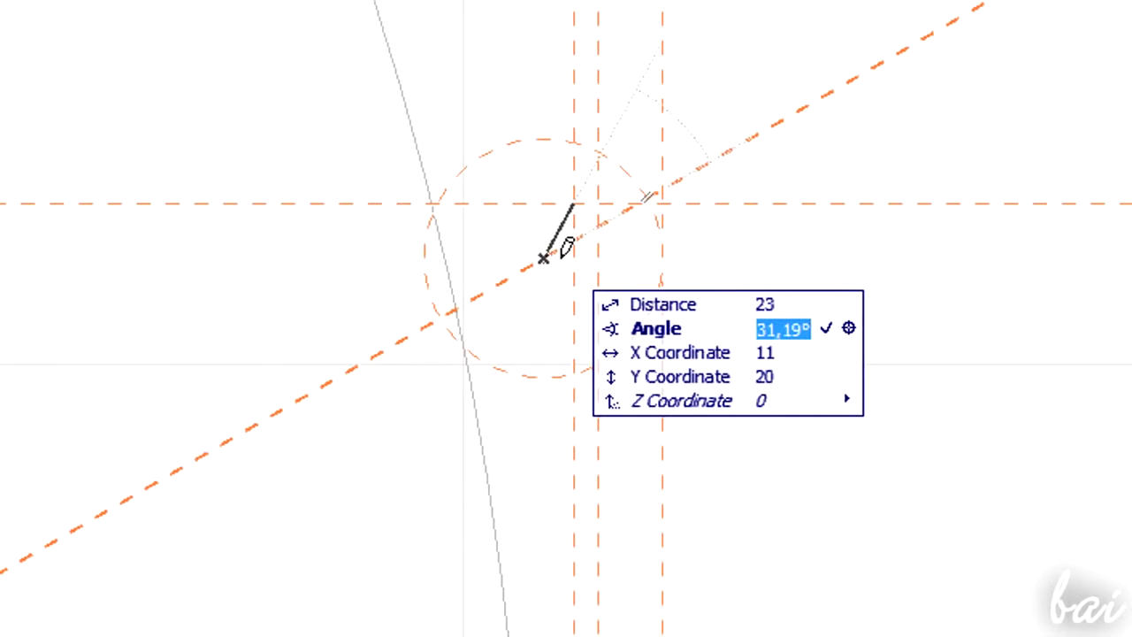
pyautogui.press('Tab')
pyautogui.press('Return')
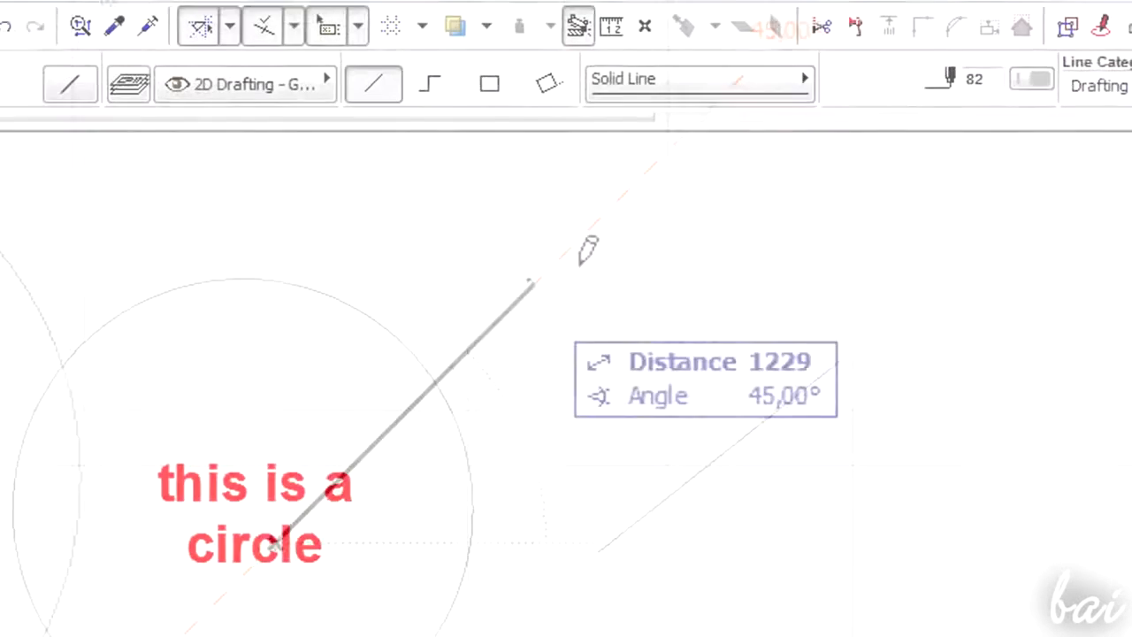
# - Open the Working Units preferences and review the model unit and angle unit options
pyautogui.click(177, 28)
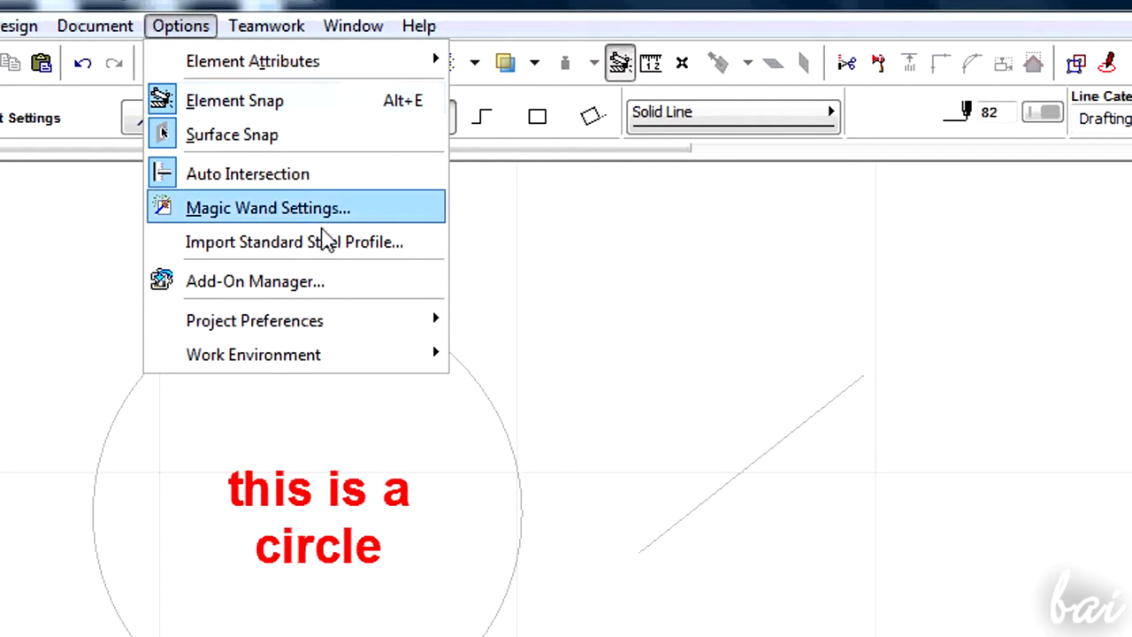
pyautogui.moveTo(336, 321)
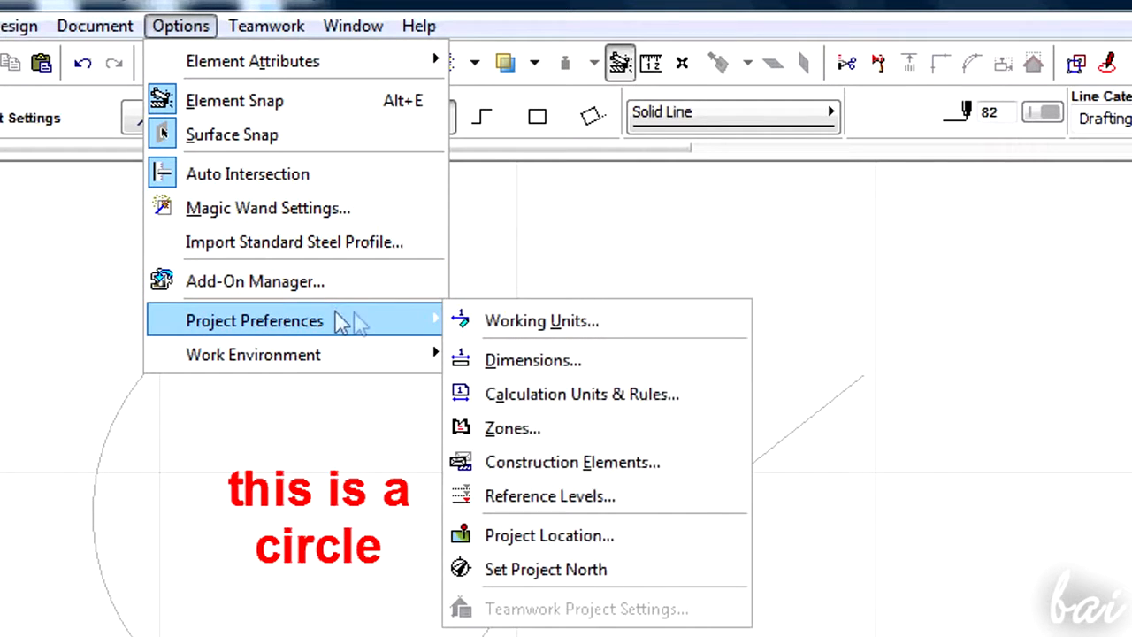
pyautogui.click(523, 326)
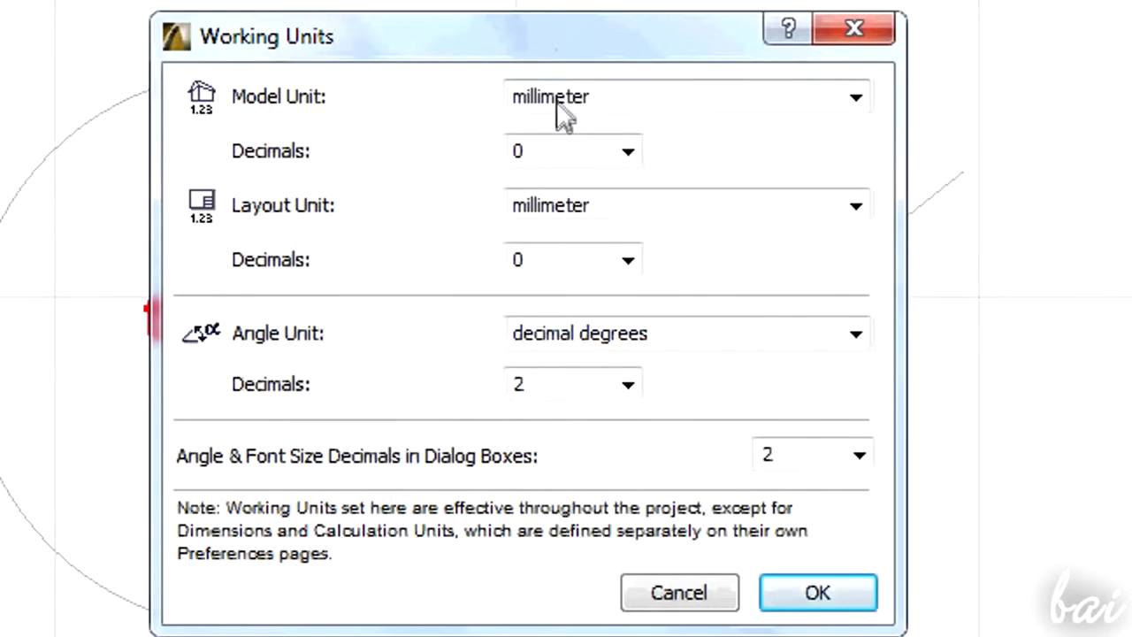
pyautogui.click(559, 100)
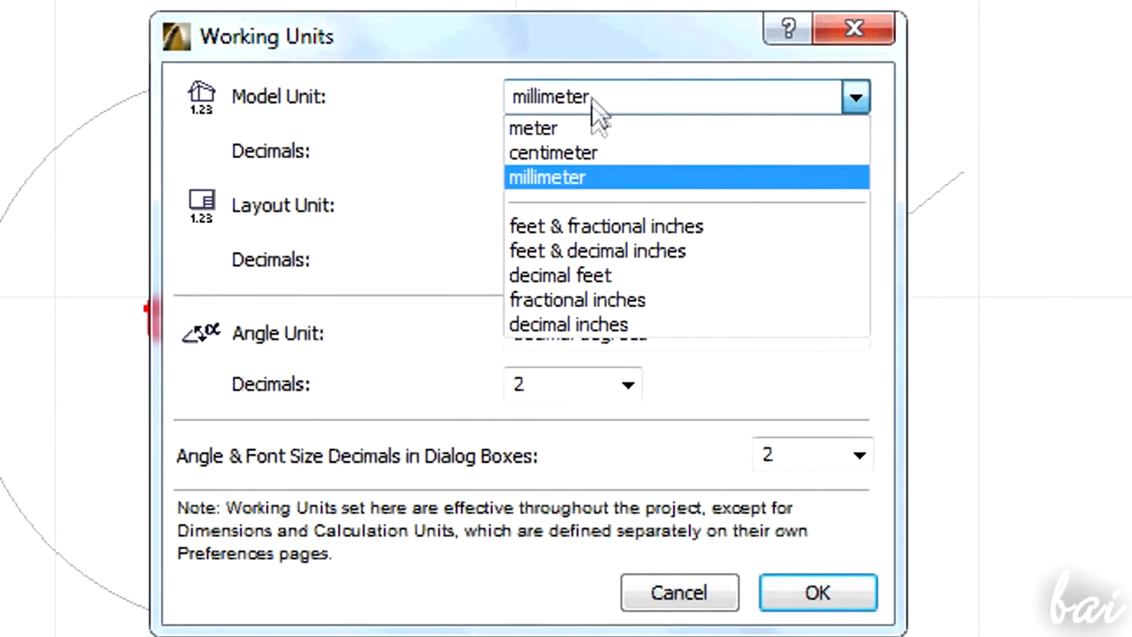
pyautogui.click(667, 179)
pyautogui.click(798, 341)
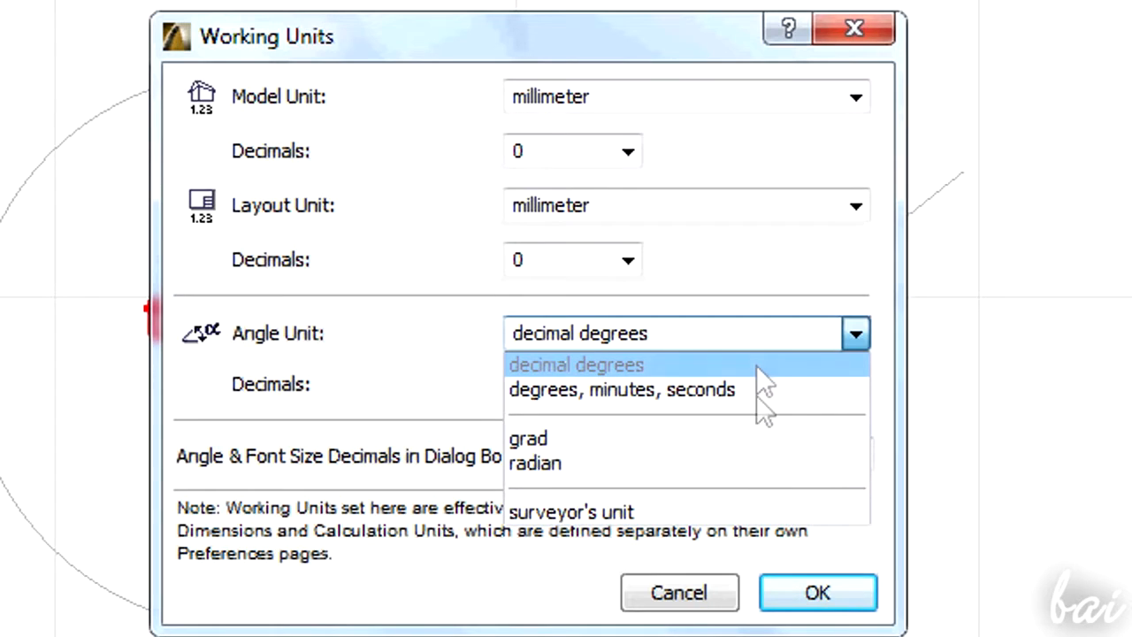
pyautogui.click(811, 342)
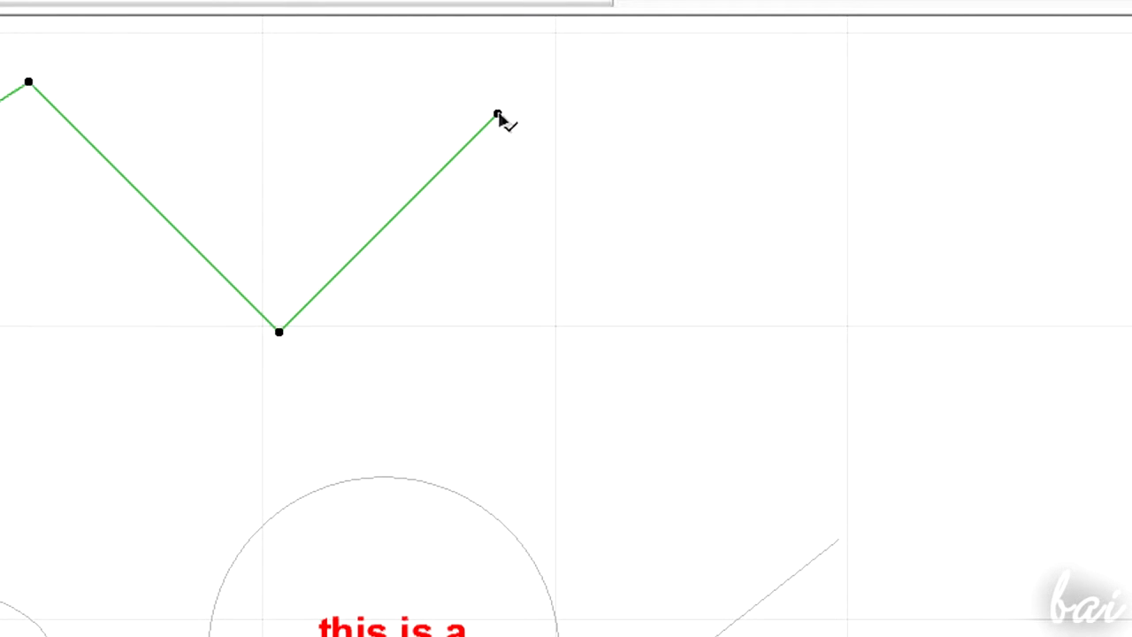
# - Switch to the Arrow tool and select the polyline, ellipse, circle and line one by one
pyautogui.click(497, 115)
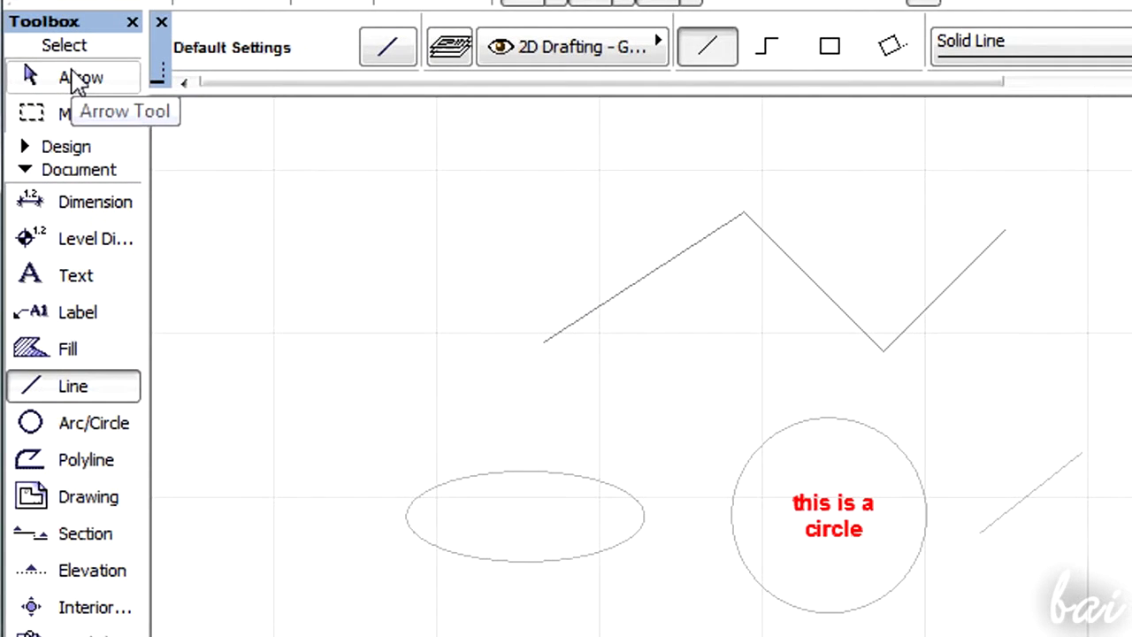
pyautogui.click(78, 80)
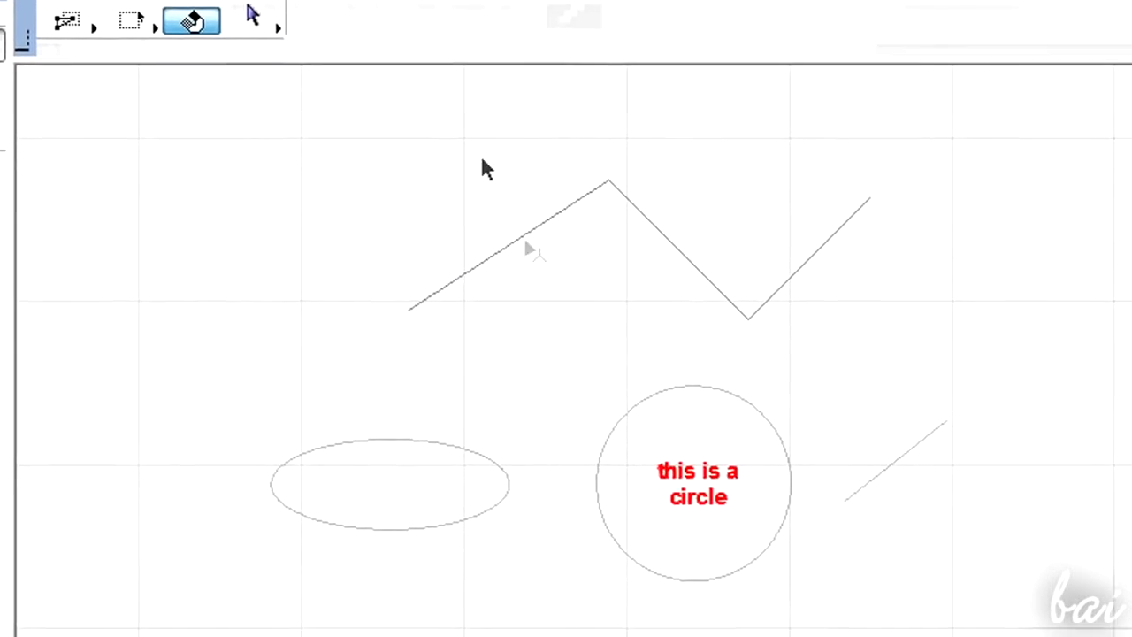
pyautogui.click(367, 198)
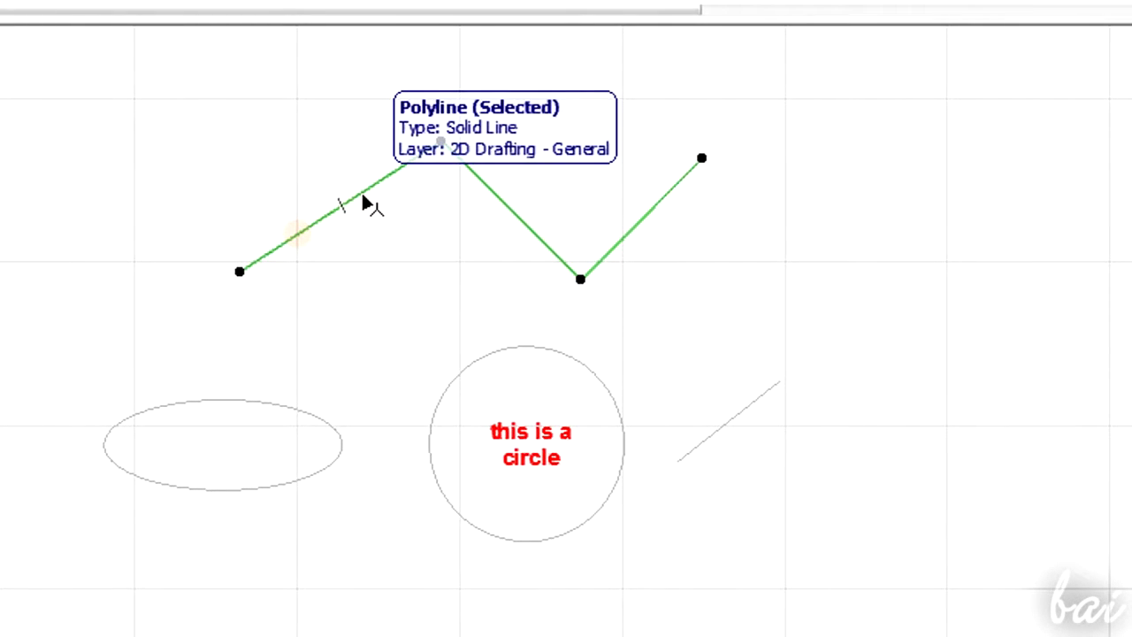
pyautogui.click(315, 421)
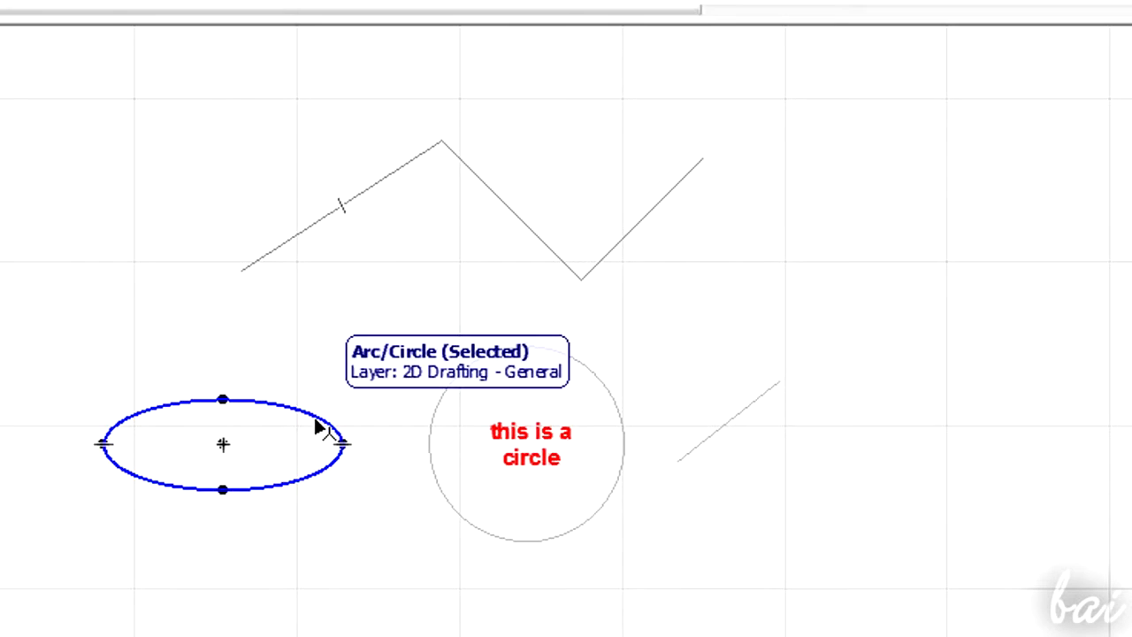
pyautogui.click(433, 437)
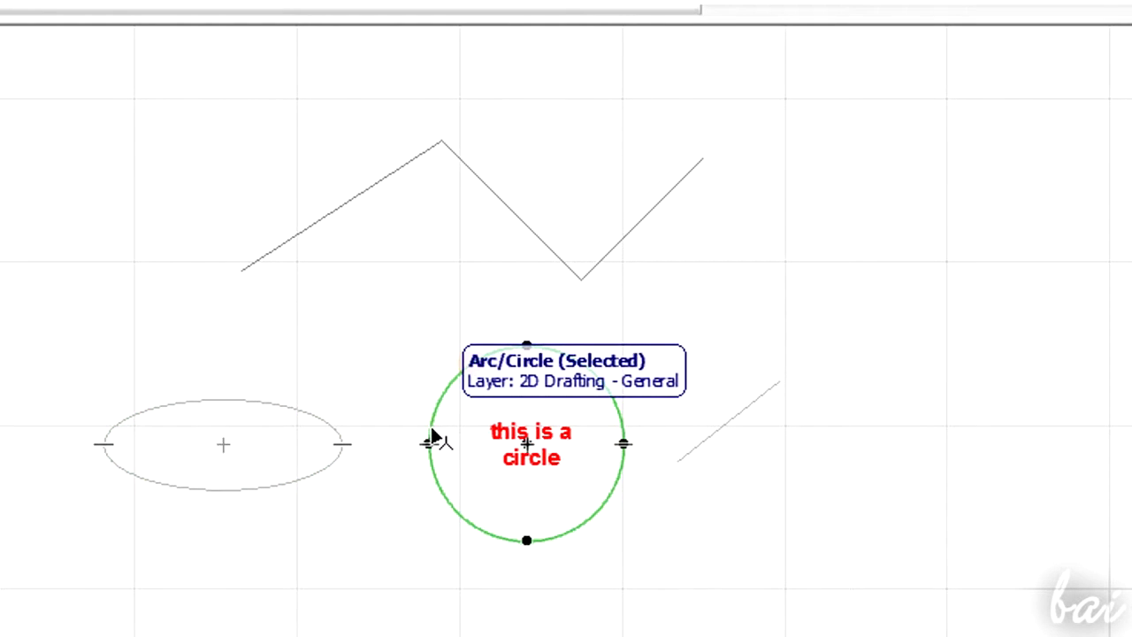
pyautogui.click(735, 414)
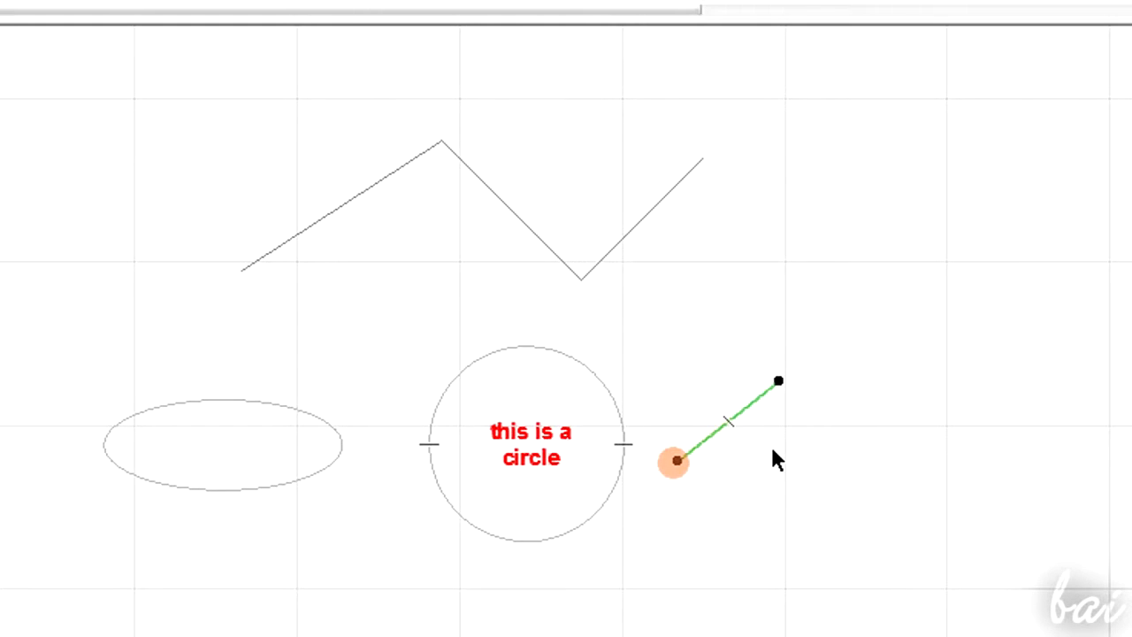
# - Add the ellipse and polyline to the selection, select everything with a marquee, and clear the selection
pyautogui.keyDown('shift'); pyautogui.click(624, 416); pyautogui.keyUp('shift')
pyautogui.keyDown('shift'); pyautogui.click(315, 423); pyautogui.keyUp('shift')
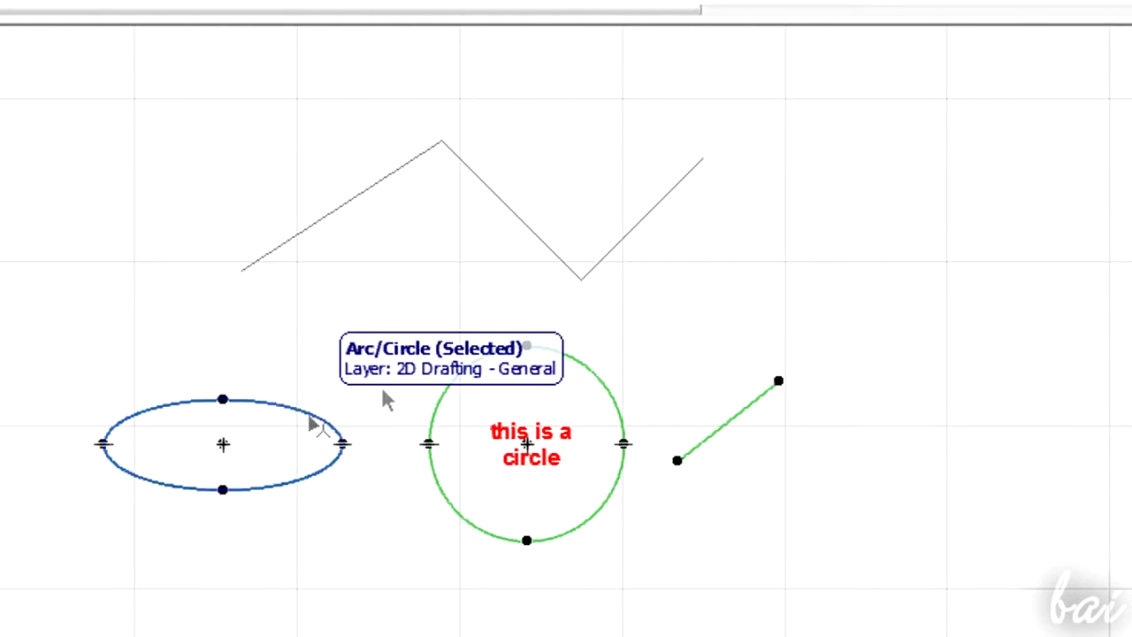
pyautogui.keyDown('shift'); pyautogui.click(550, 258); pyautogui.keyUp('shift')
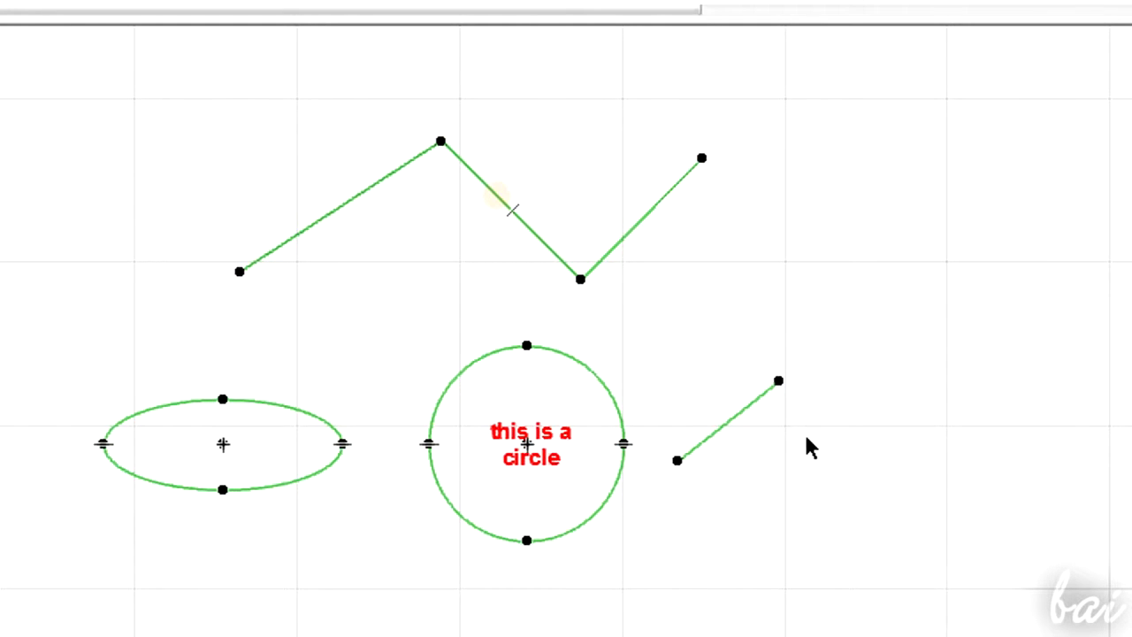
pyautogui.press('Escape')
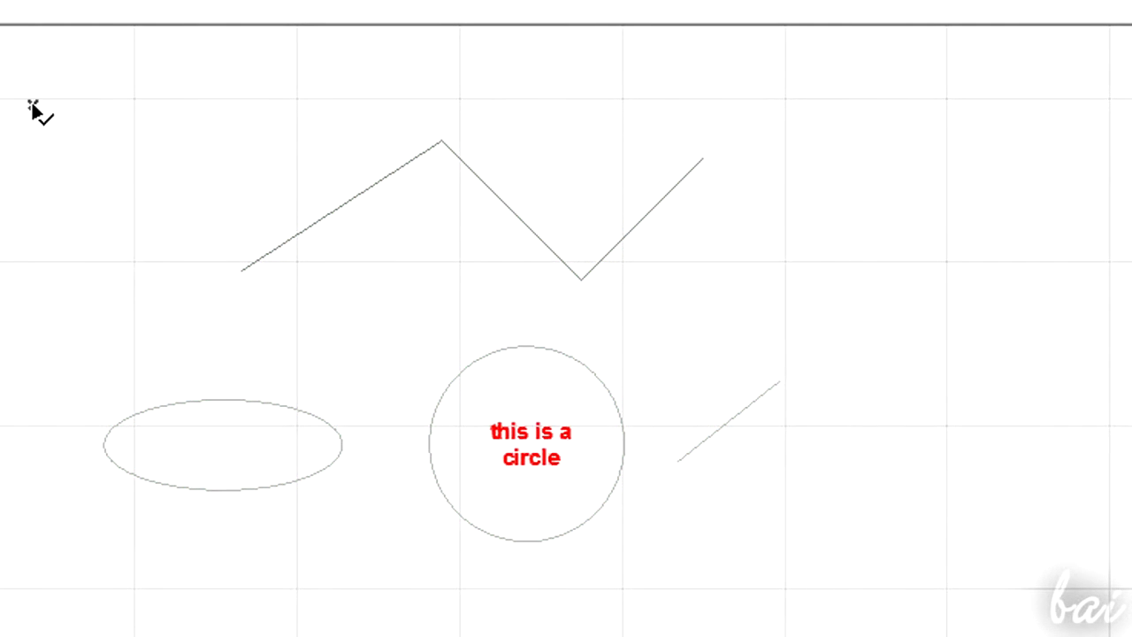
pyautogui.moveTo(152, 171); pyautogui.dragTo(836, 570)
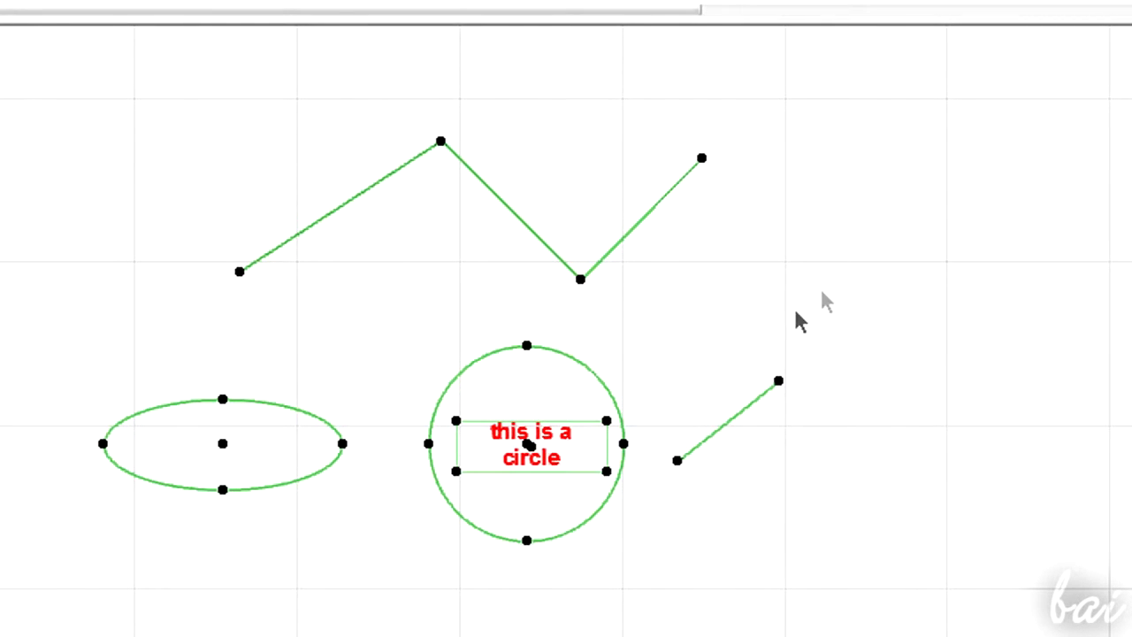
pyautogui.click(868, 274)
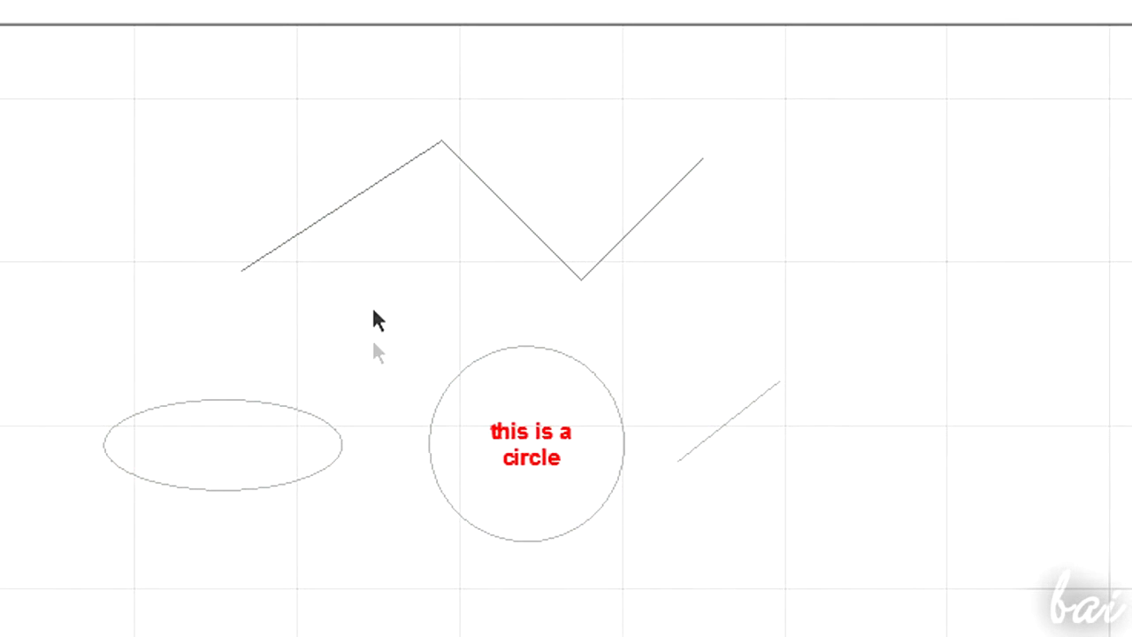
# - Delete the polyline and restore it in its original place
pyautogui.click(370, 201)
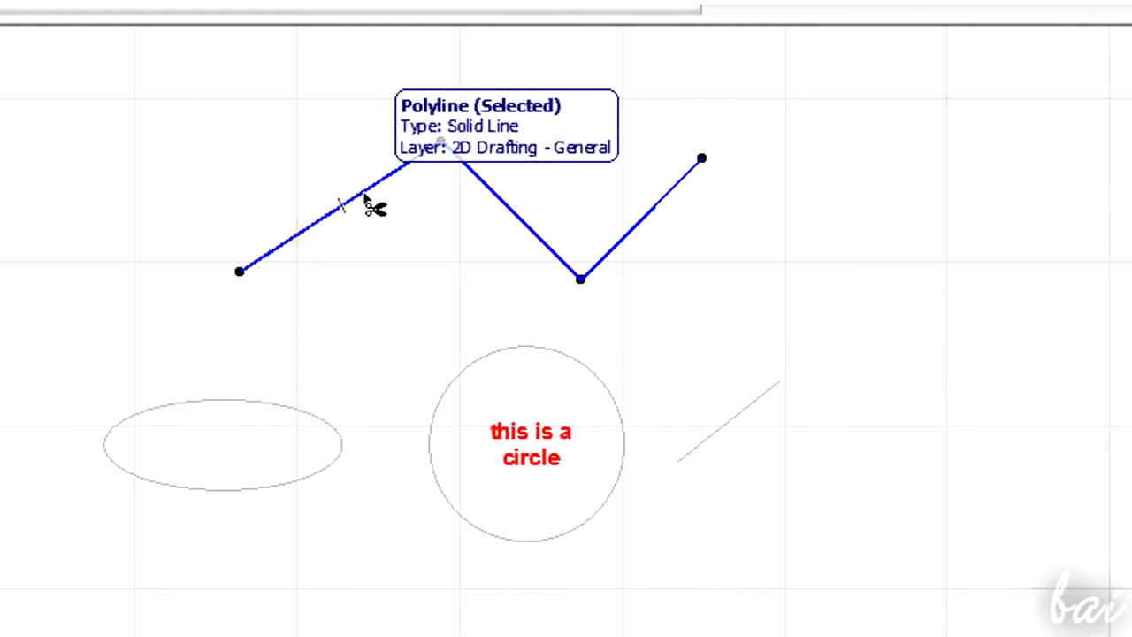
pyautogui.press('Delete')
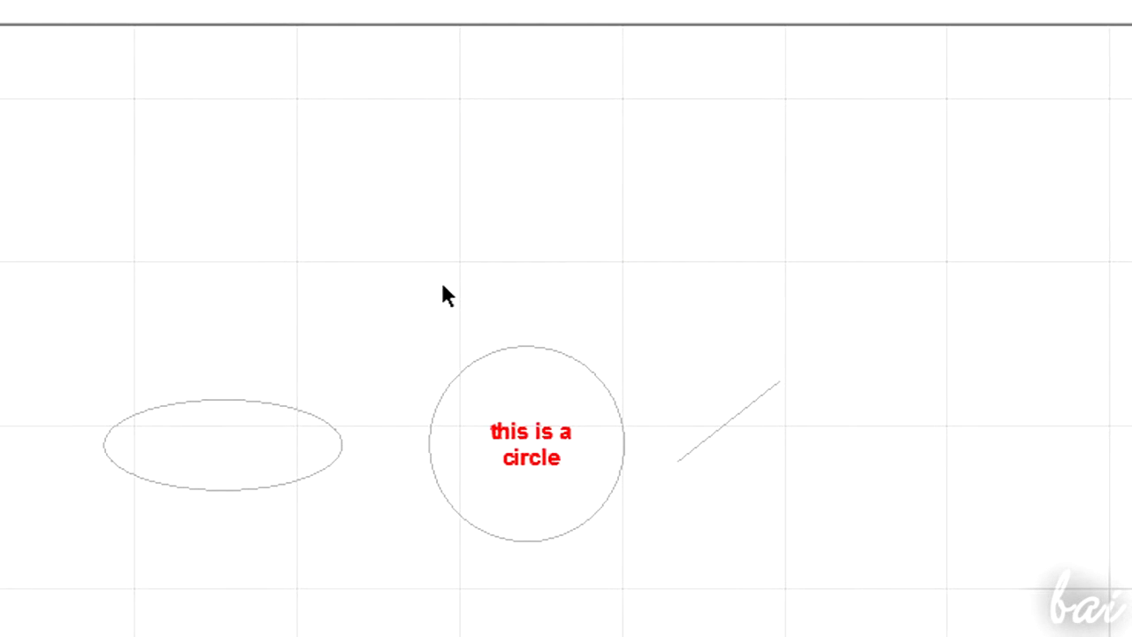
pyautogui.hotkey('ctrl', 'v')
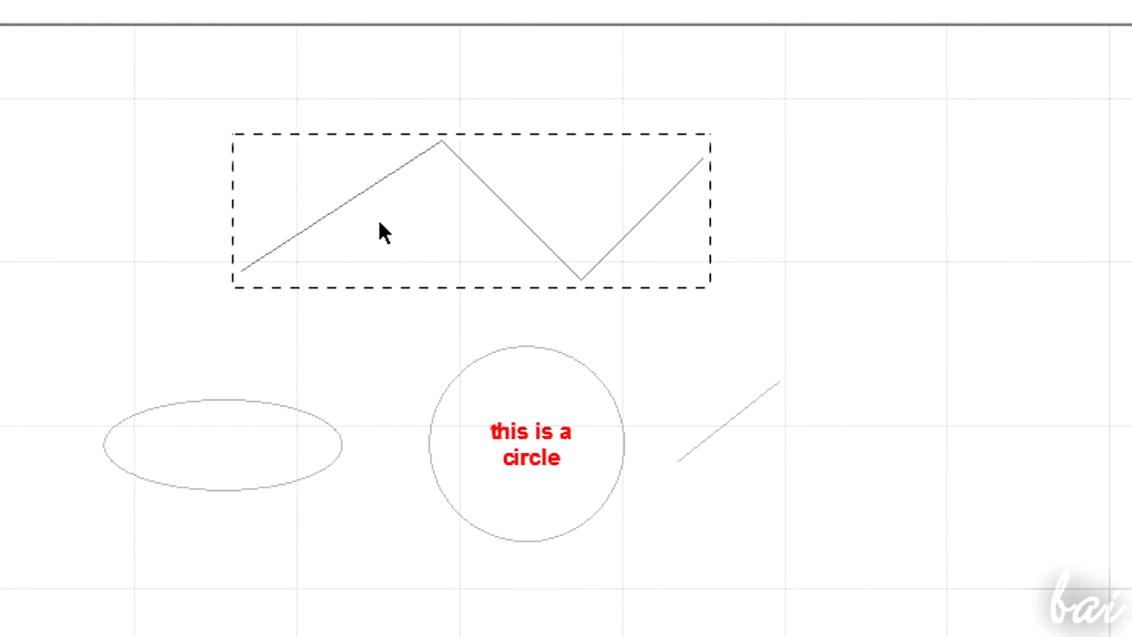
pyautogui.click(590, 243)
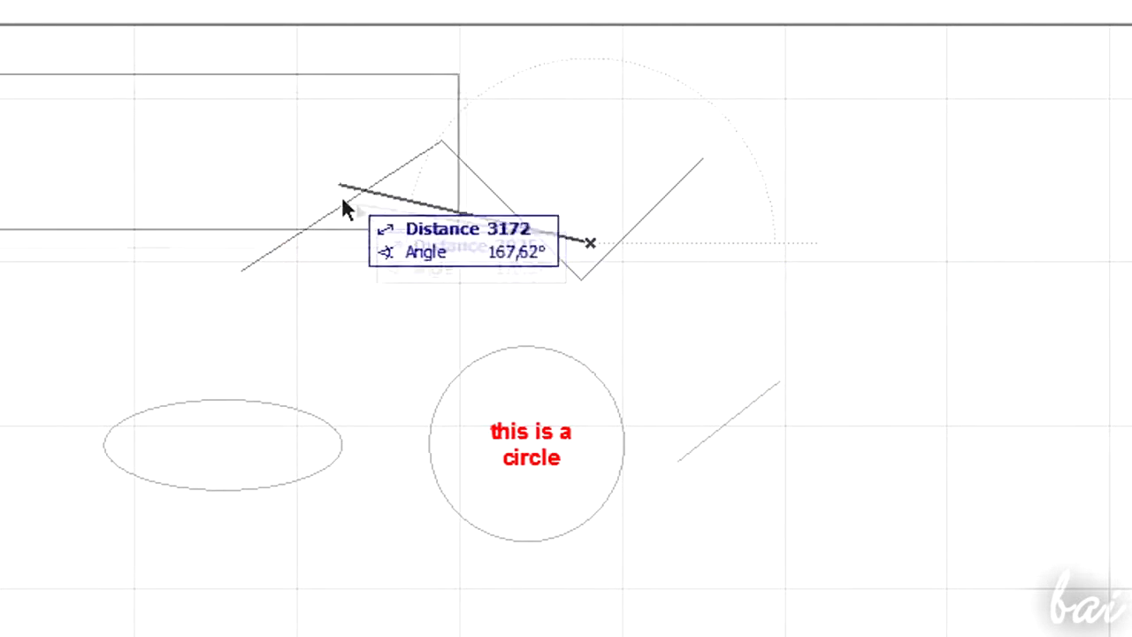
pyautogui.click(477, 227)
pyautogui.click(624, 306)
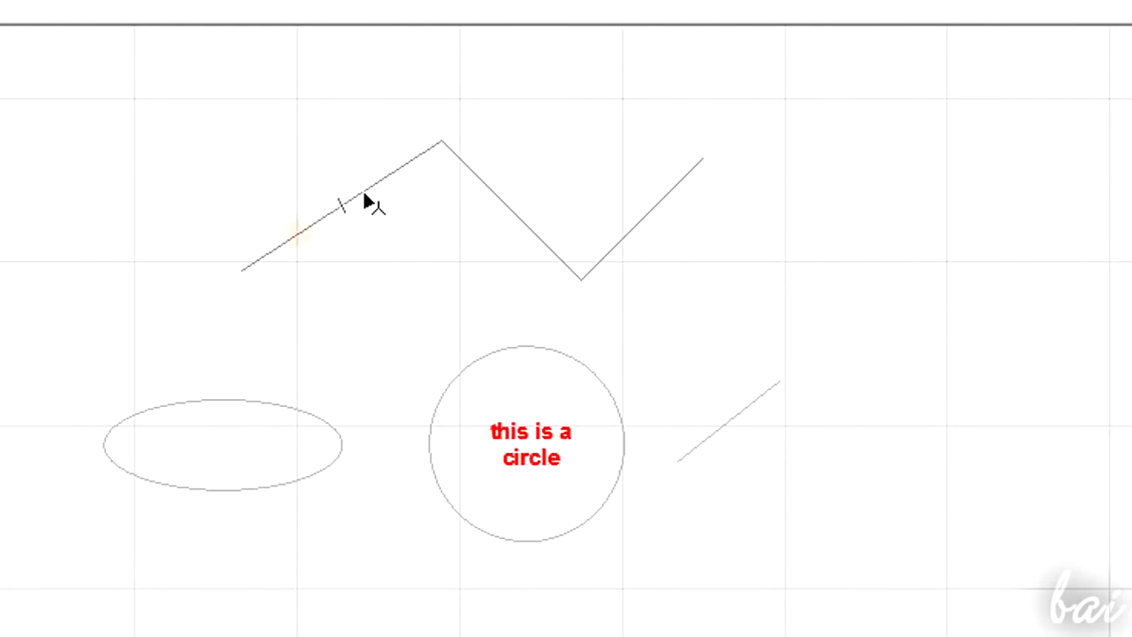
# - Select the polyline and try moving its end node with Move node, then revert the node
pyautogui.click(365, 196)
pyautogui.click(367, 201)
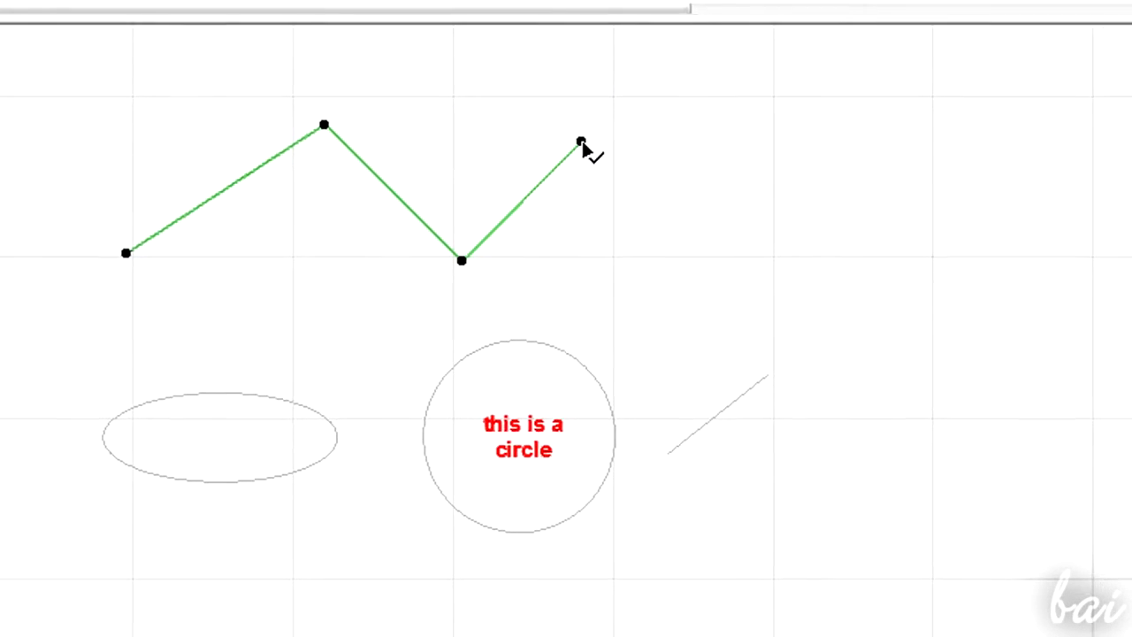
pyautogui.scroll(5, 600, 149)
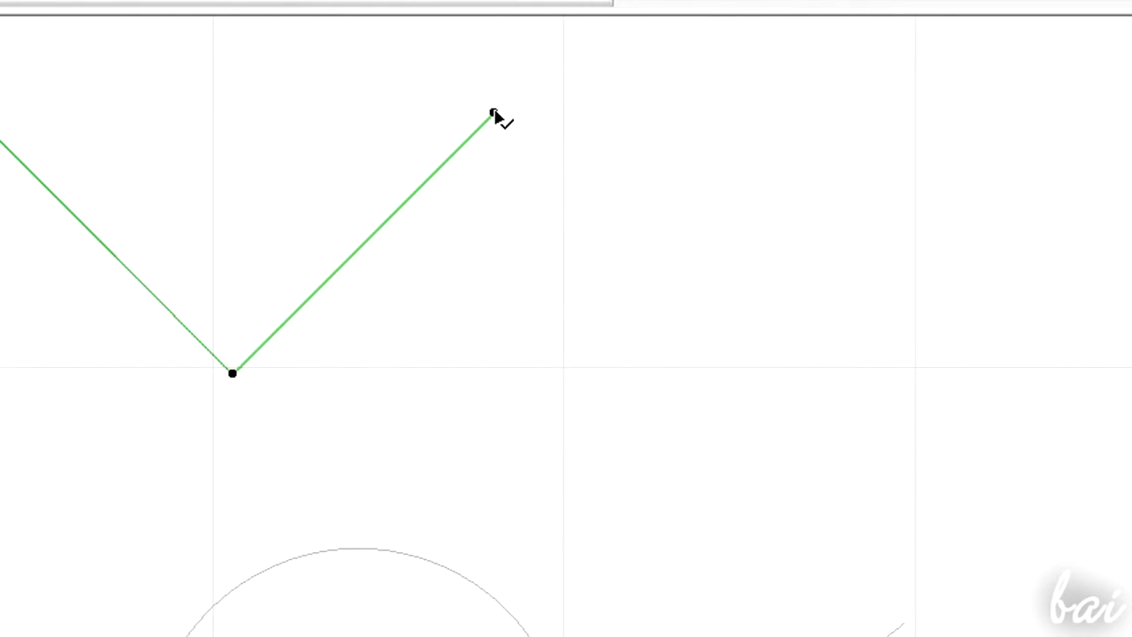
pyautogui.scroll(-1, 511, 129)
pyautogui.click(498, 116)
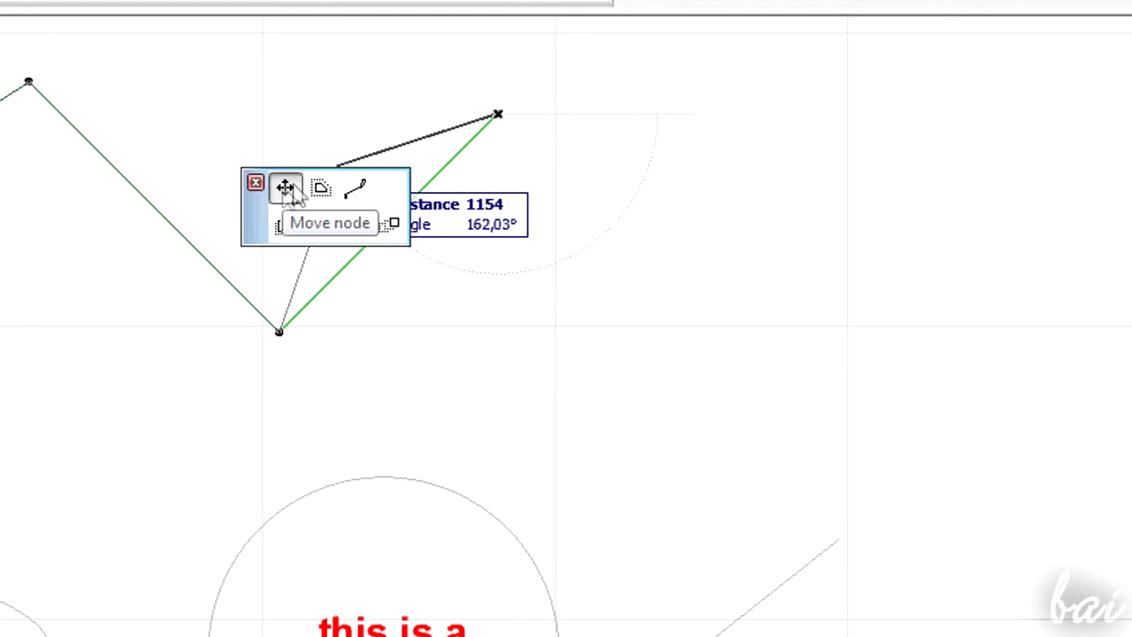
pyautogui.click(286, 190)
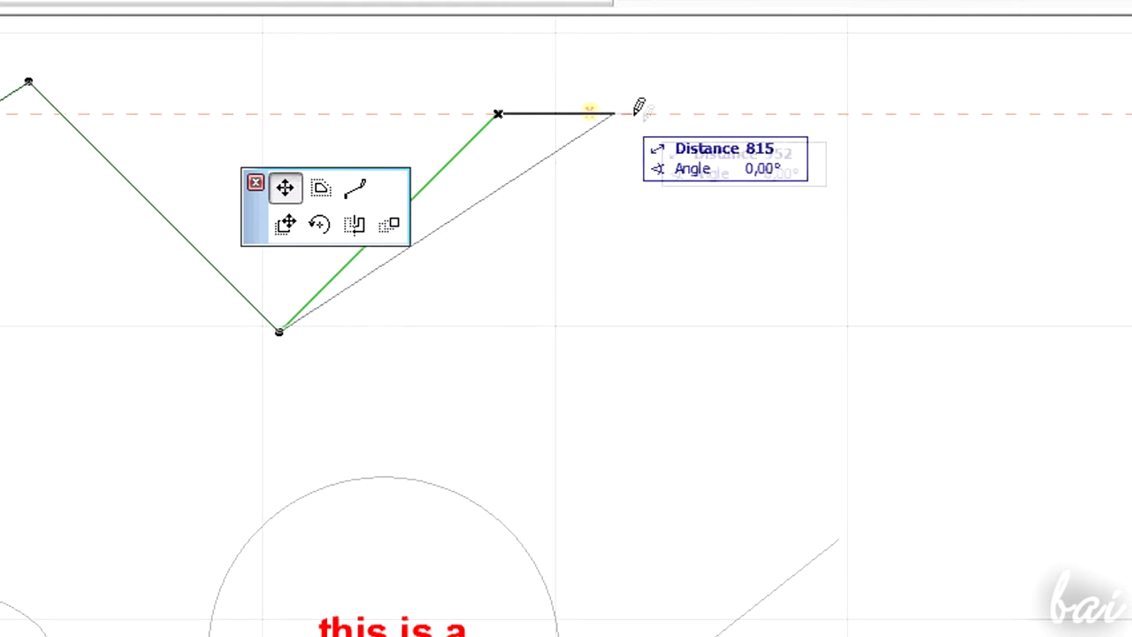
pyautogui.click(646, 213)
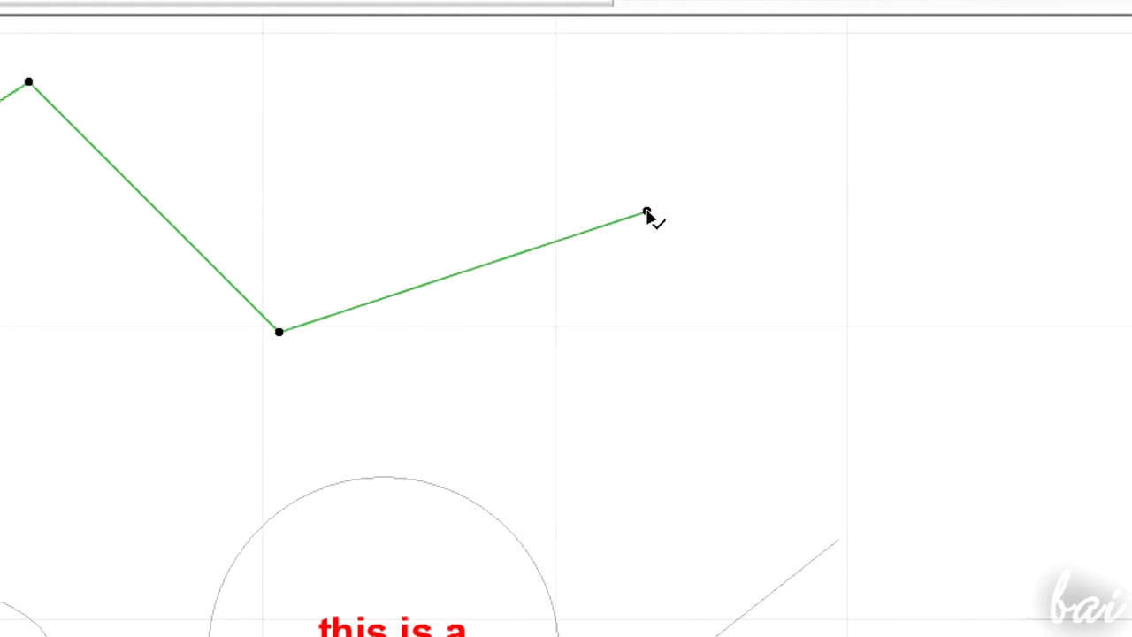
pyautogui.click(646, 213)
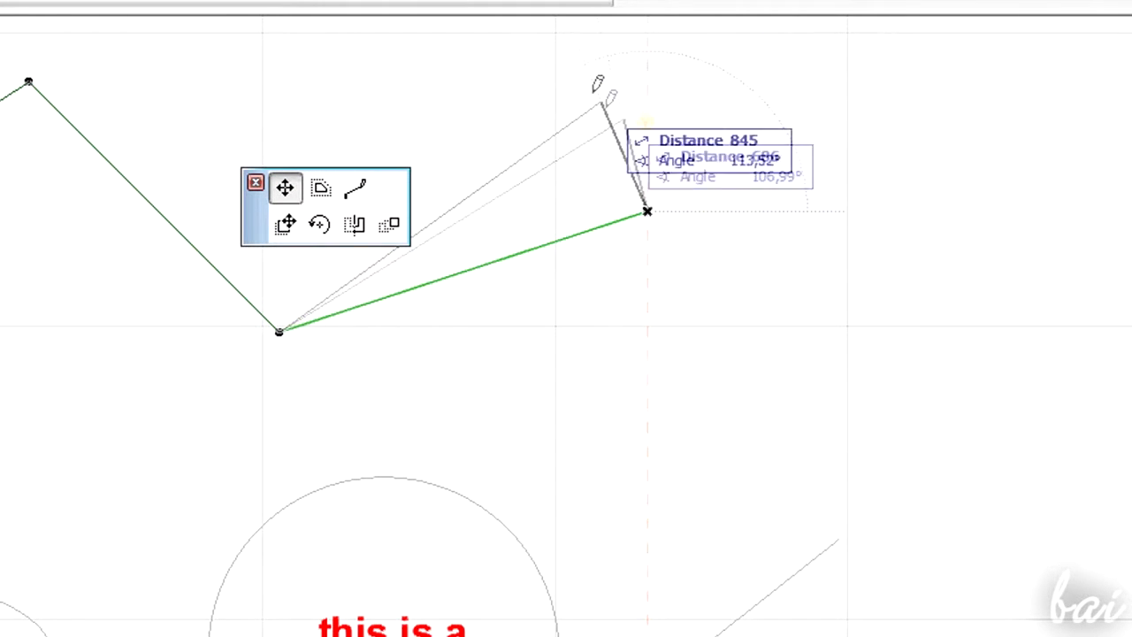
pyautogui.press('Escape')
pyautogui.click(548, 85)
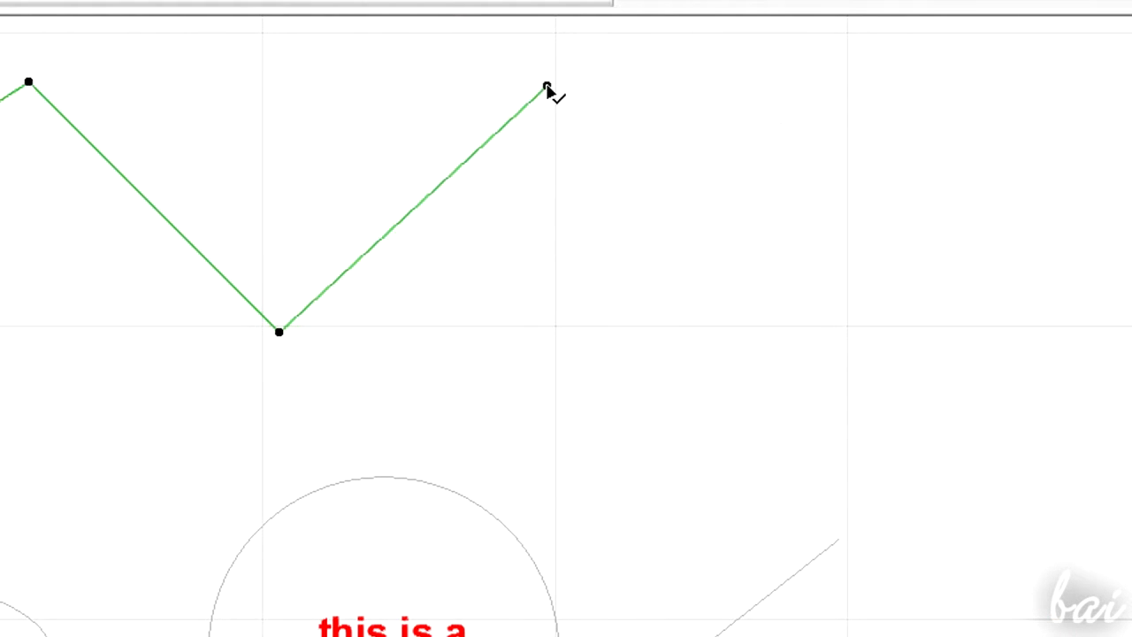
# - Move the polyline's end node again to a new point and revert it
pyautogui.click(498, 114)
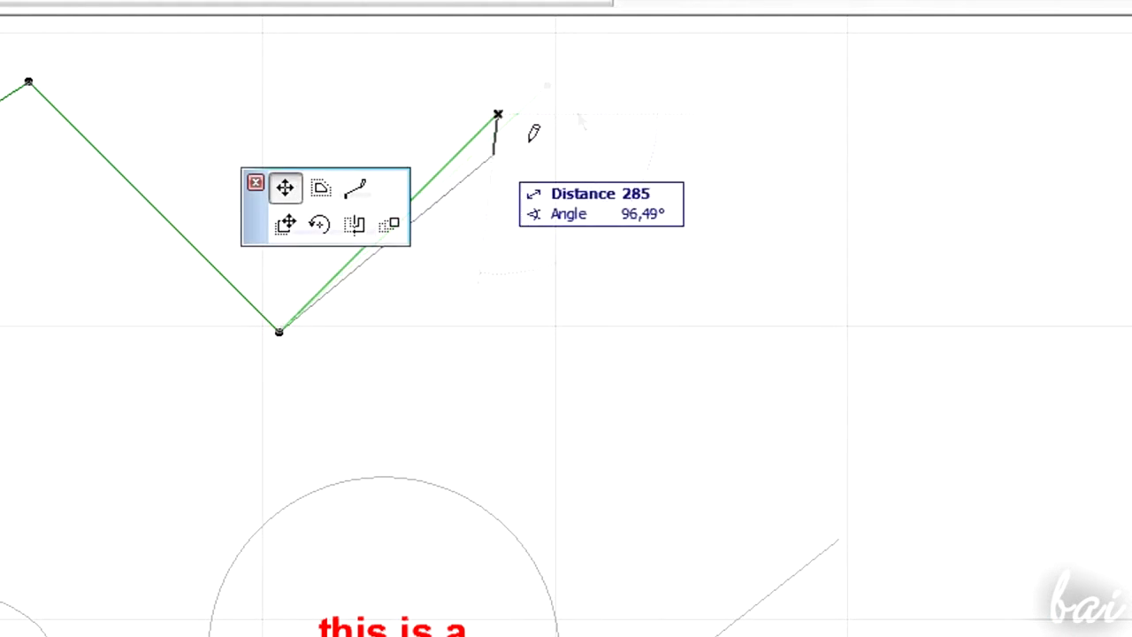
pyautogui.click(646, 212)
pyautogui.click(647, 213)
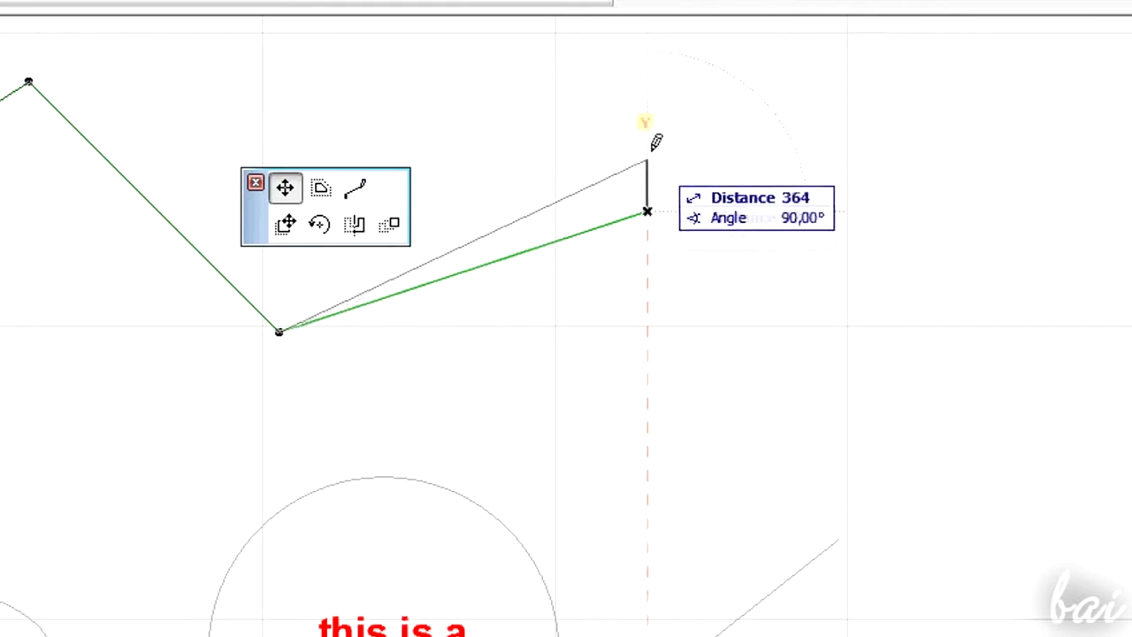
pyautogui.press('Escape')
pyautogui.click(547, 86)
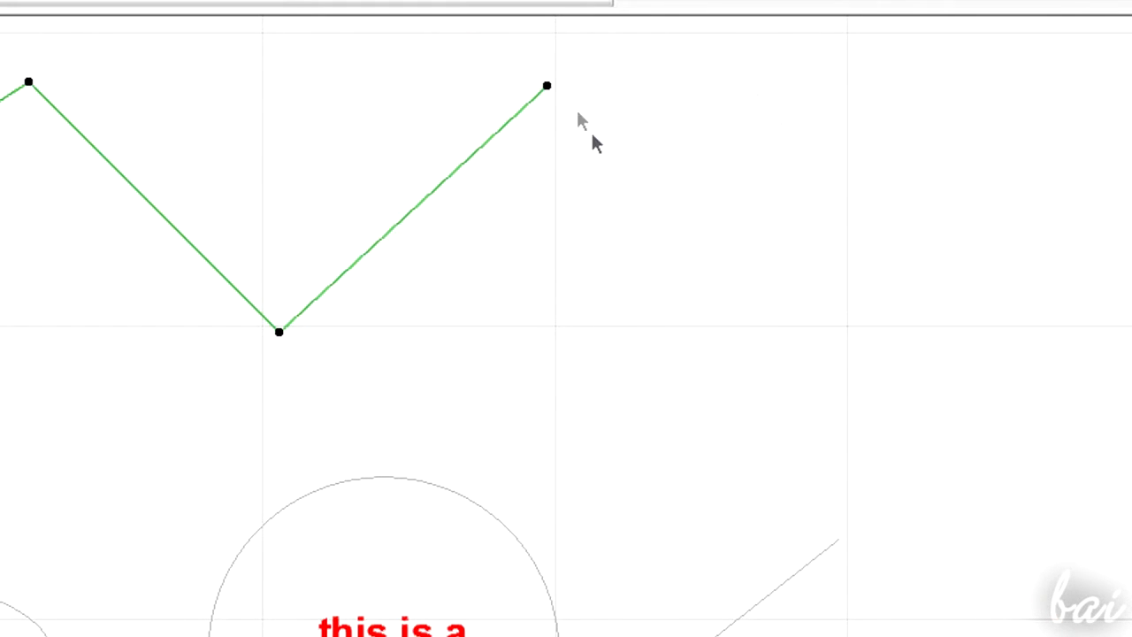
# - Drag the whole polyline by its end node about 2600 to the right
pyautogui.click(546, 85)
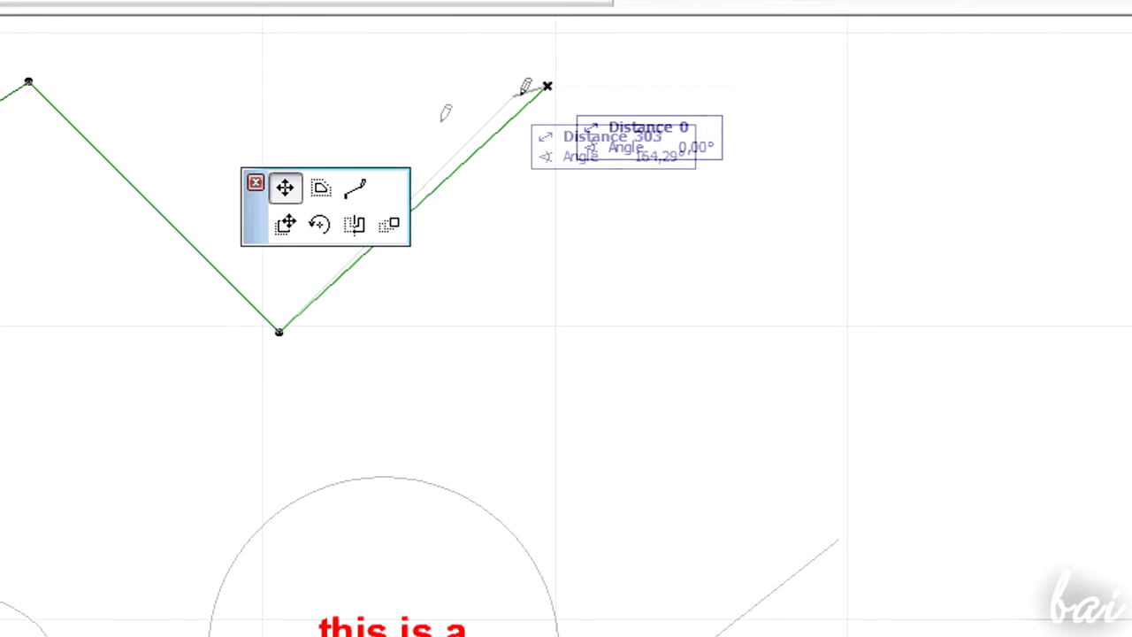
pyautogui.click(287, 227)
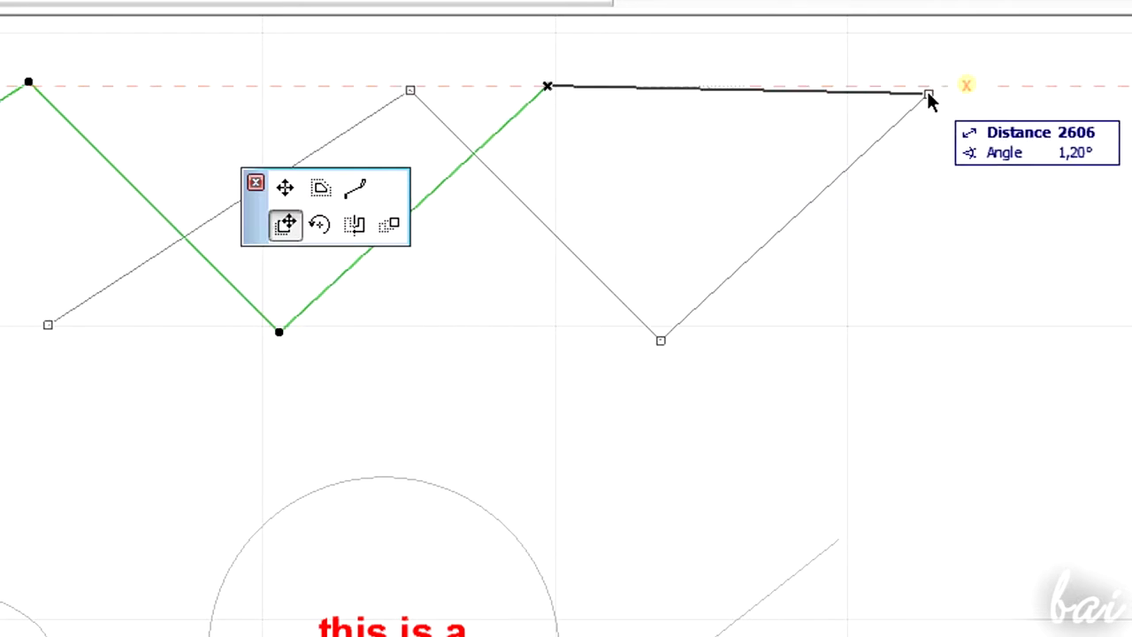
pyautogui.click(927, 91)
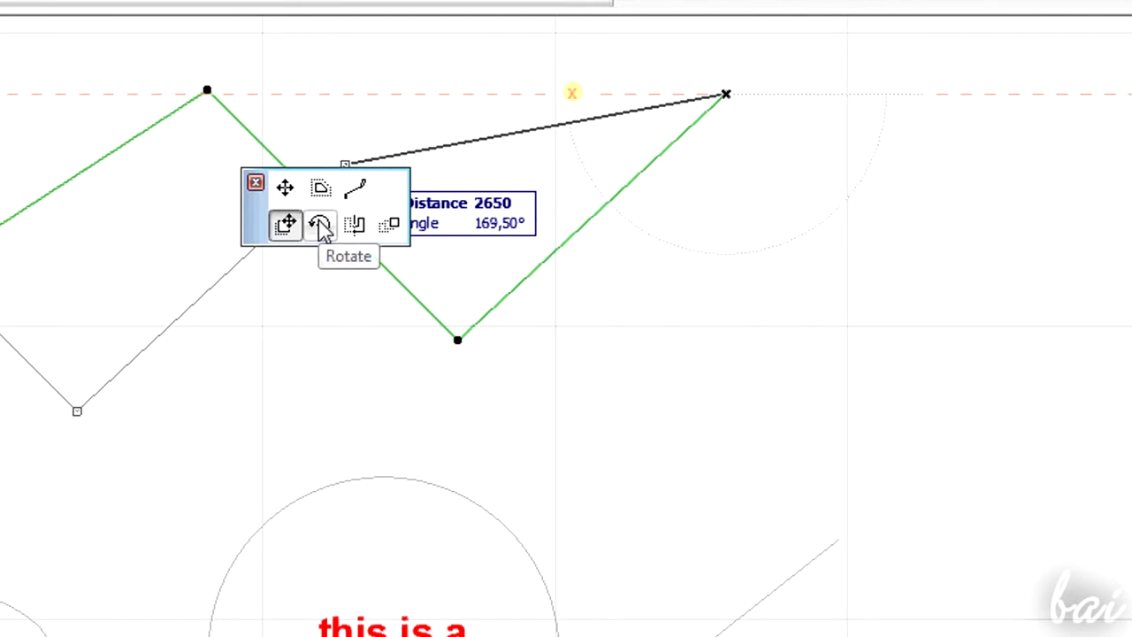
# - Rotate the polyline around its end node with the Rotate command
pyautogui.click(320, 227)
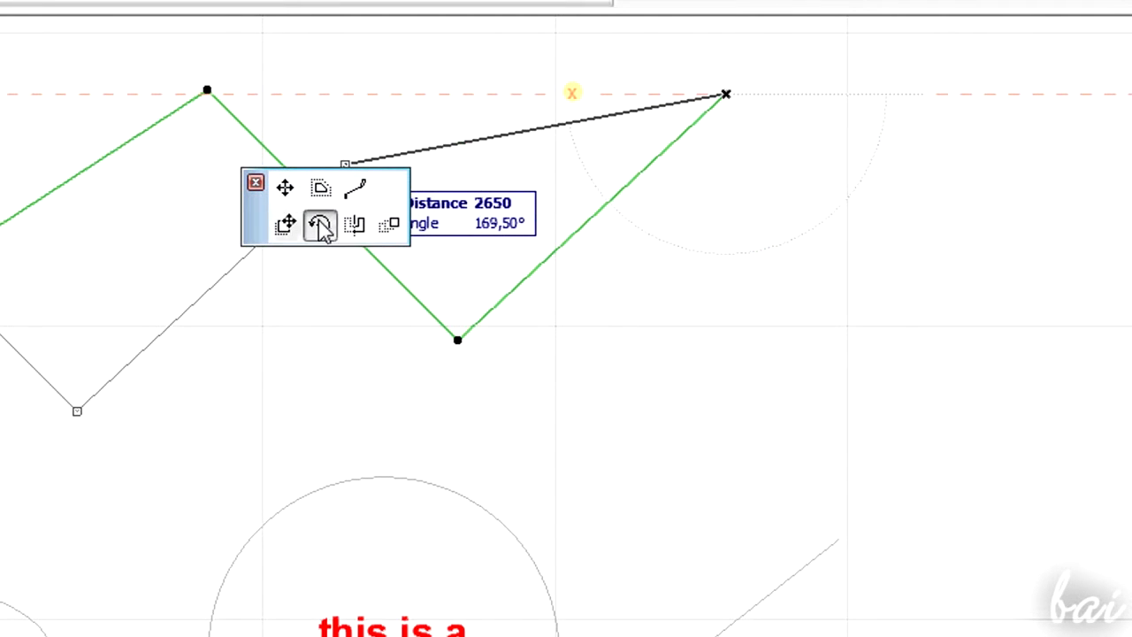
pyautogui.click(725, 95)
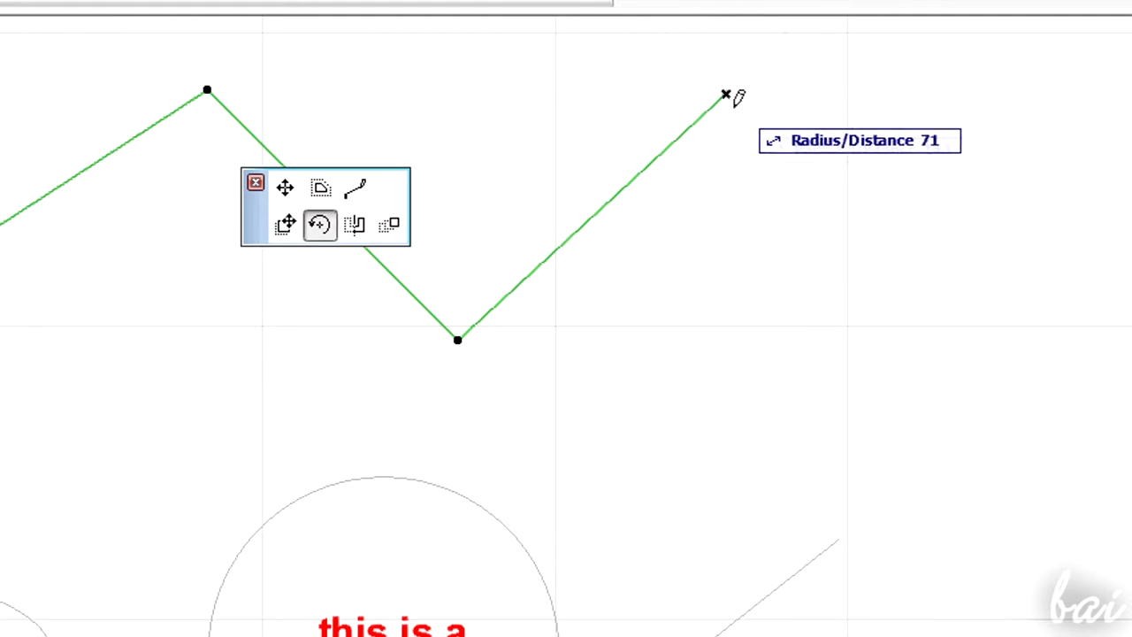
pyautogui.click(748, 118)
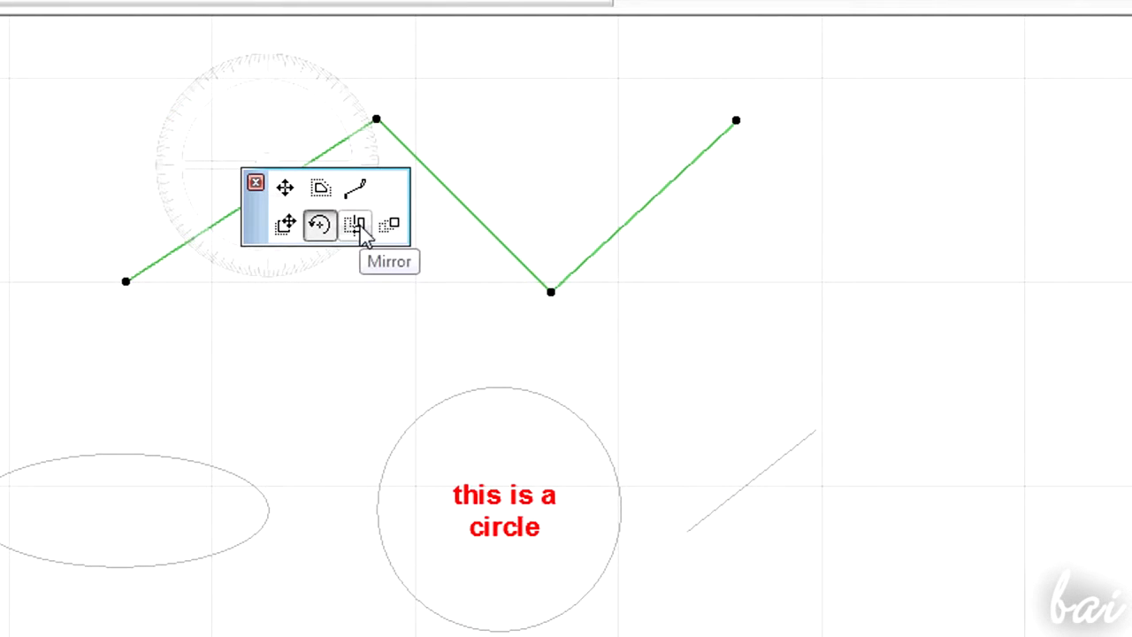
# - Mirror the polyline about an axis drawn along its last segment
pyautogui.click(355, 224)
pyautogui.click(679, 181)
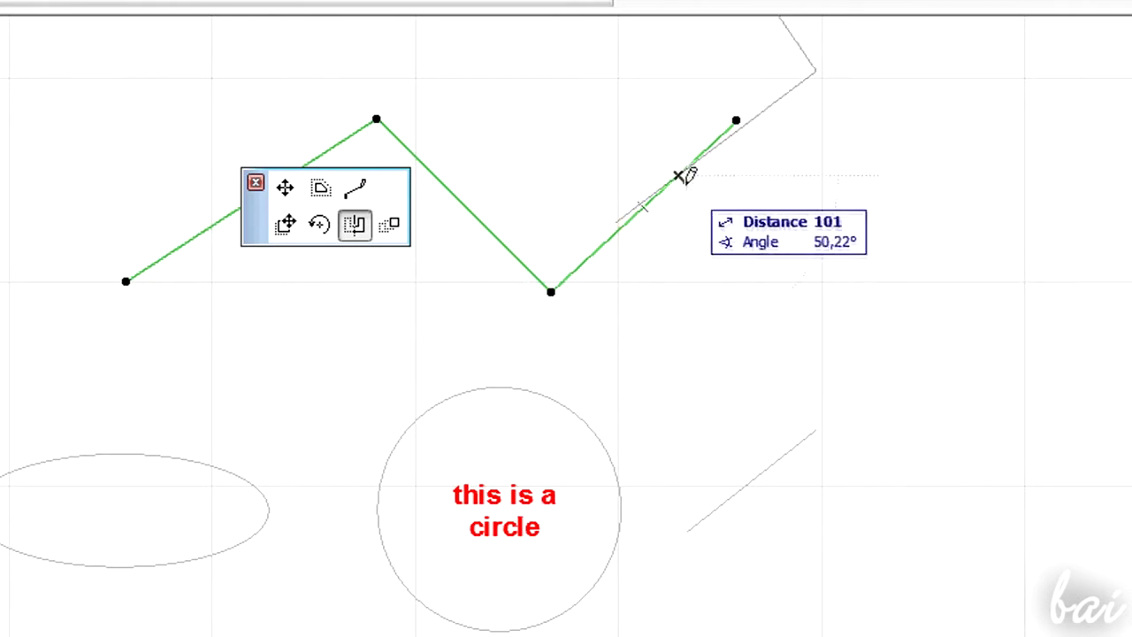
pyautogui.click(681, 181)
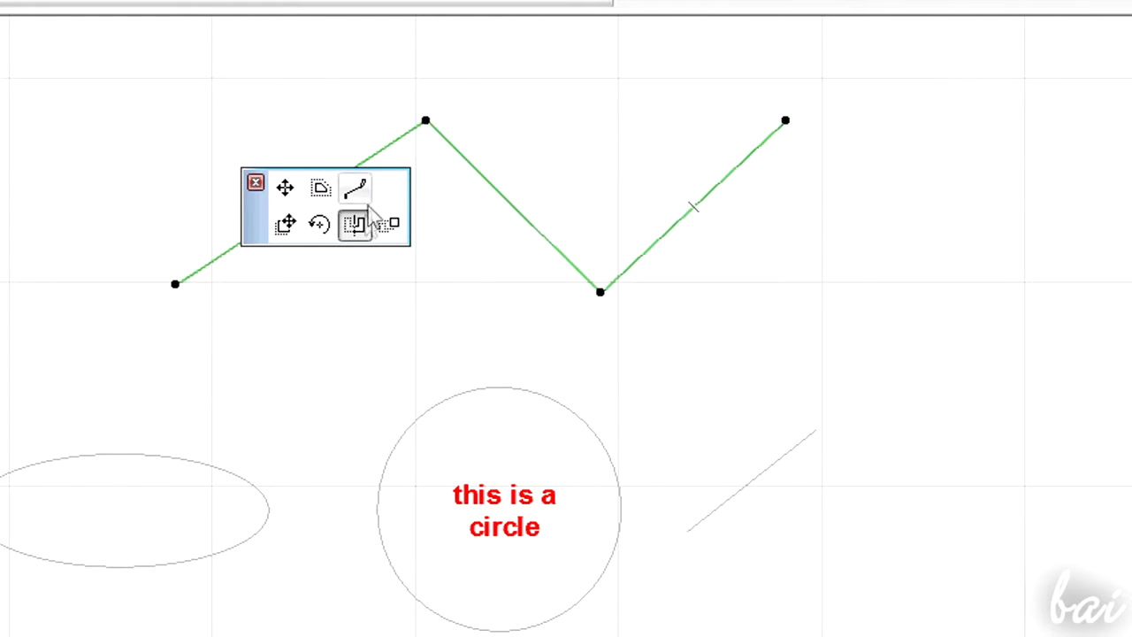
# - Multiply the polyline with the Drag action, 1 copy and Increment, then place the copy
pyautogui.click(391, 226)
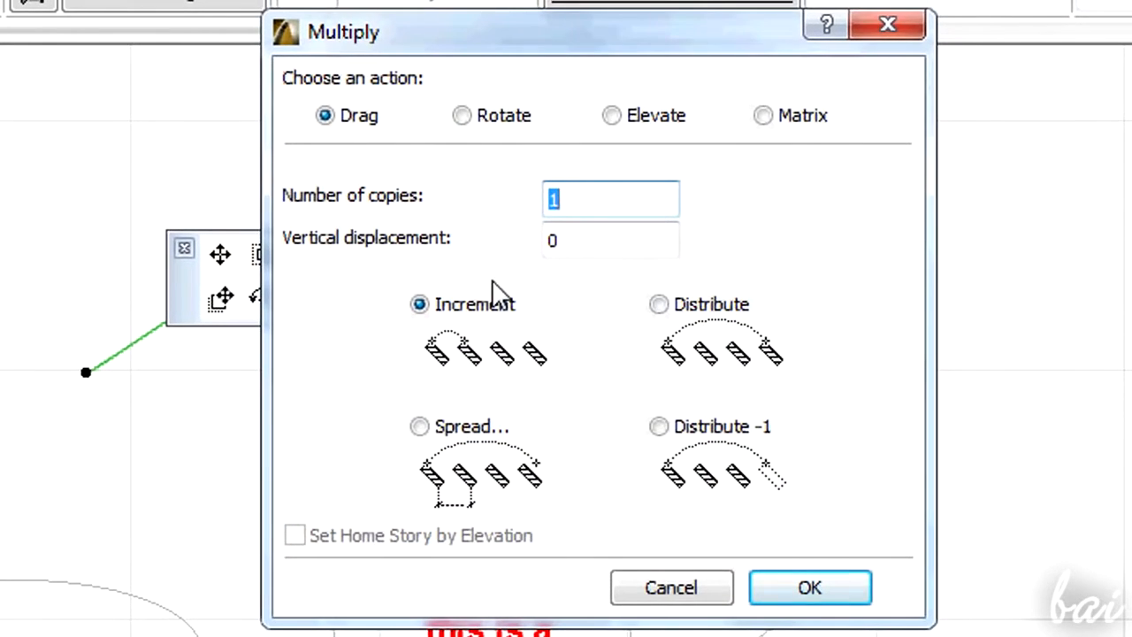
pyautogui.click(760, 588)
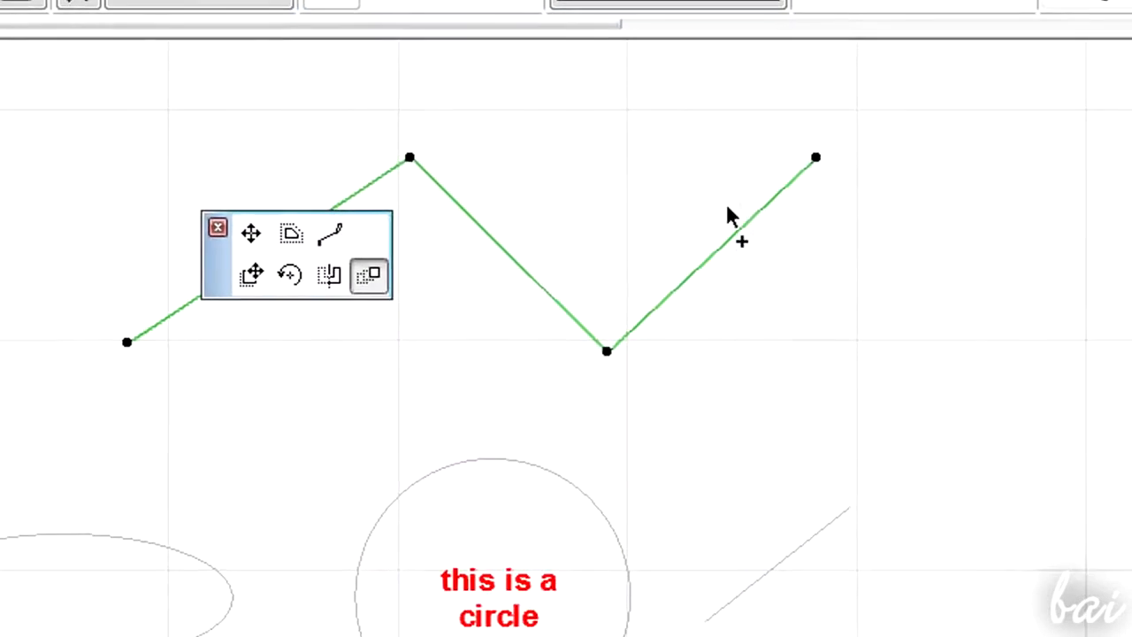
pyautogui.click(808, 178)
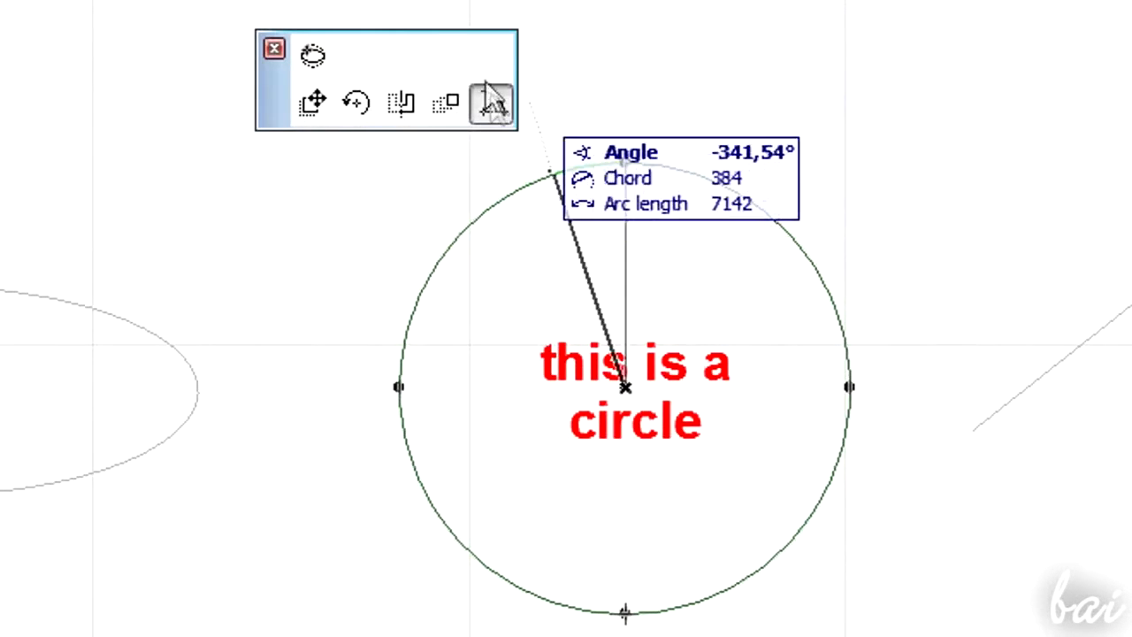
# - Turn the circle into an arc by setting a new arc angle between the top and lower-right points
pyautogui.click(492, 103)
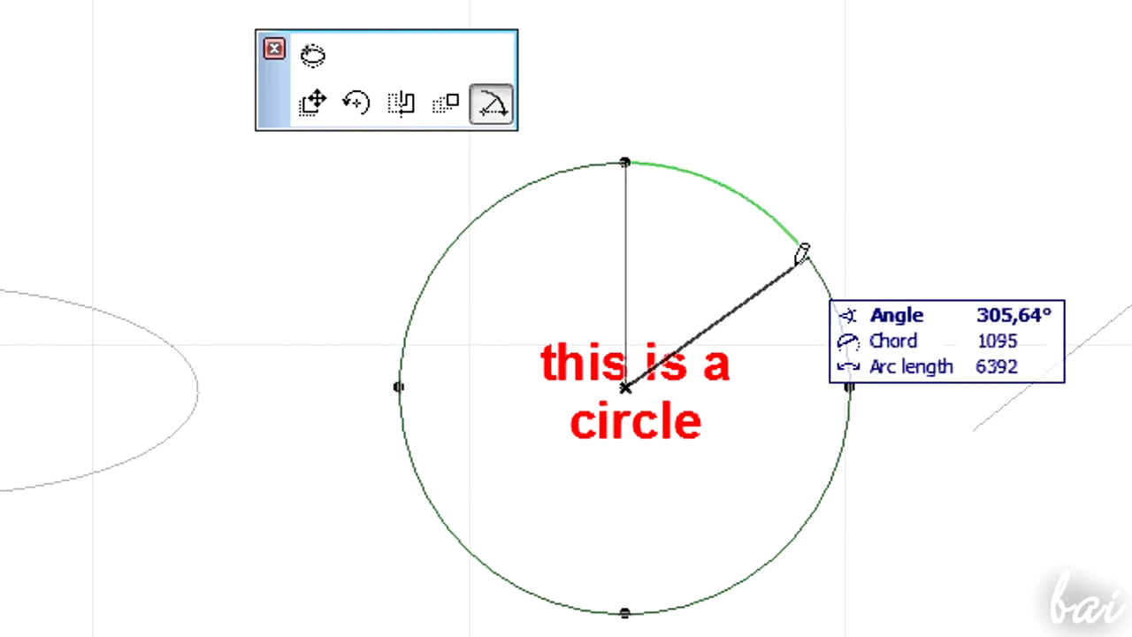
pyautogui.click(805, 256)
pyautogui.click(806, 256)
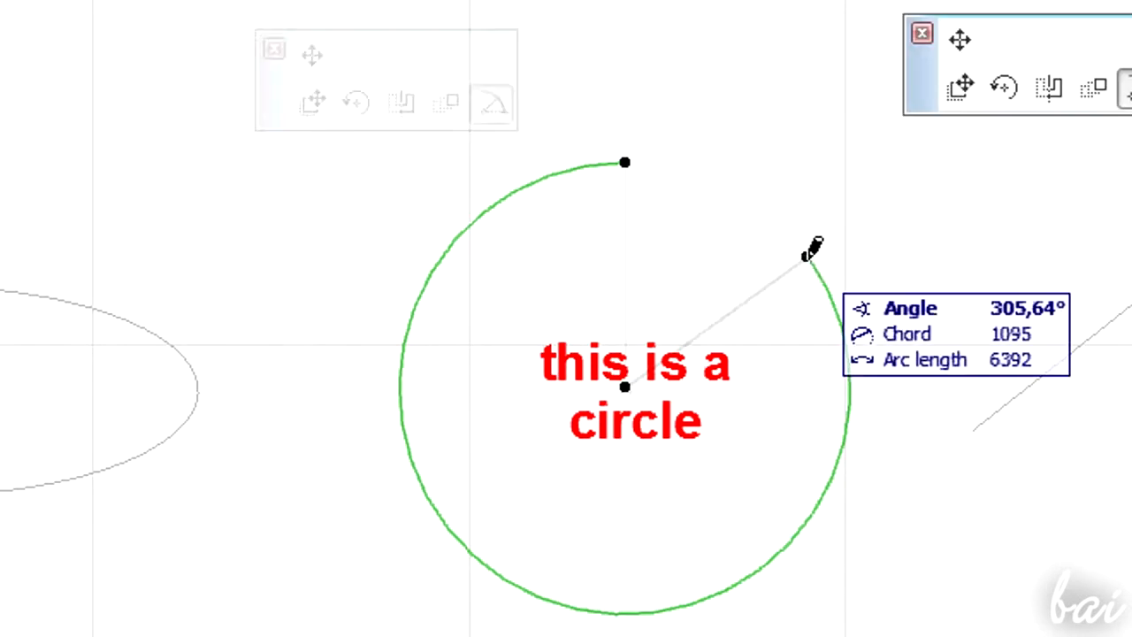
pyautogui.click(771, 558)
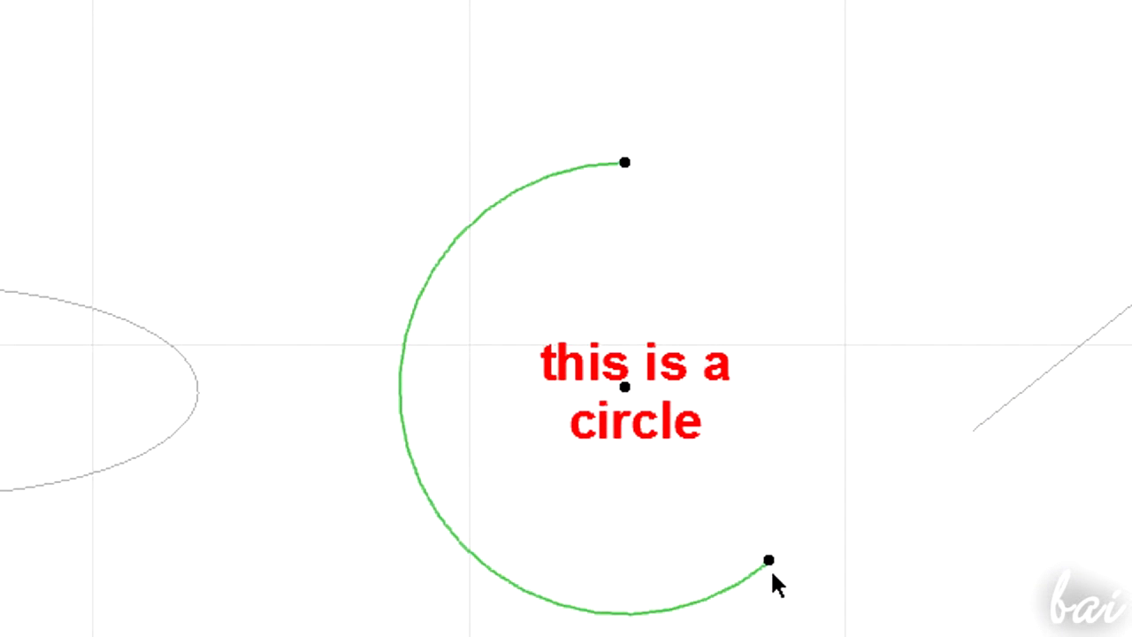
pyautogui.click(770, 558)
pyautogui.click(758, 122)
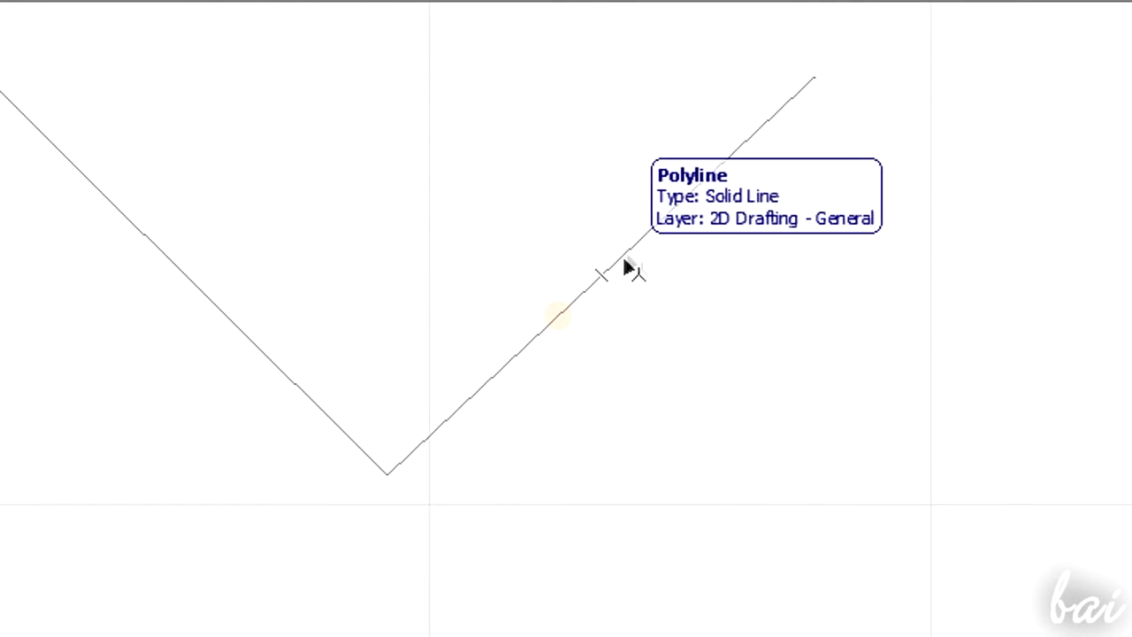
# - Bend the polyline's last segment into an arc using the Curve Edge command
pyautogui.click(638, 249)
pyautogui.click(639, 250)
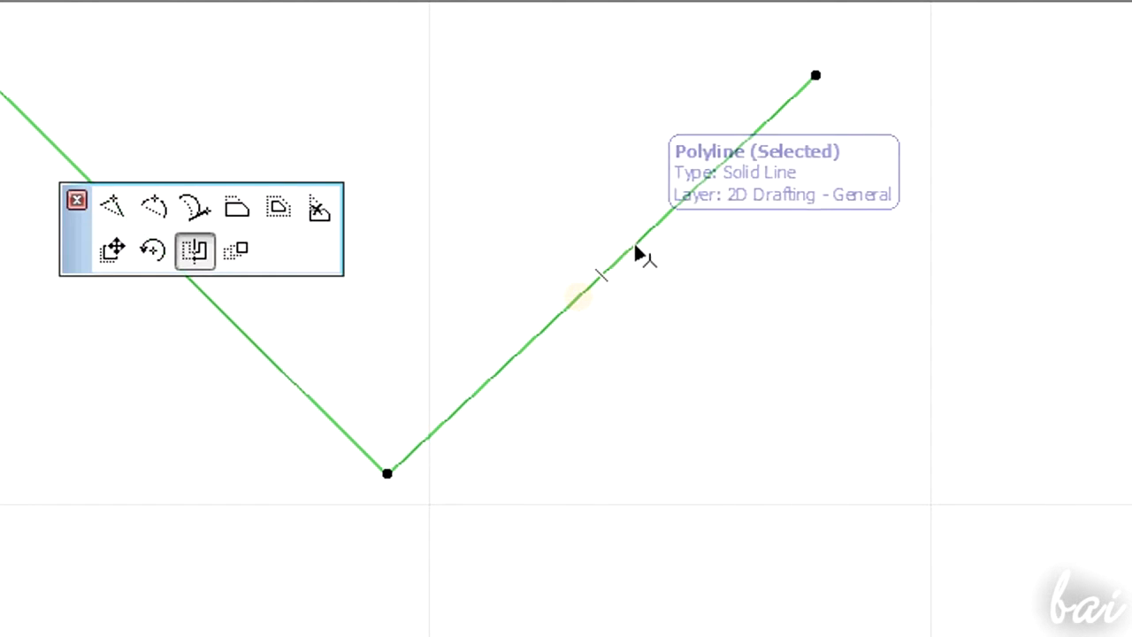
pyautogui.click(111, 221)
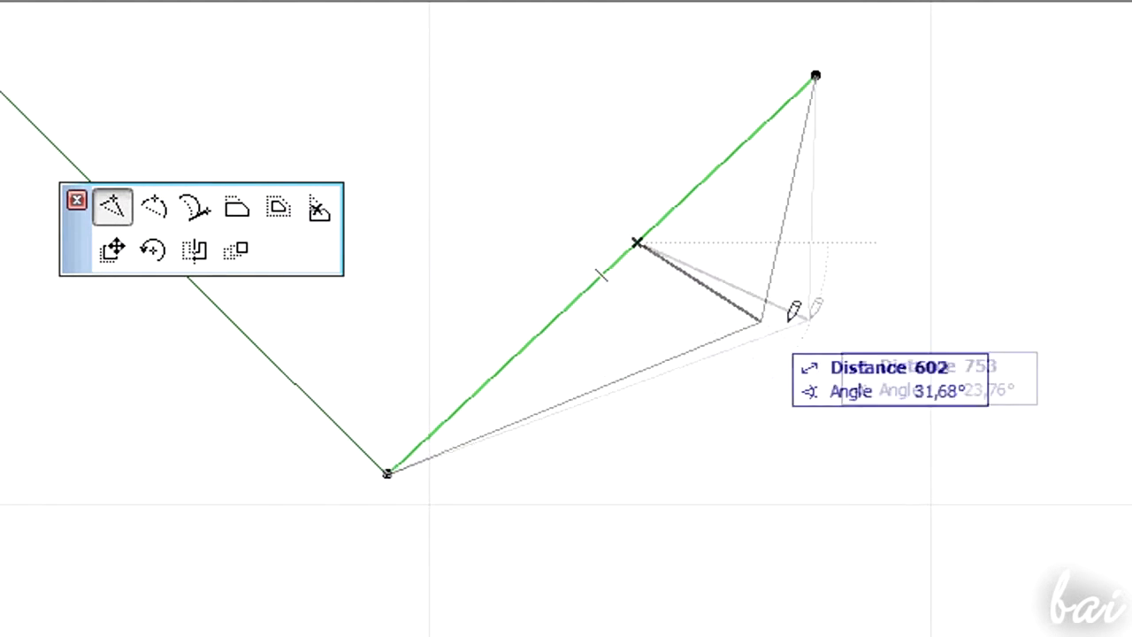
pyautogui.click(797, 348)
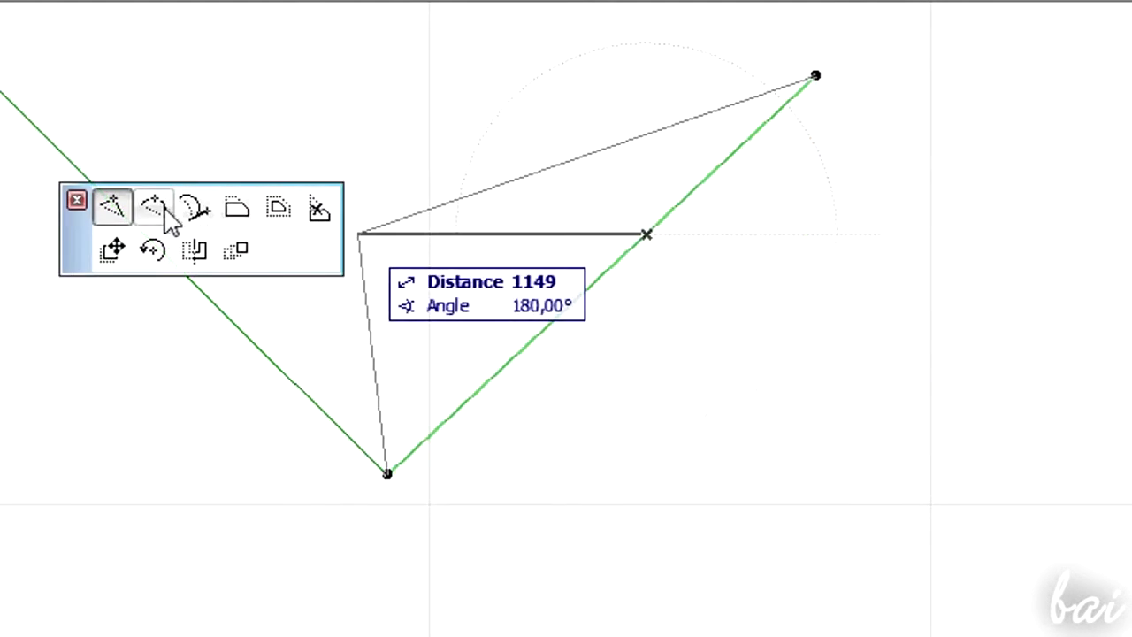
pyautogui.click(167, 219)
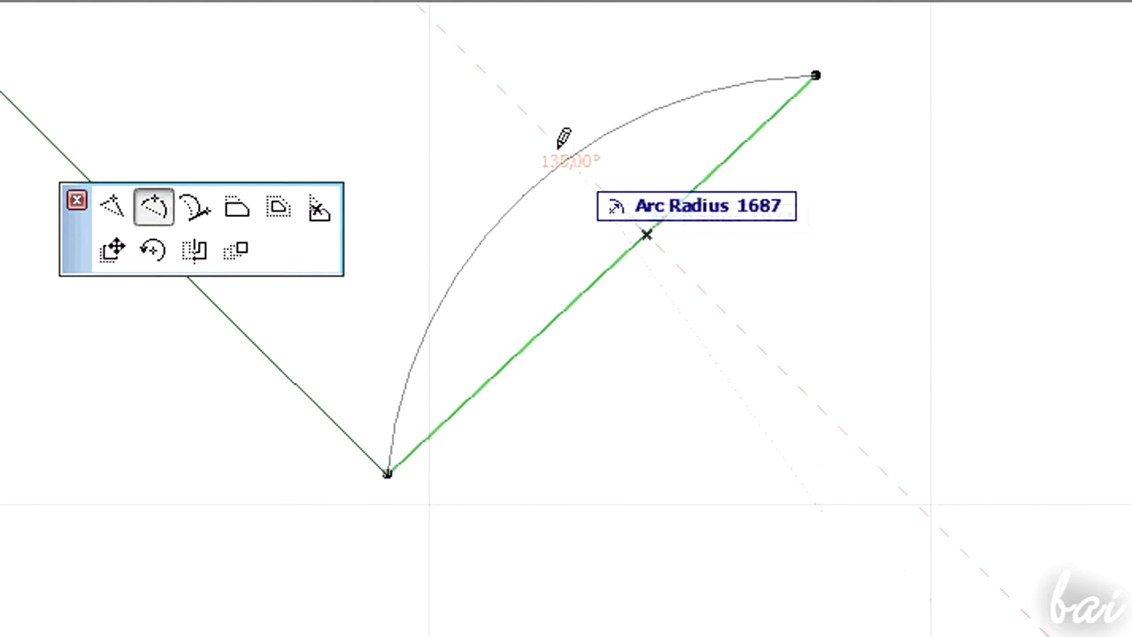
pyautogui.click(728, 299)
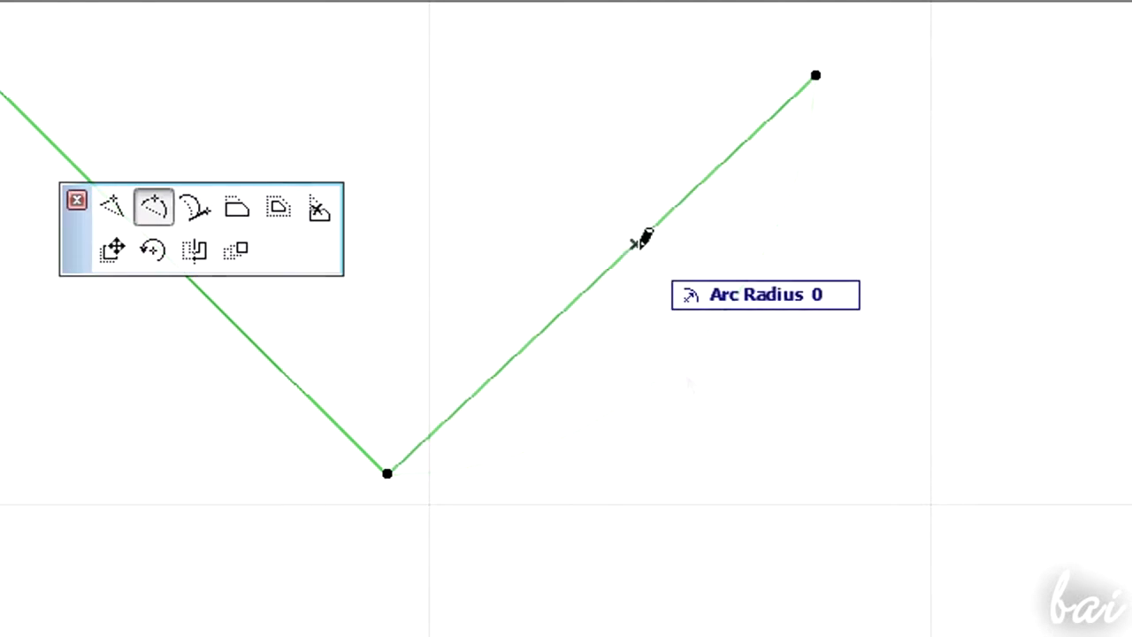
# - Try offsetting all edges of the polyline and offsetting the circle outward
pyautogui.click(195, 210)
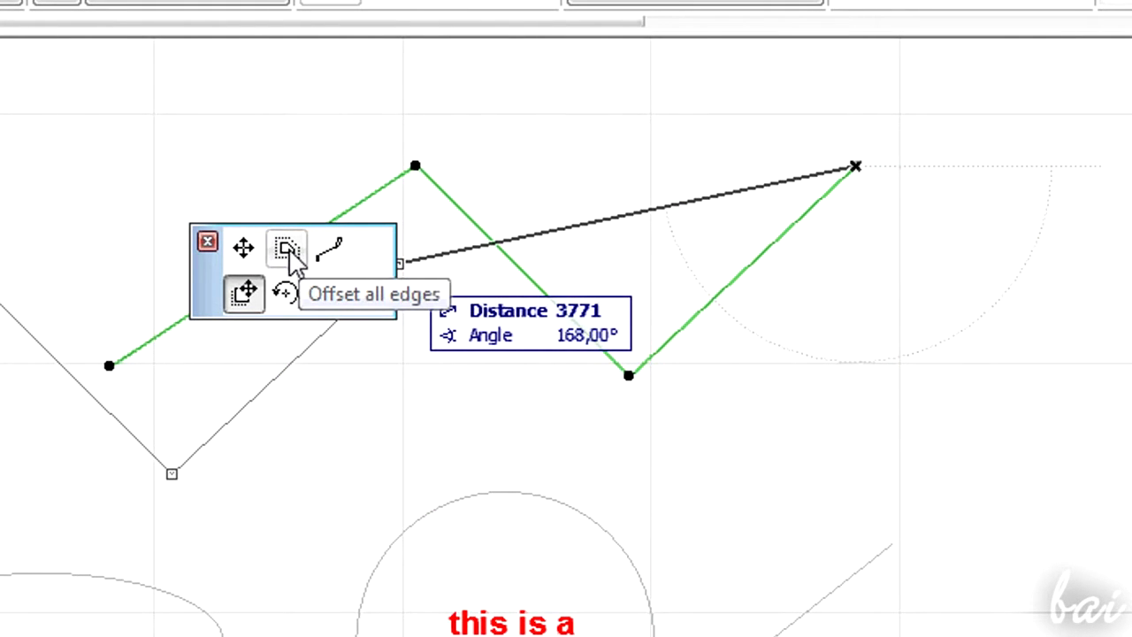
pyautogui.click(289, 249)
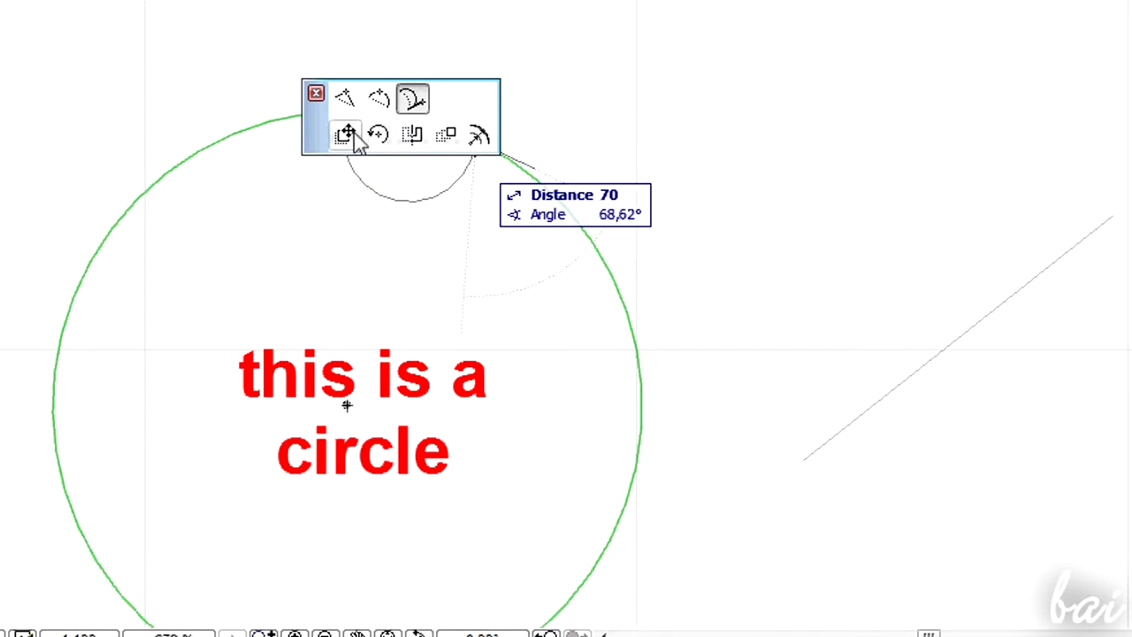
pyautogui.click(482, 142)
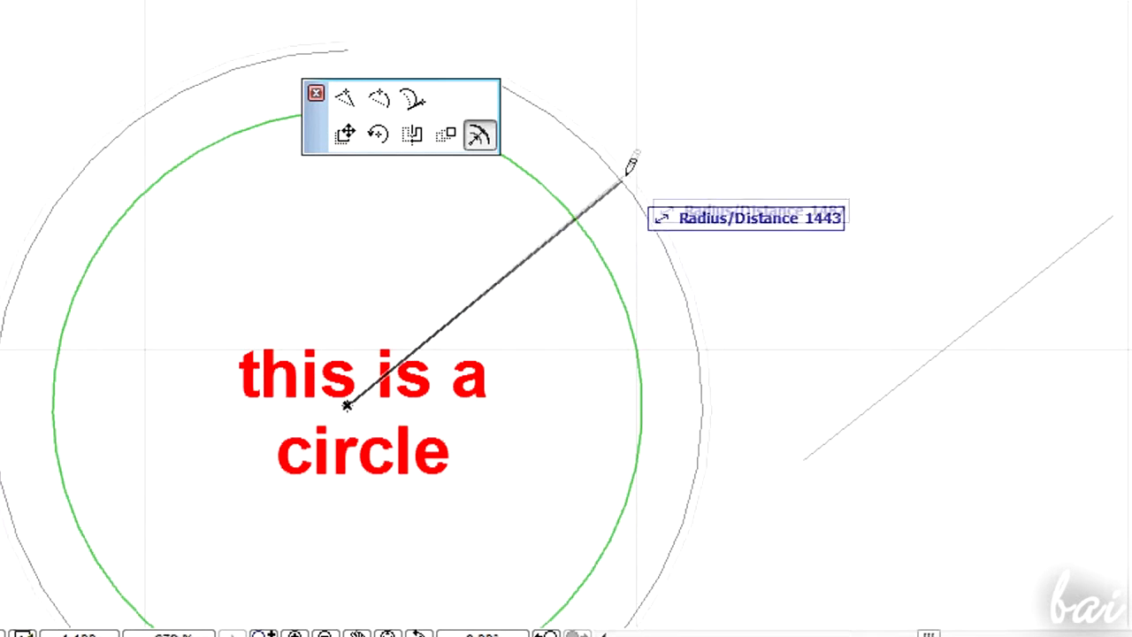
pyautogui.scroll(-2, 636, 172)
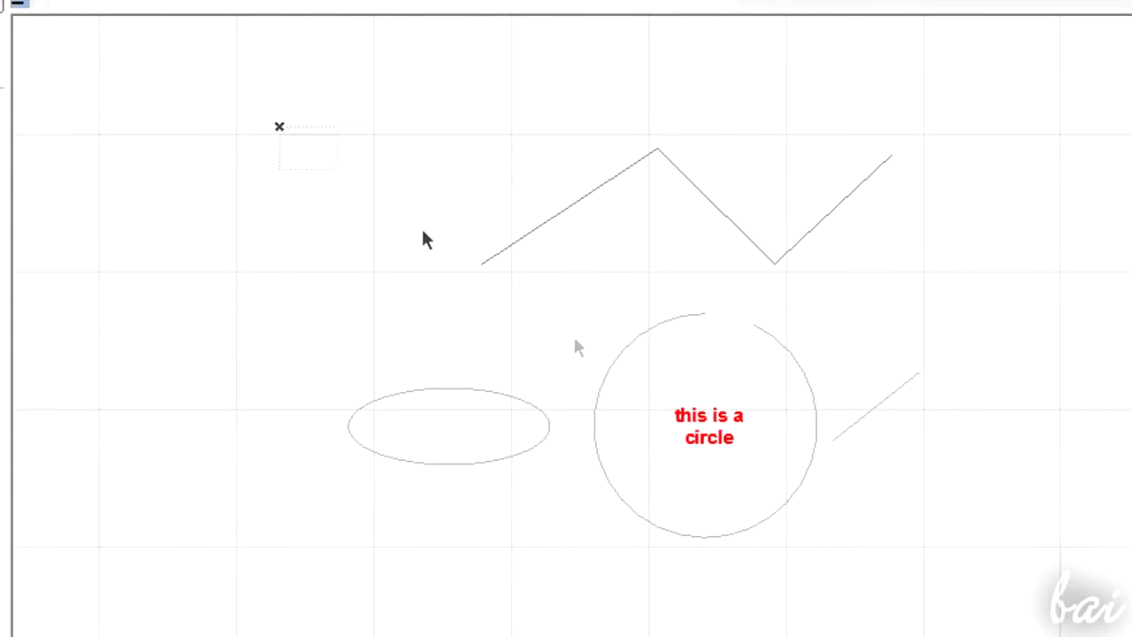
# - Select all drawing elements and drag a copy of them from the polyline's end node
pyautogui.click(983, 548)
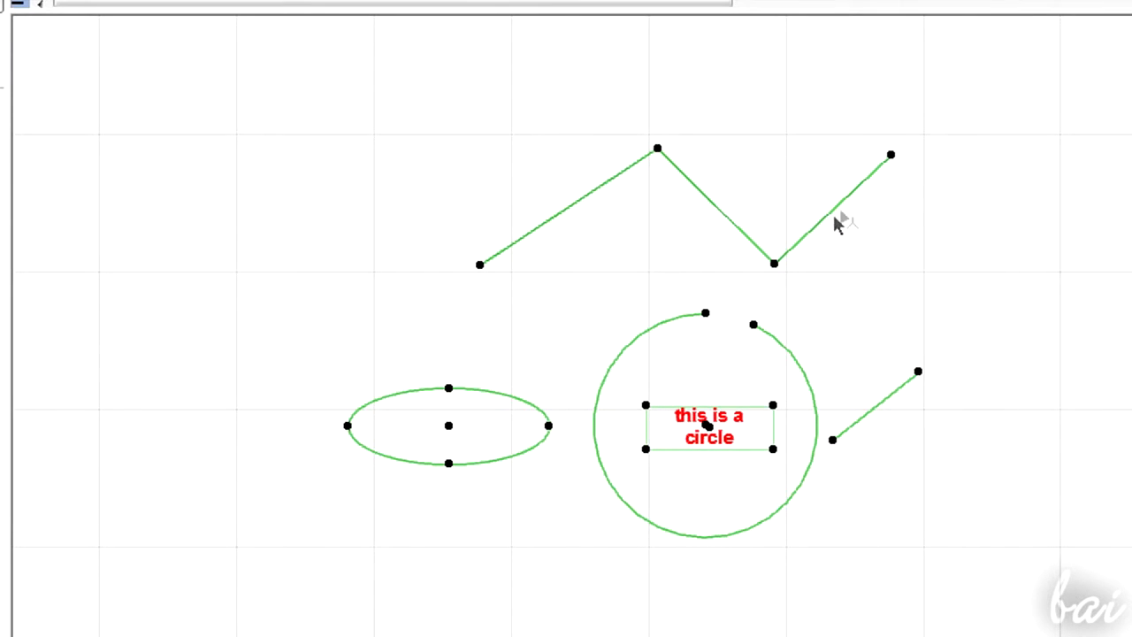
pyautogui.click(891, 158)
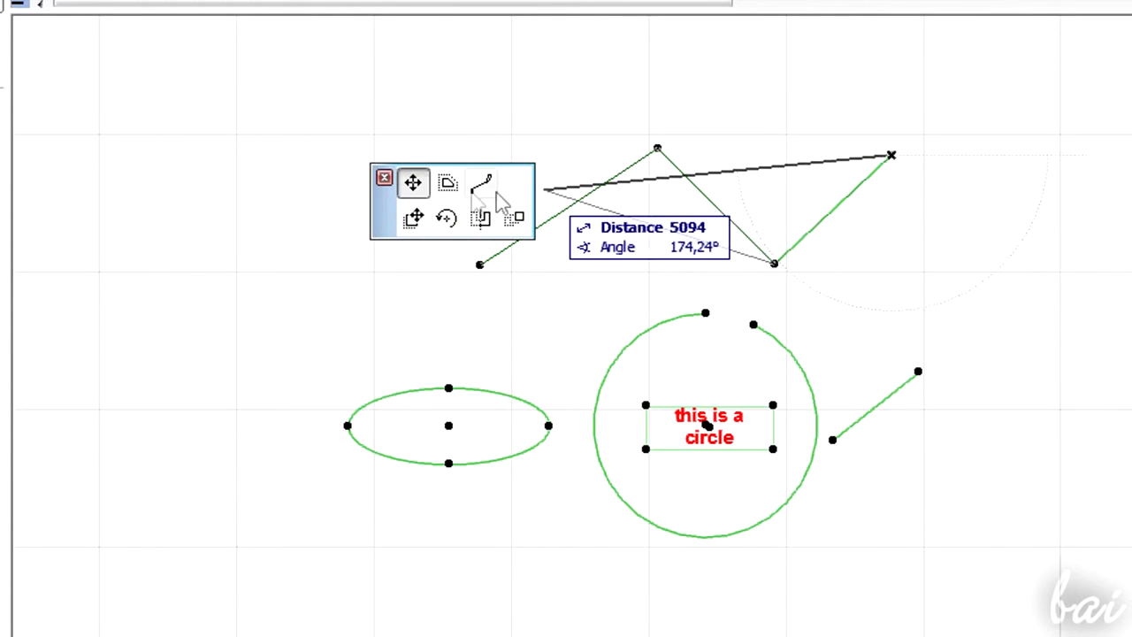
pyautogui.click(413, 219)
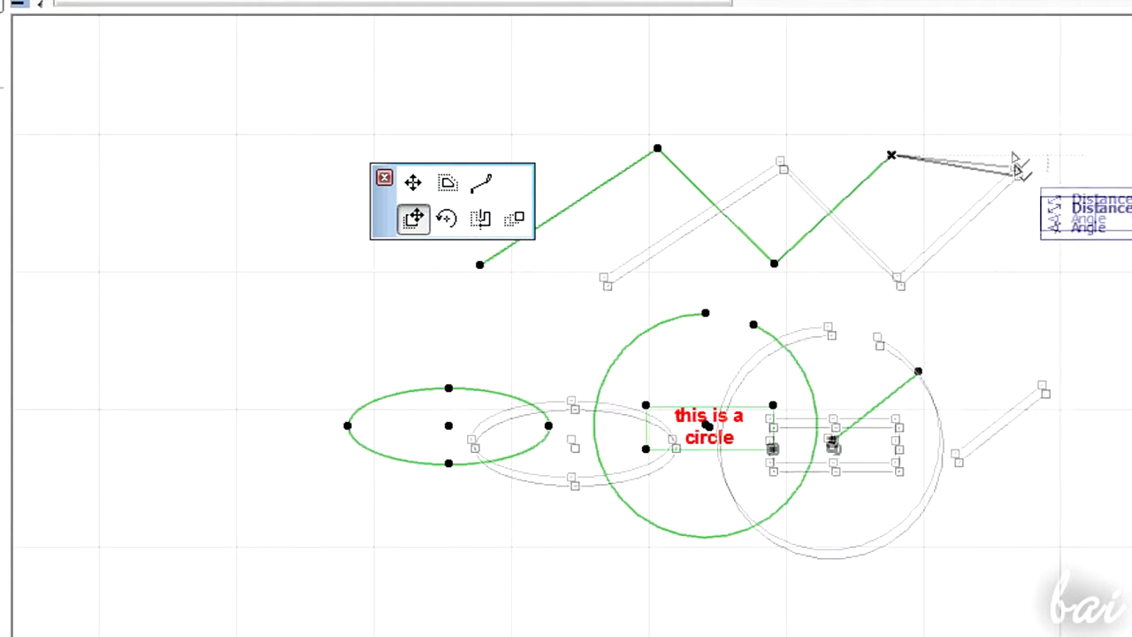
pyautogui.click(845, 151)
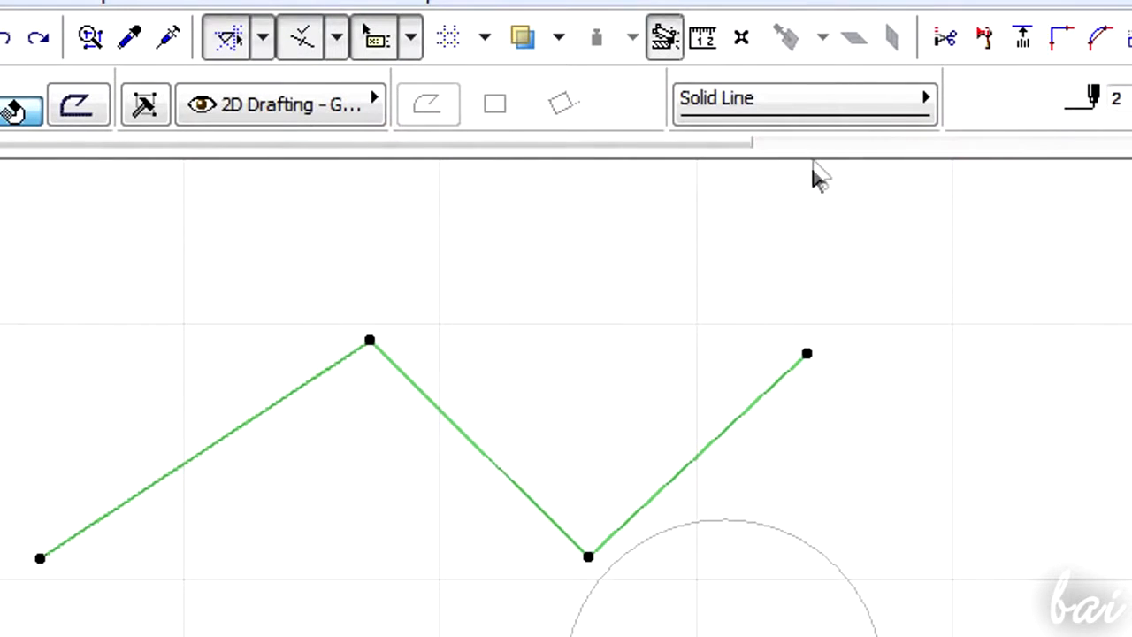
# - Split the polyline at a point on its middle segment with the Split command
pyautogui.click(948, 38)
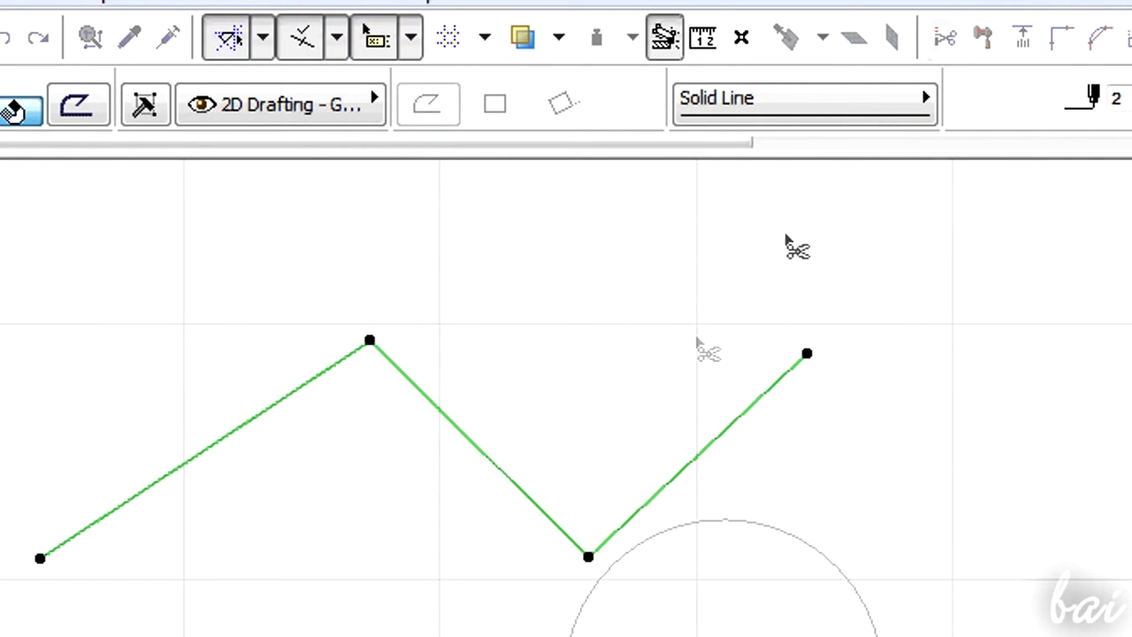
pyautogui.click(715, 449)
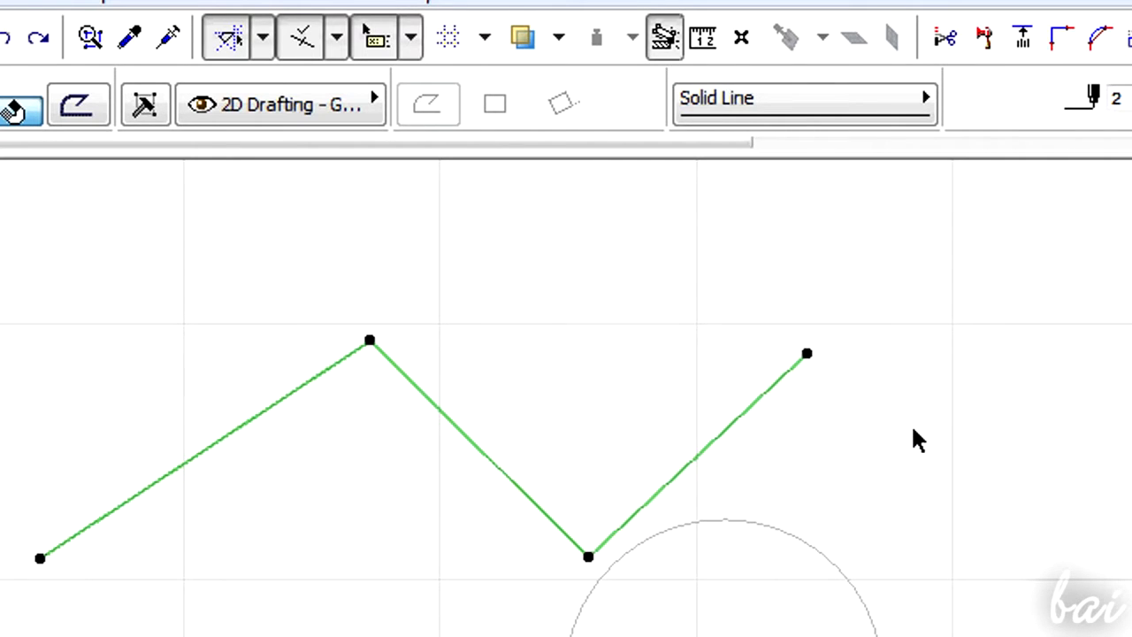
pyautogui.click(984, 37)
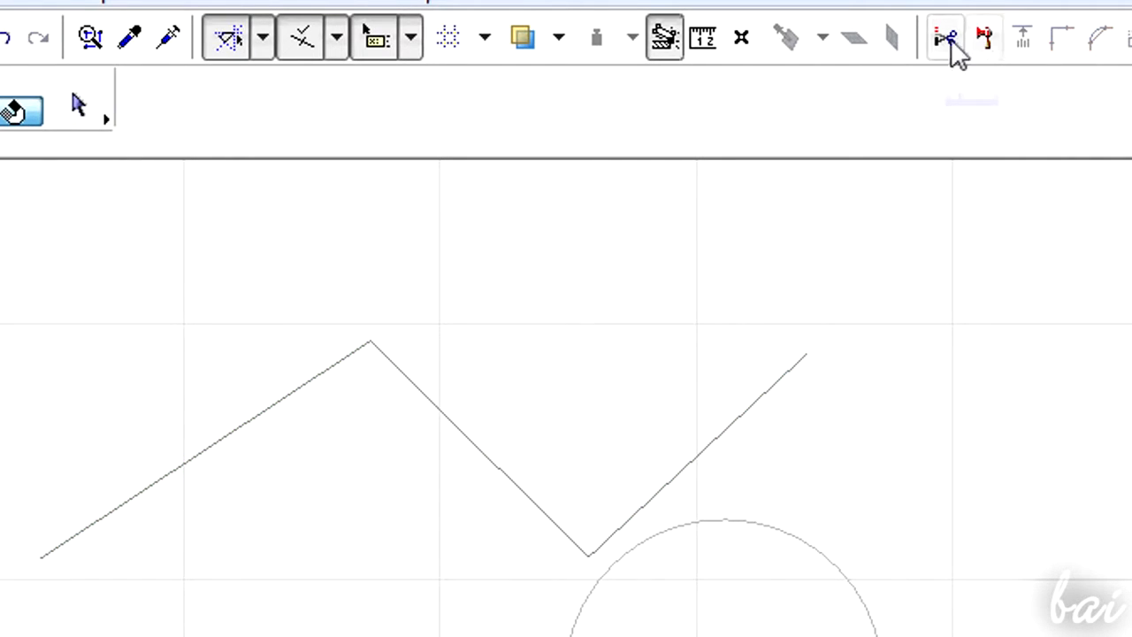
pyautogui.click(949, 45)
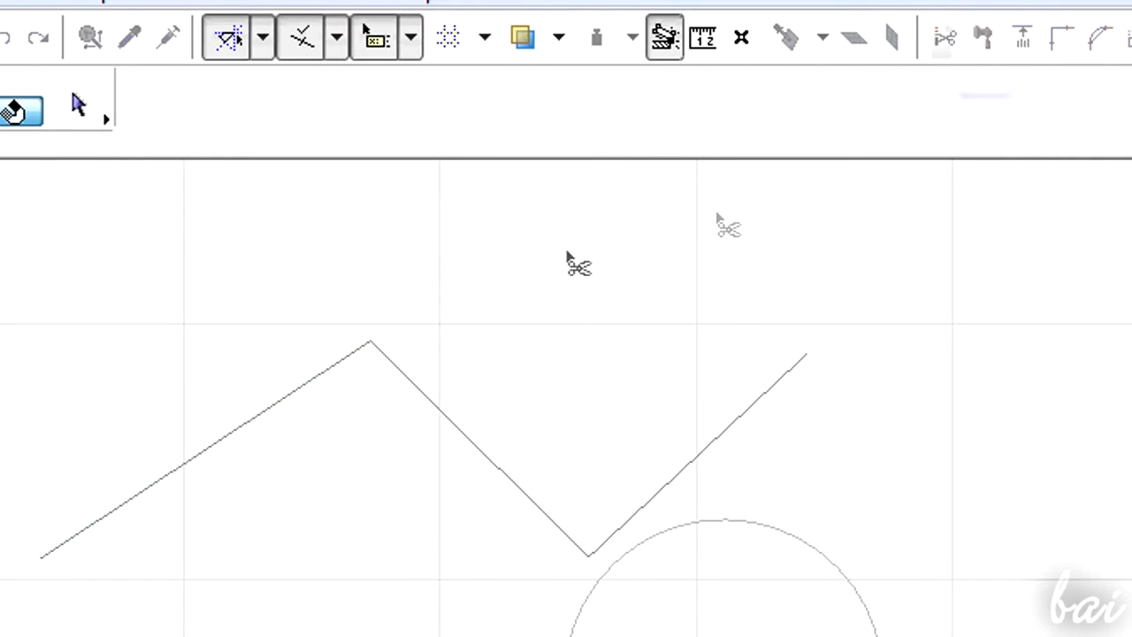
pyautogui.click(461, 435)
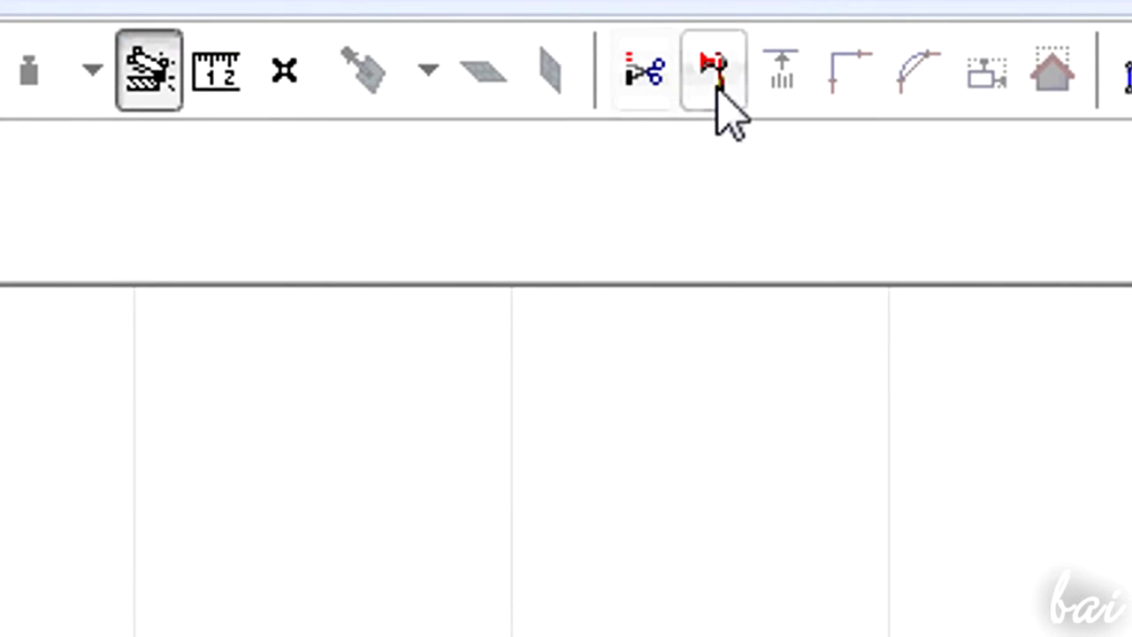
# - Split the three circles along a line drawn across them, then drag the selected parts from the upper circle's centre
pyautogui.click(717, 89)
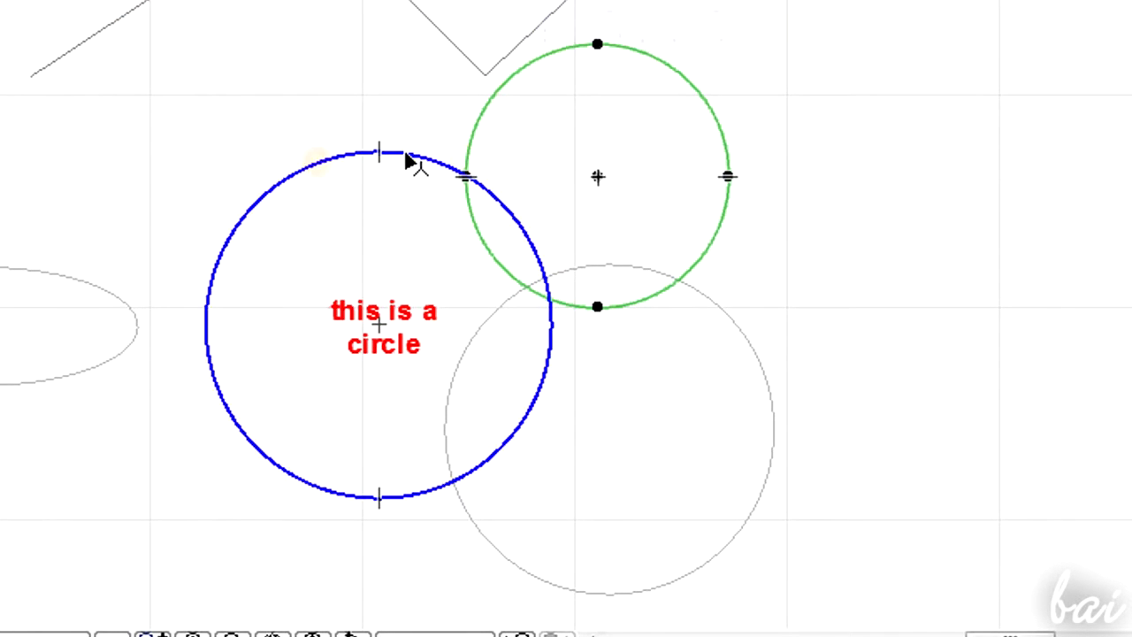
pyautogui.click(676, 278)
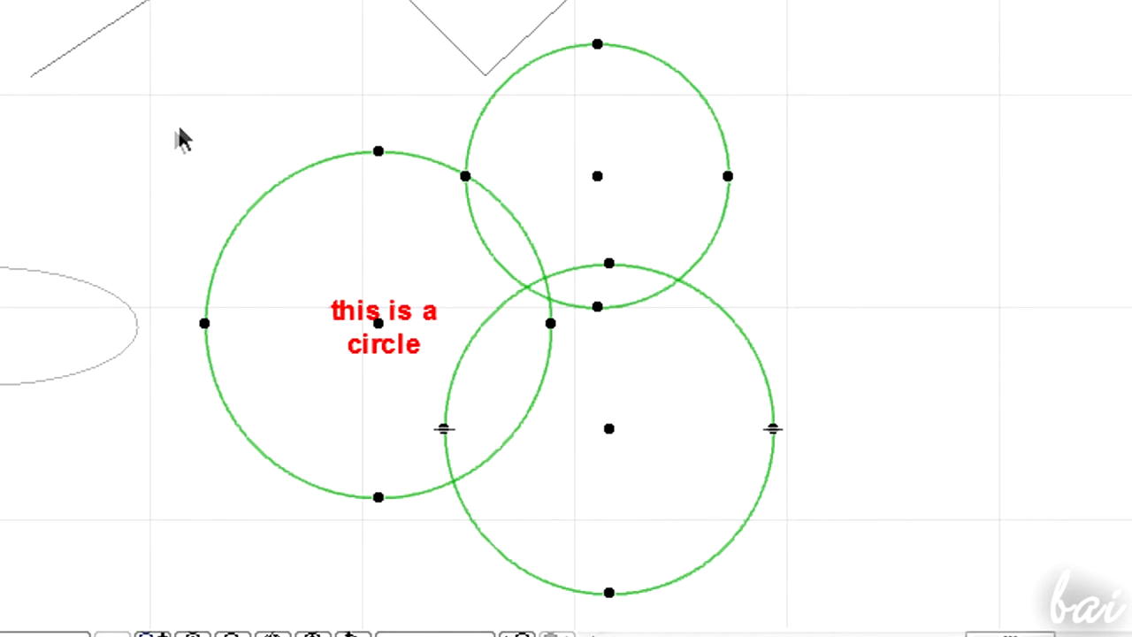
pyautogui.click(160, 147)
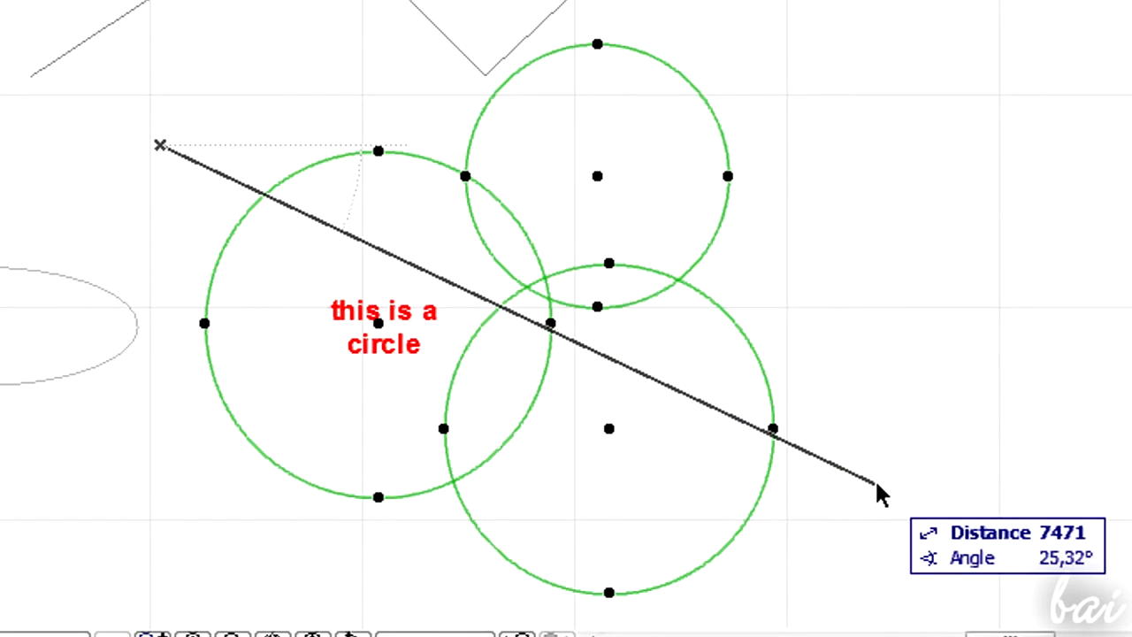
pyautogui.click(875, 478)
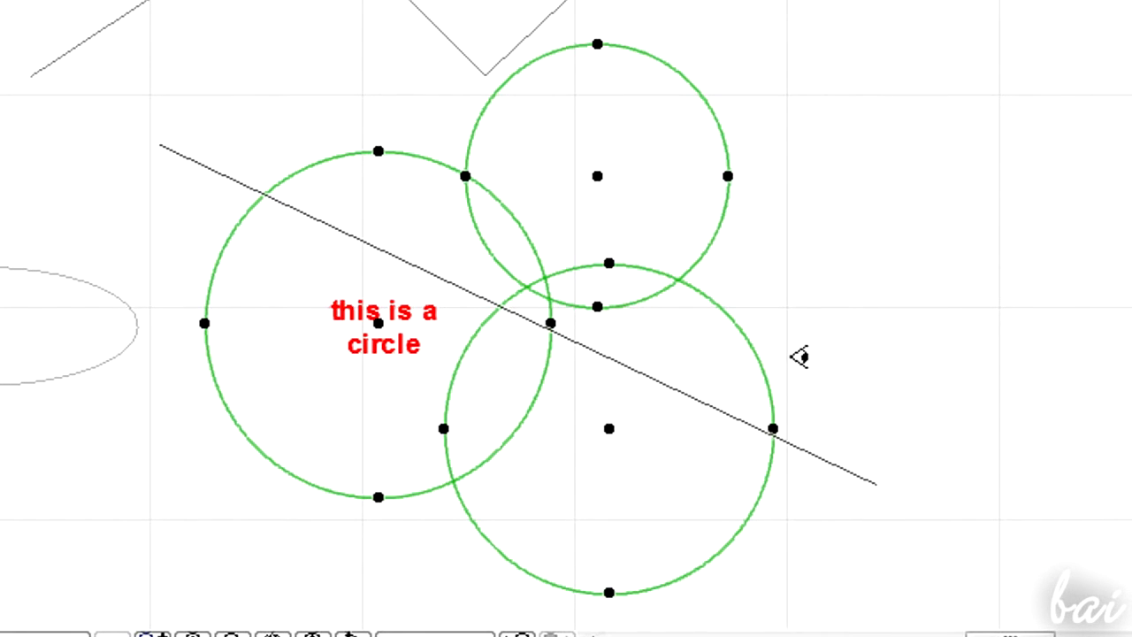
pyautogui.click(745, 303)
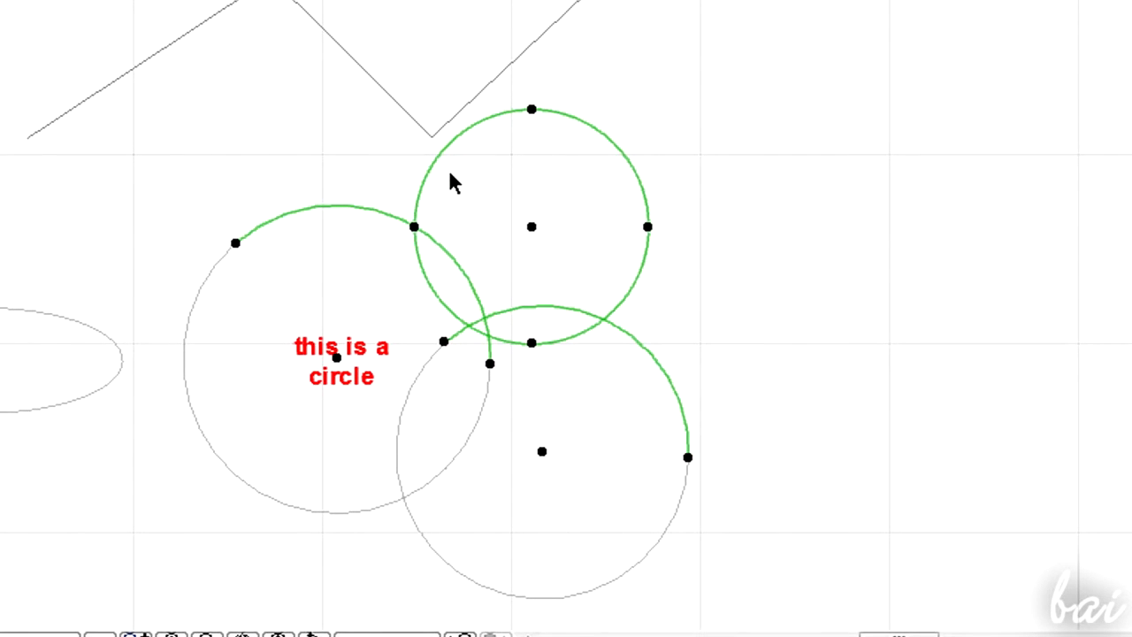
pyautogui.click(530, 228)
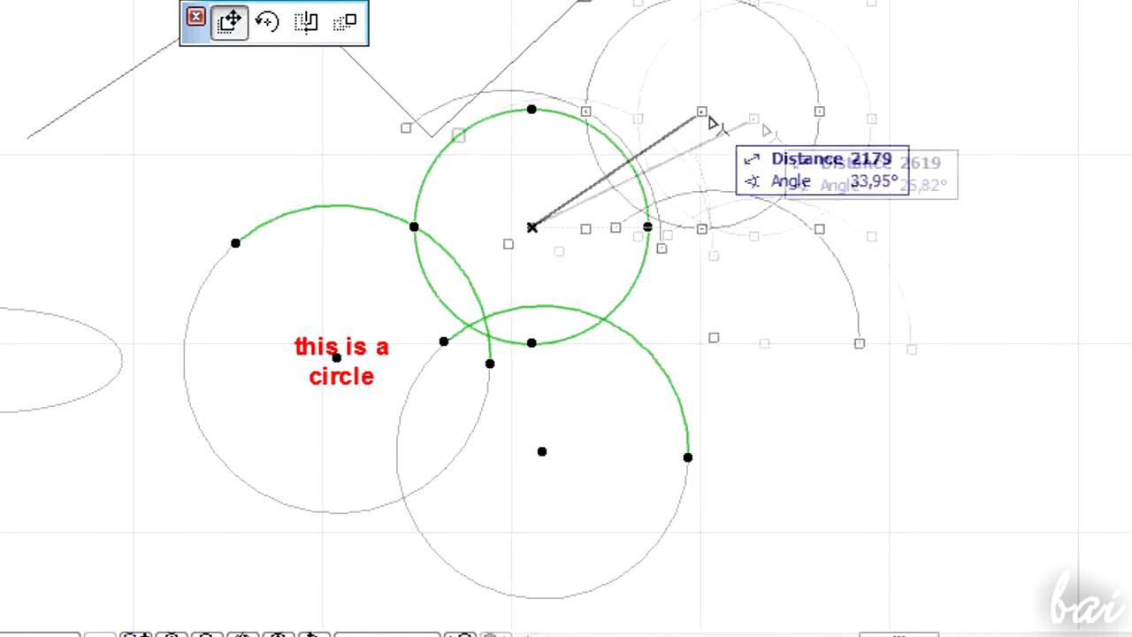
pyautogui.click(775, 150)
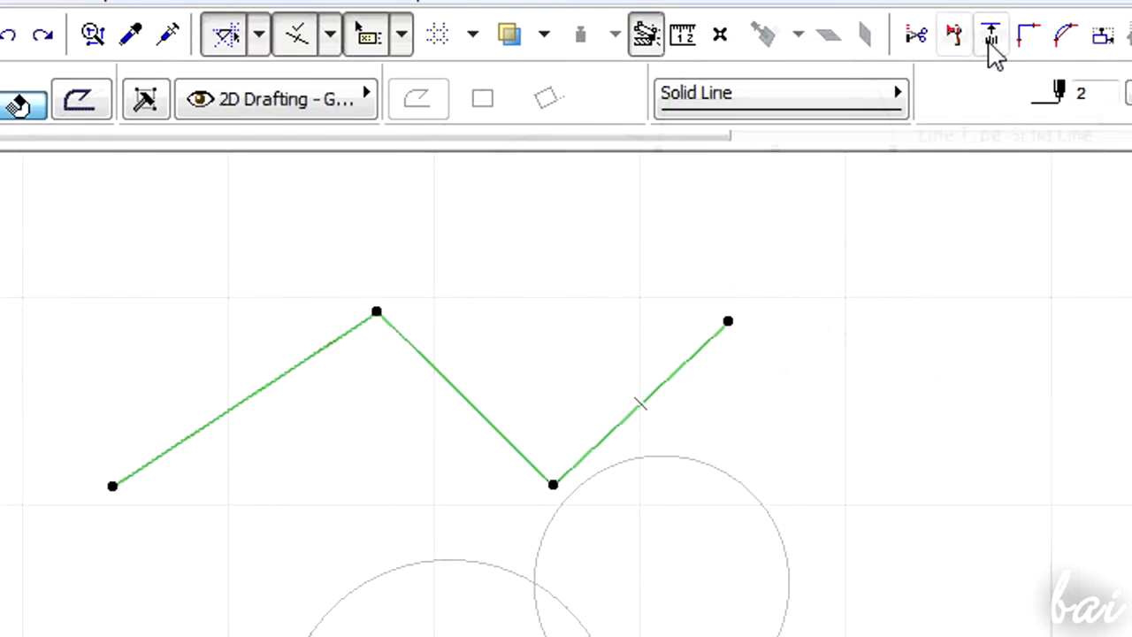
# - Try adjusting the polyline's end node with the Adjust command
pyautogui.click(991, 44)
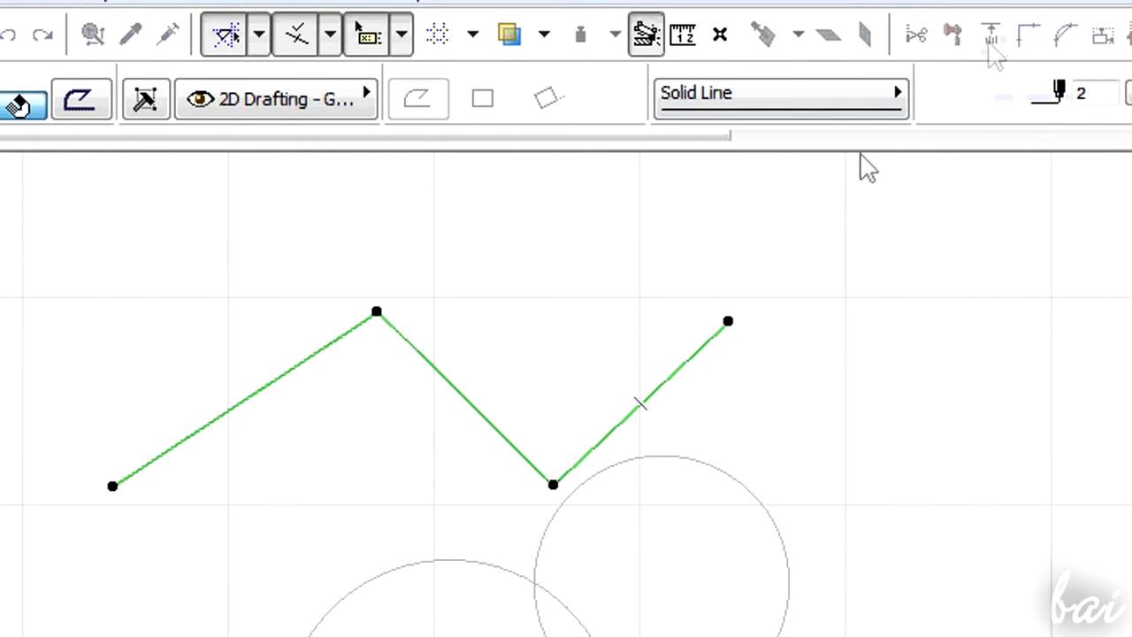
pyautogui.click(728, 323)
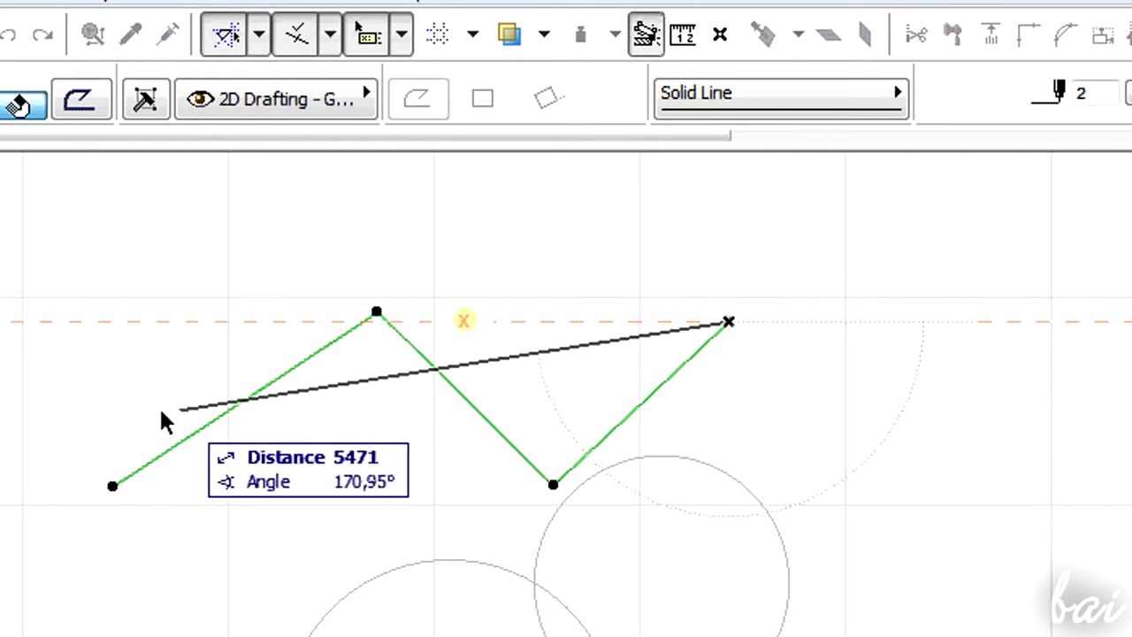
pyautogui.click(18, 439)
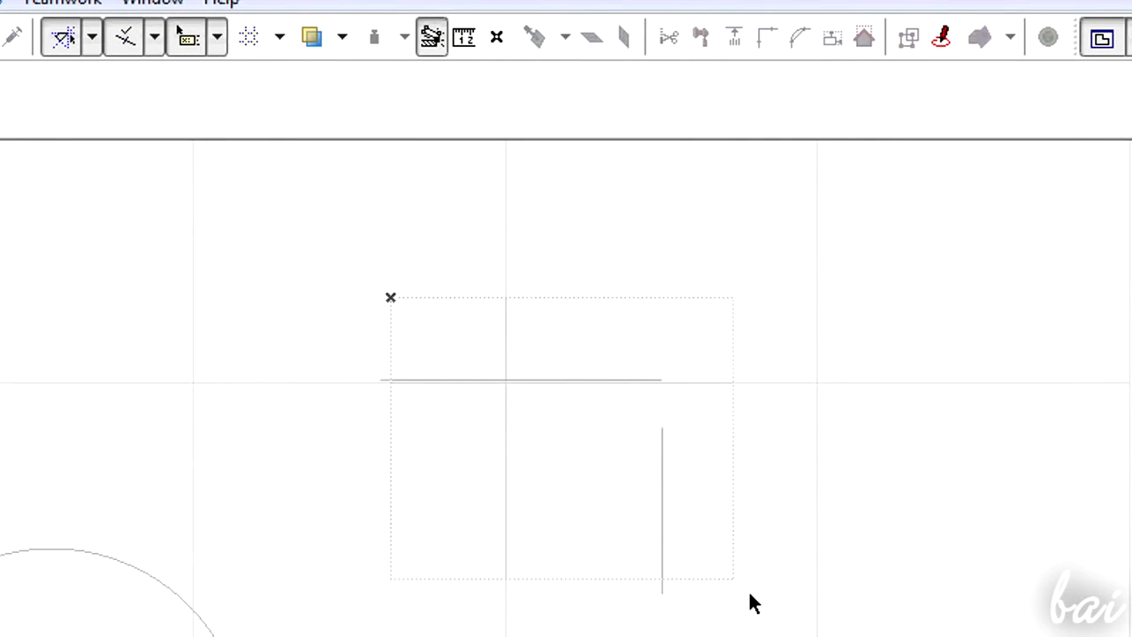
# - Select the horizontal and vertical lines and join them at their corner with Intersect
pyautogui.moveTo(390, 297); pyautogui.dragTo(749, 595)
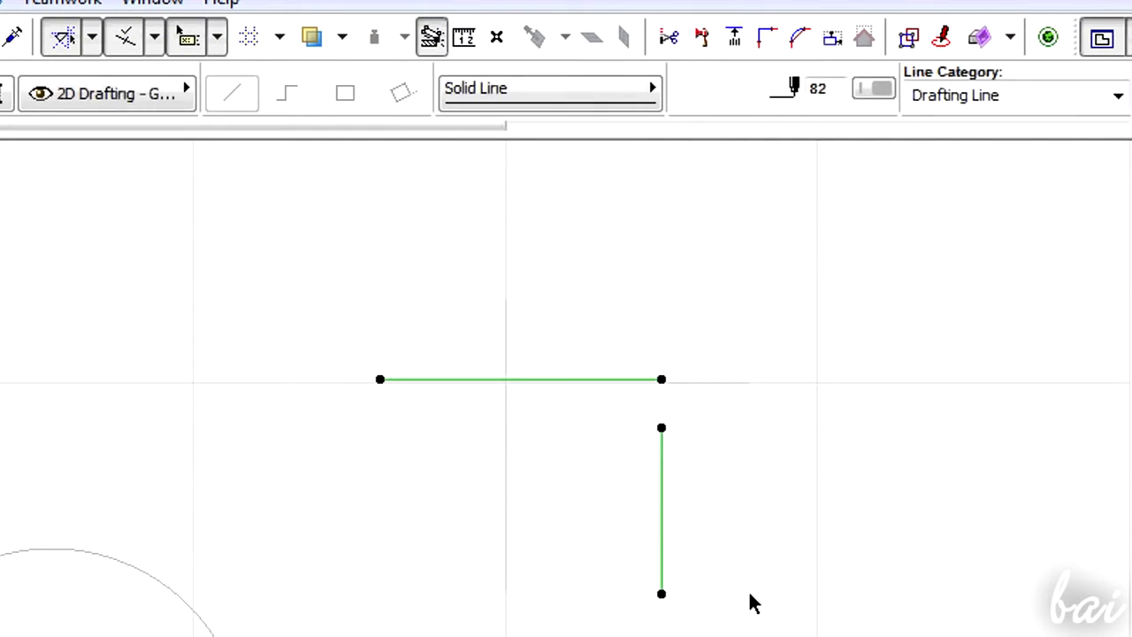
pyautogui.click(767, 49)
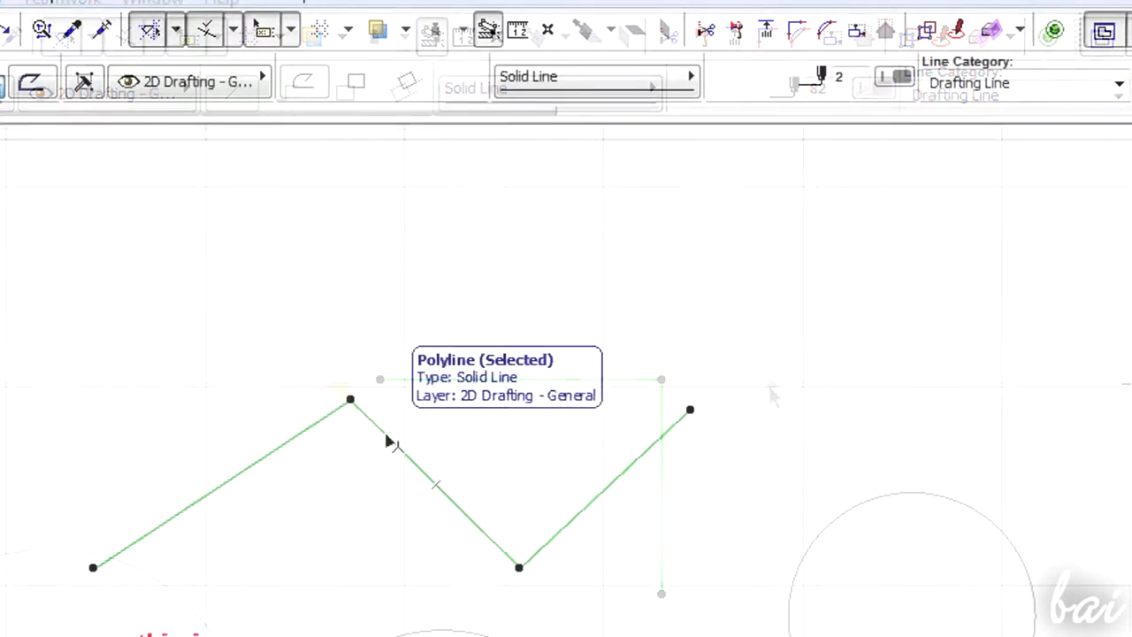
# - Chamfer all the polyline's corners with radius 500 and undo the chamfer
pyautogui.click(829, 32)
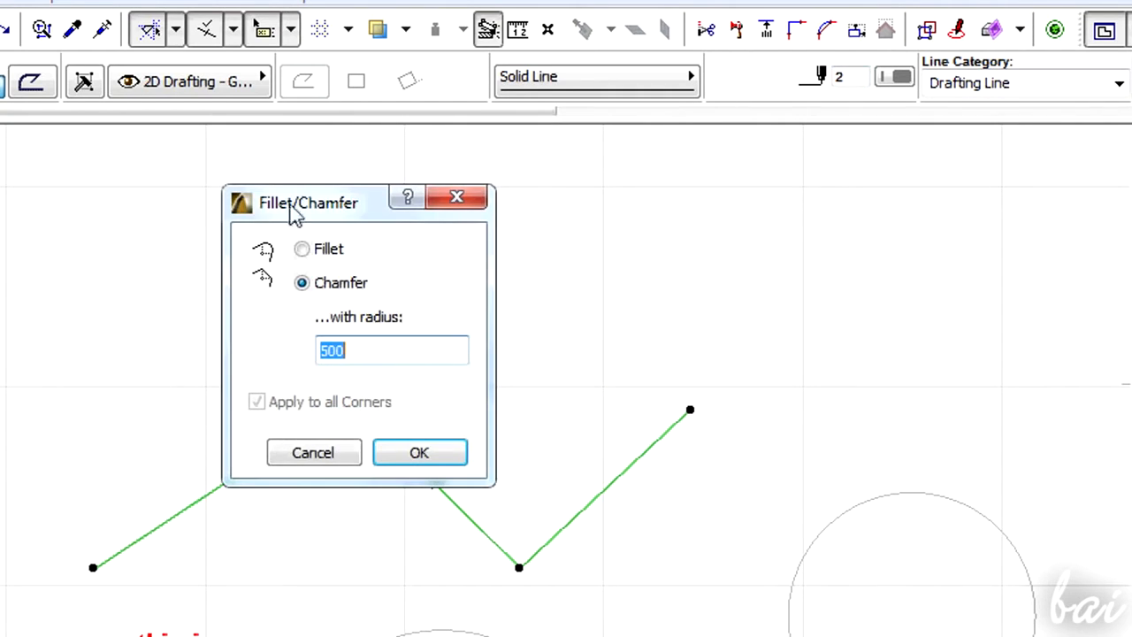
pyautogui.moveTo(270, 219); pyautogui.dragTo(745, 201)
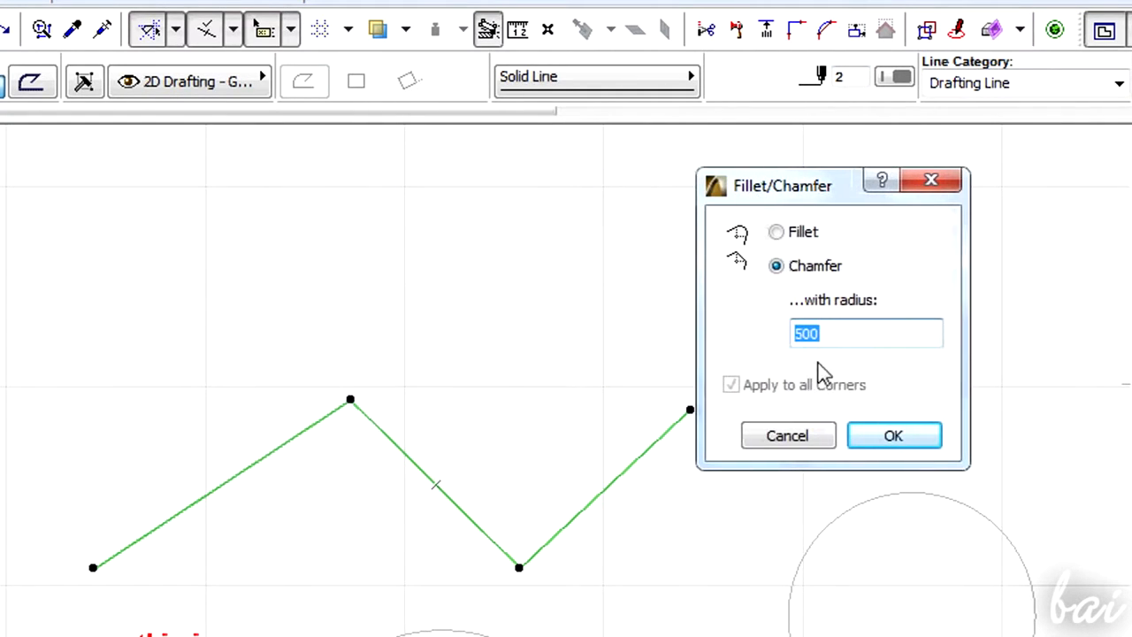
pyautogui.click(894, 436)
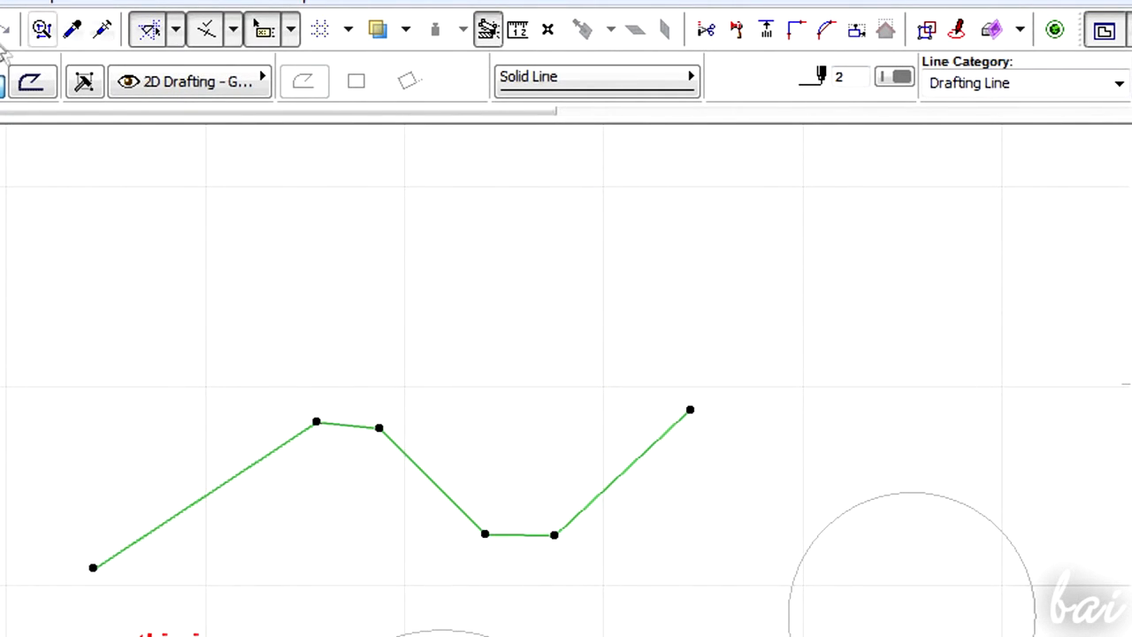
pyautogui.click(5, 36)
# - Fillet all the polyline's corners with radius 500
pyautogui.click(824, 30)
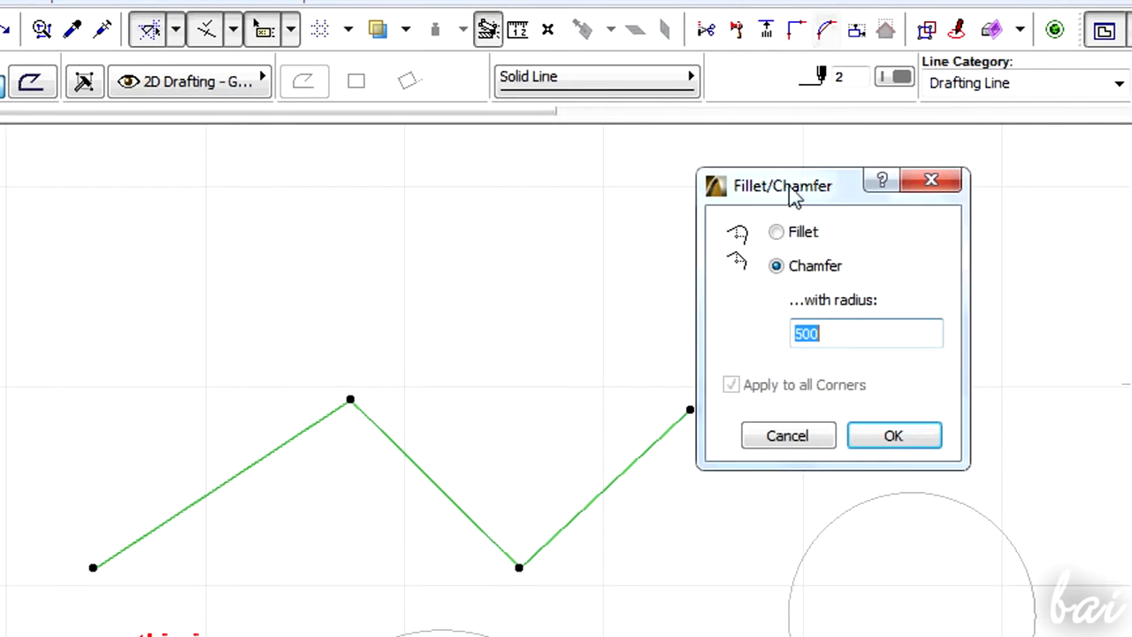
pyautogui.click(777, 232)
pyautogui.click(893, 437)
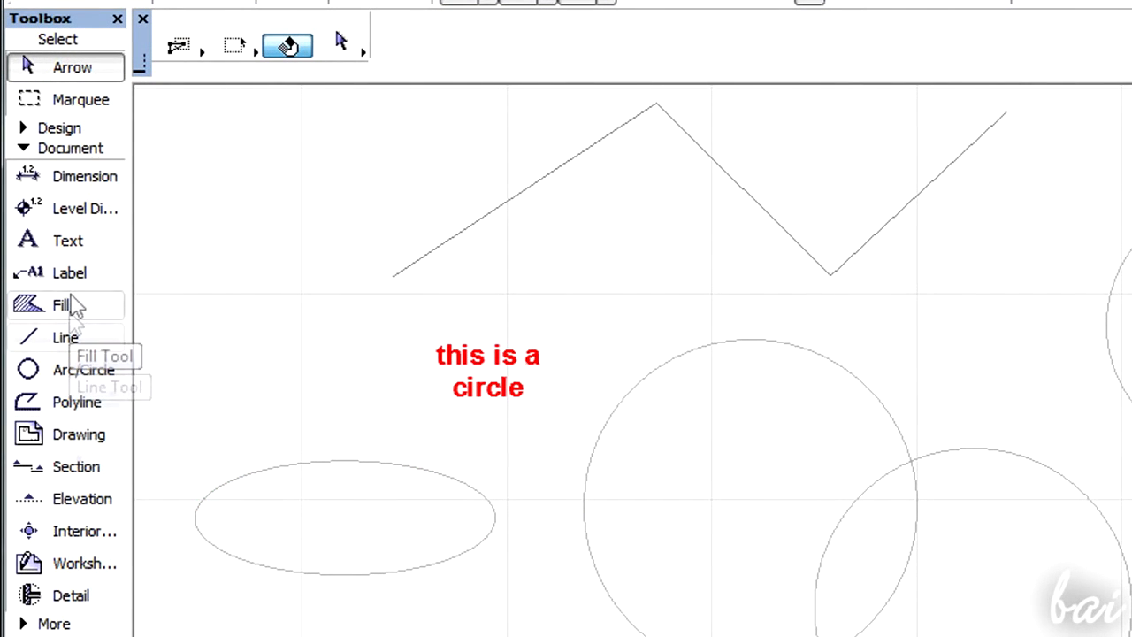
# - Fill the ellipse with the Fill tool's magic wand, then try filling an open area and dismiss the warning
pyautogui.click(75, 306)
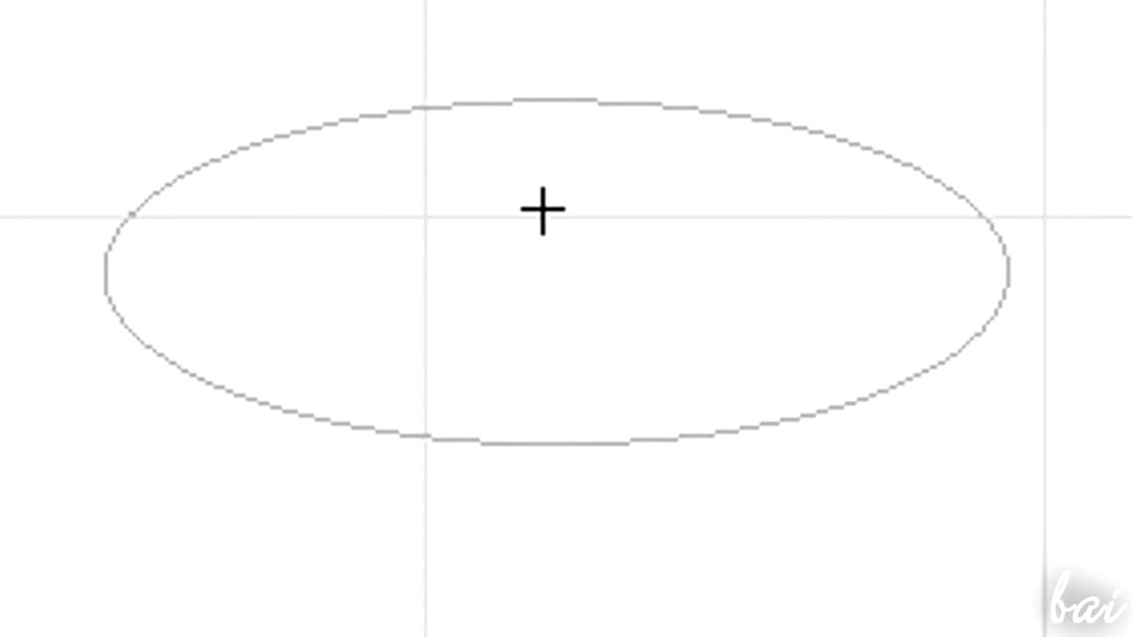
pyautogui.press('w')
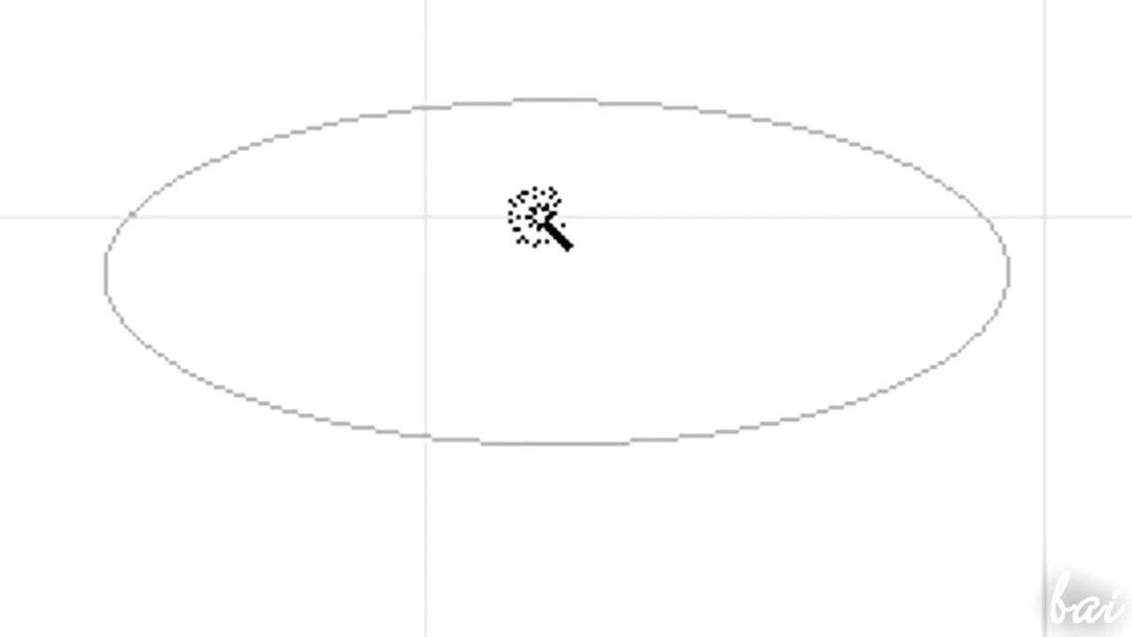
pyautogui.click(581, 283)
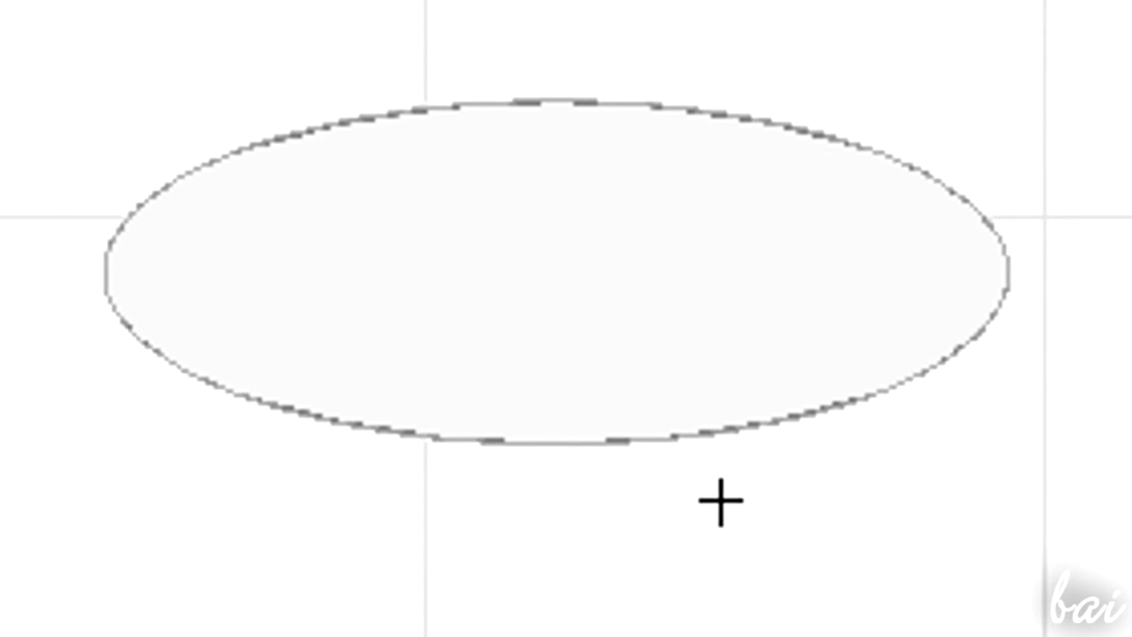
pyautogui.click(858, 207)
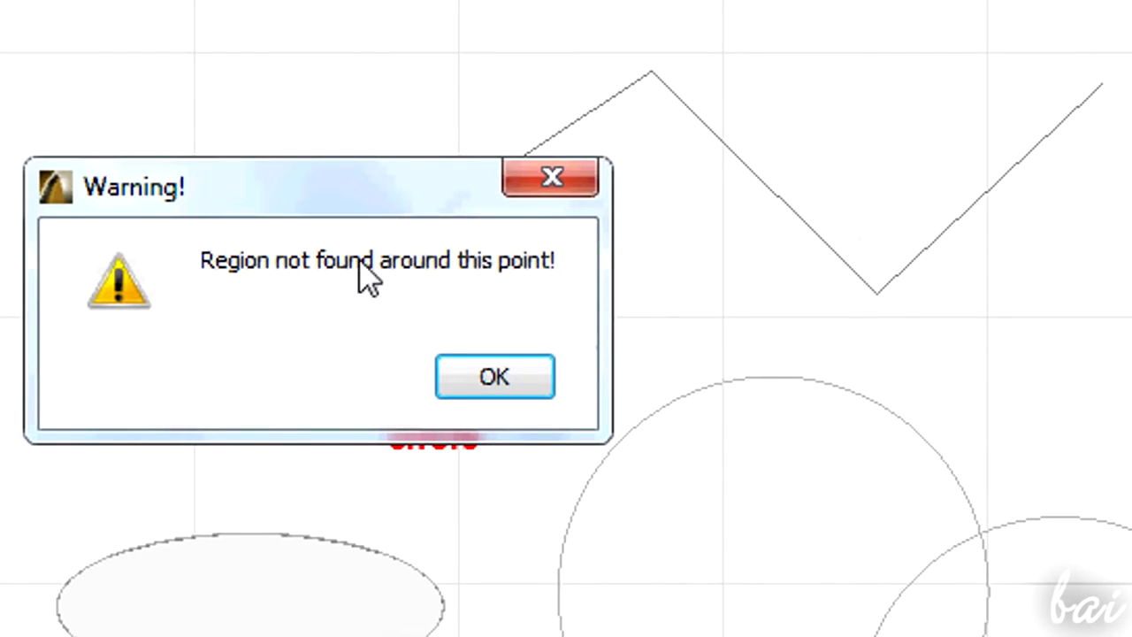
pyautogui.click(506, 375)
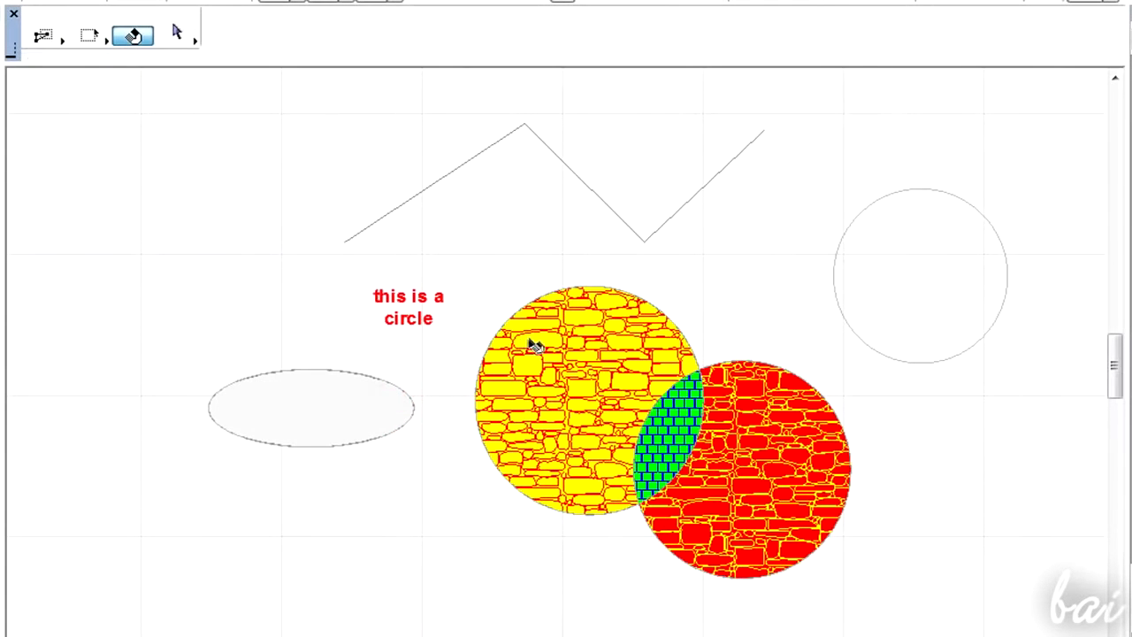
# - Select the Fieldstone fill in the upper circle and set its background pen colour to yellow
pyautogui.click(535, 345)
pyautogui.click(911, 38)
pyautogui.click(632, 98)
pyautogui.click(907, 39)
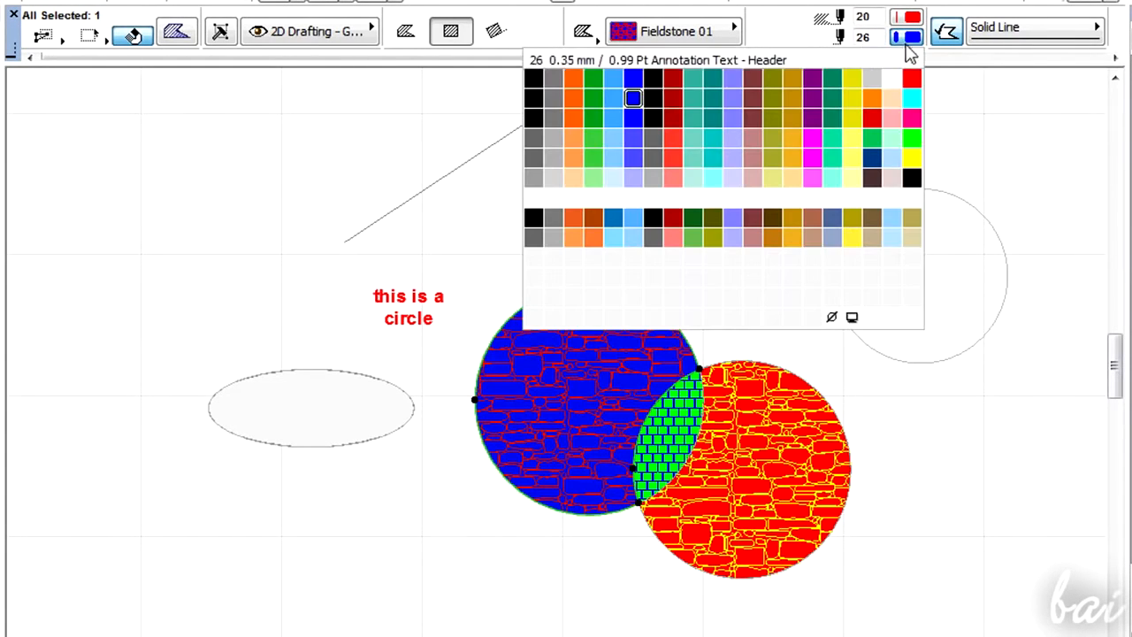
pyautogui.click(909, 159)
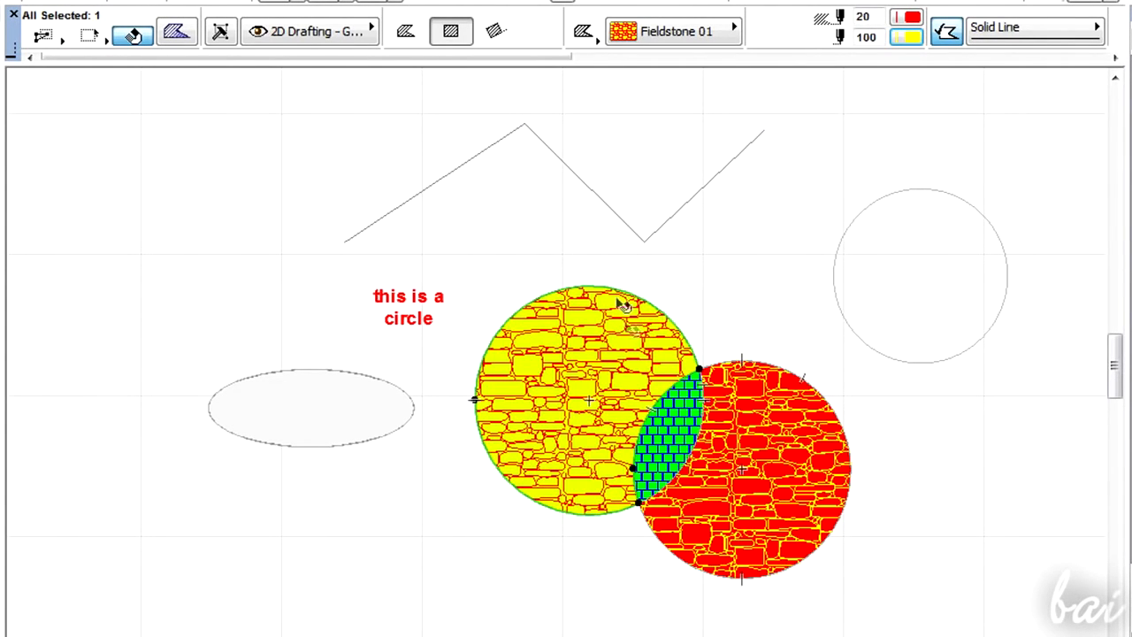
# - Set the selected fill's contour line type to Zigzag and deselect it
pyautogui.click(1038, 42)
pyautogui.click(1118, 55)
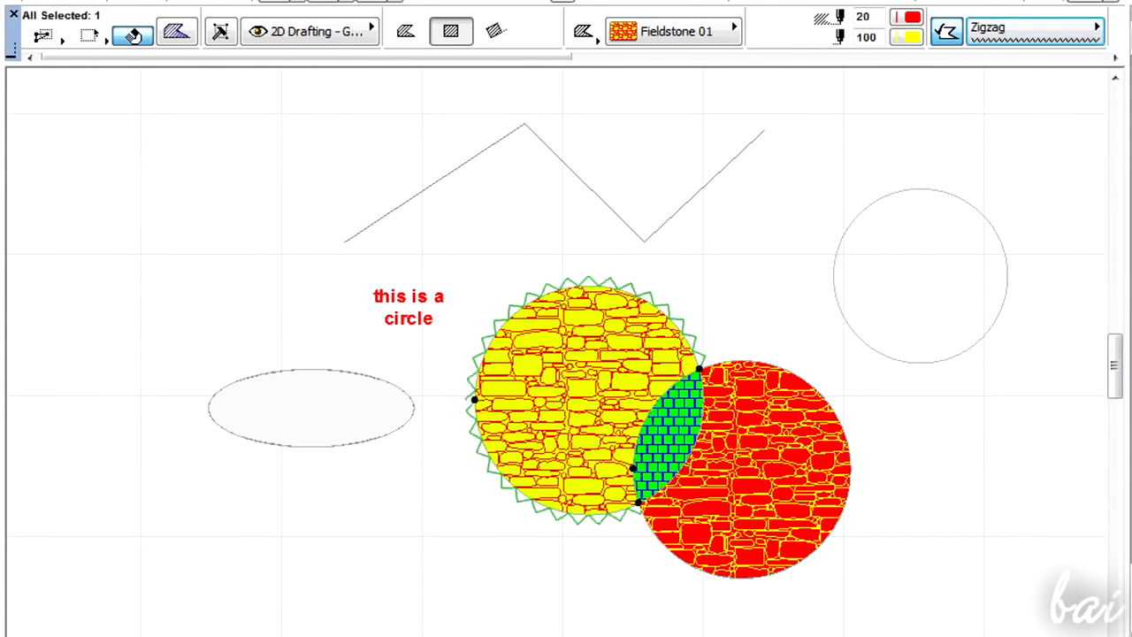
pyautogui.click(743, 282)
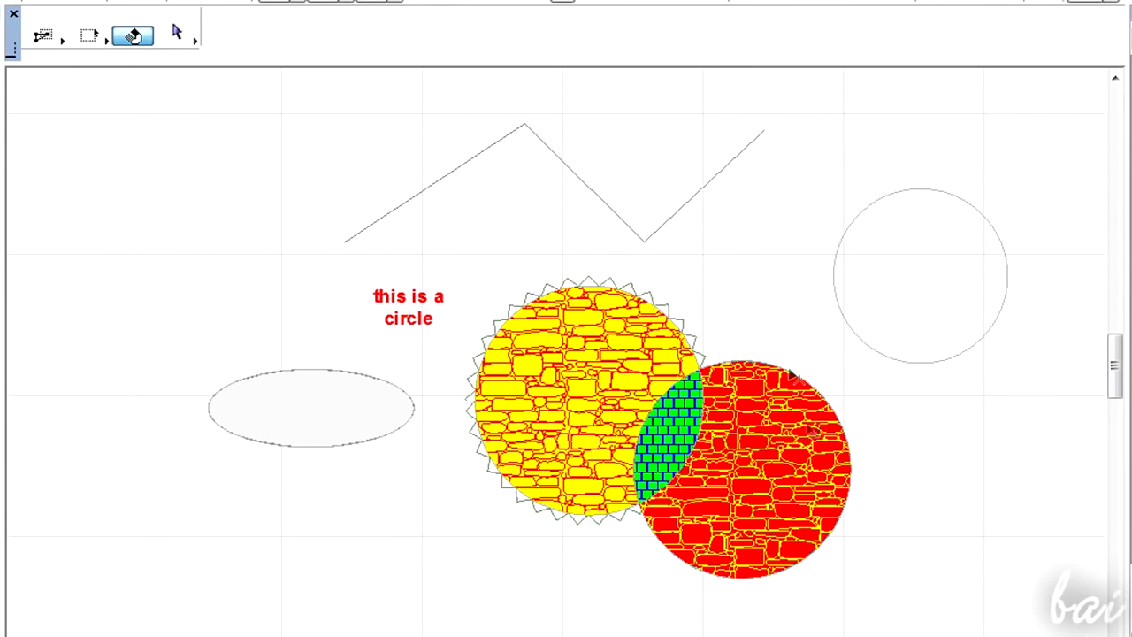
# - Select the yellow fill again and edit its boundary node through the pet palette
pyautogui.click(533, 343)
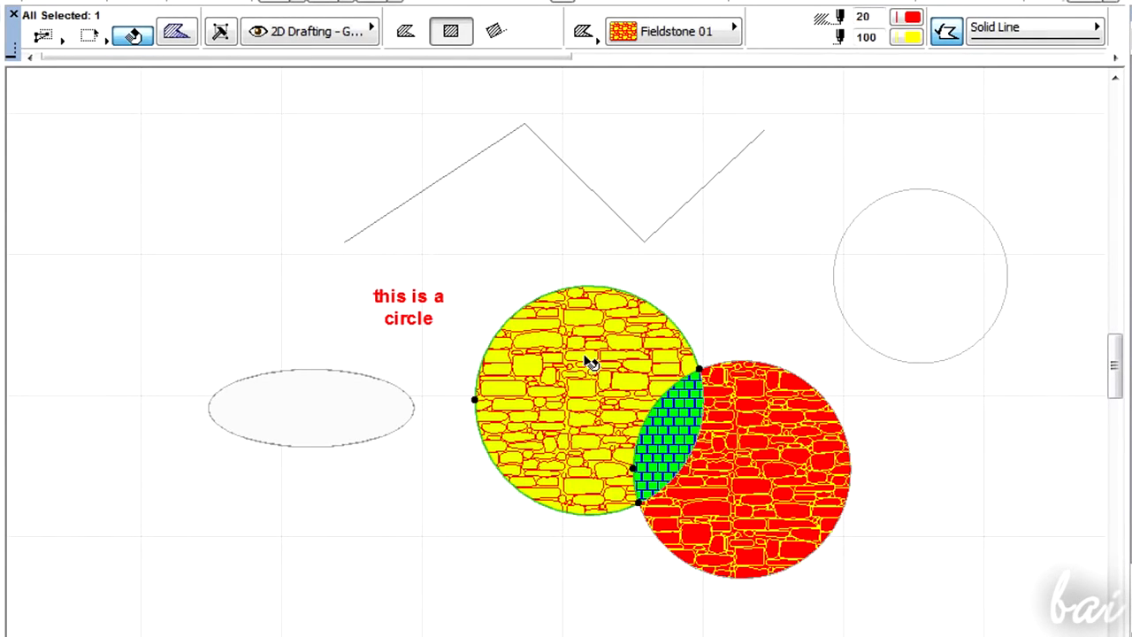
pyautogui.click(907, 37)
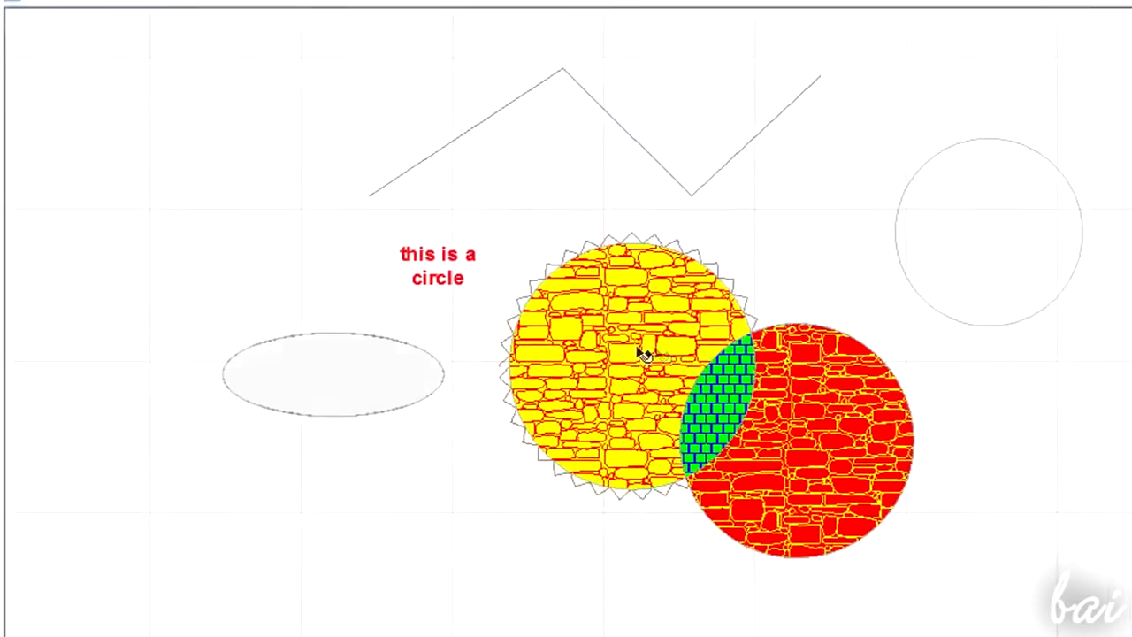
pyautogui.click(585, 372)
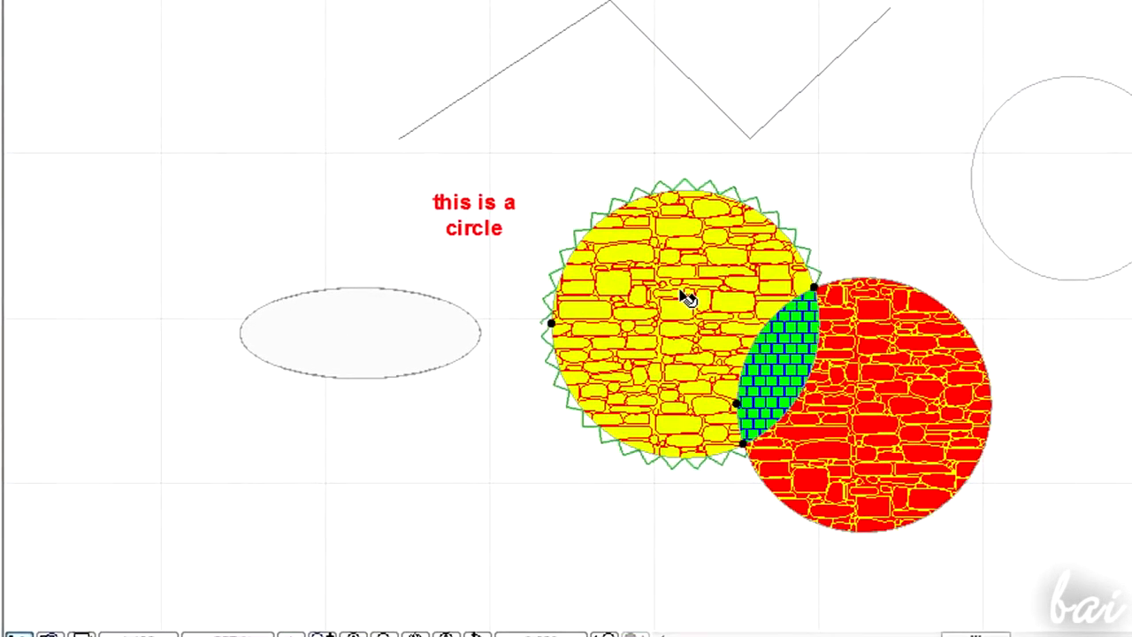
pyautogui.click(552, 325)
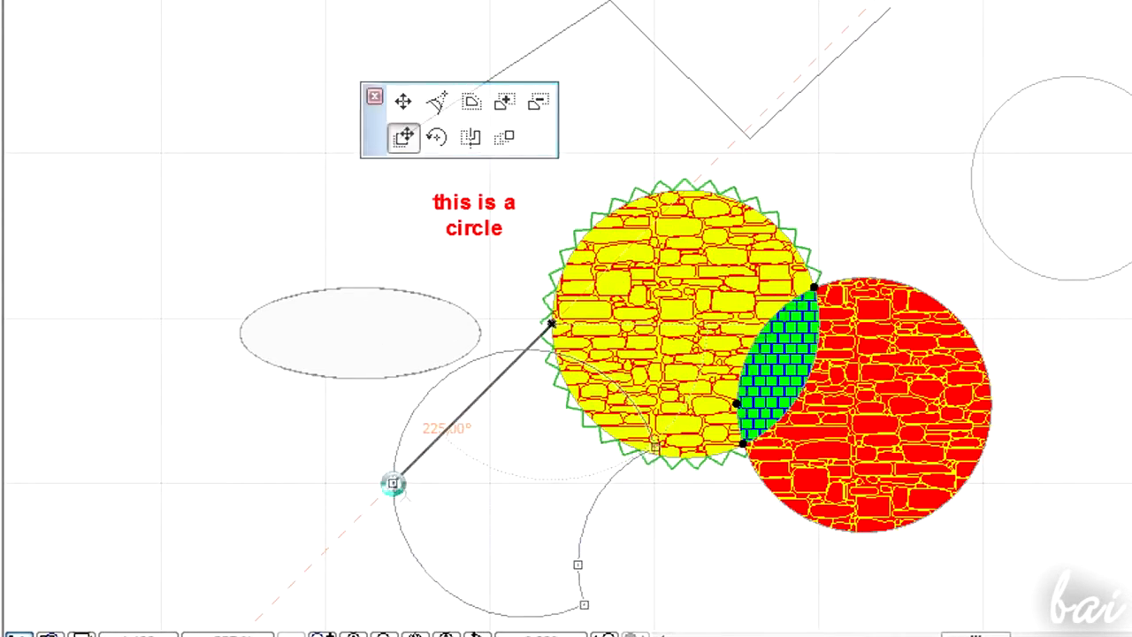
pyautogui.click(390, 486)
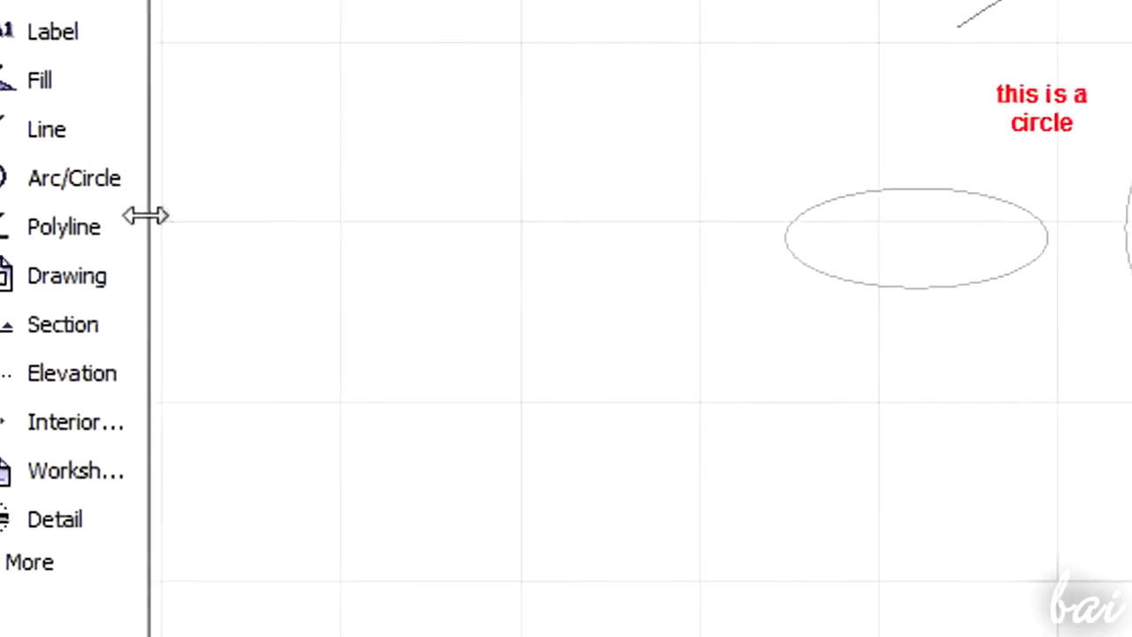
# - Place the image imagebot.jpg on the plan as a drawing with the Drawing tool
pyautogui.click(174, 284)
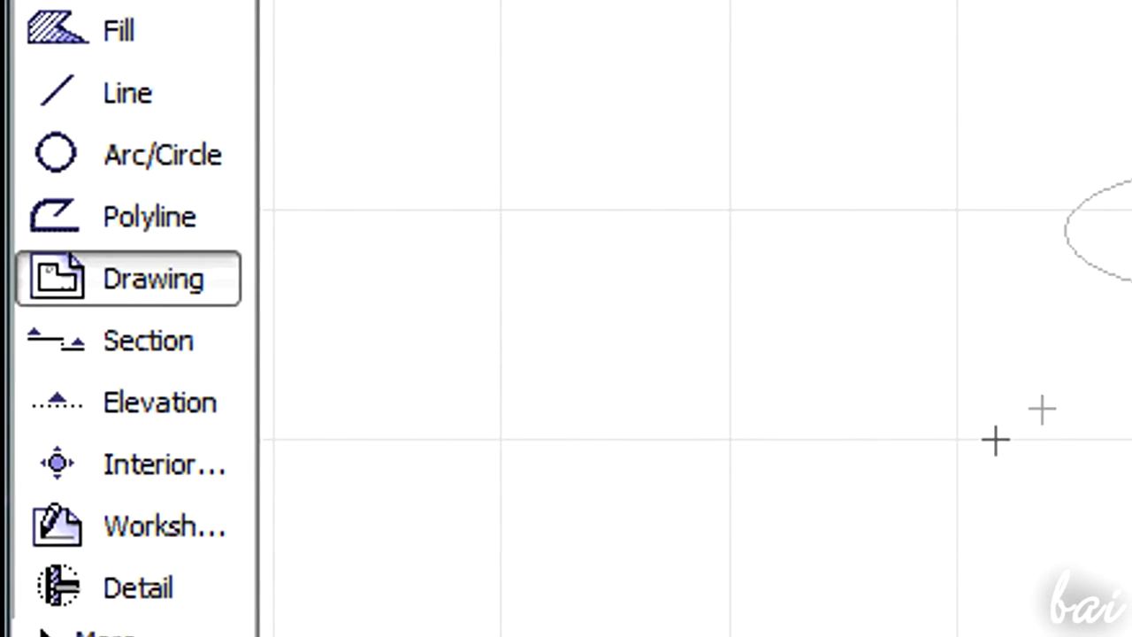
pyautogui.click(826, 231)
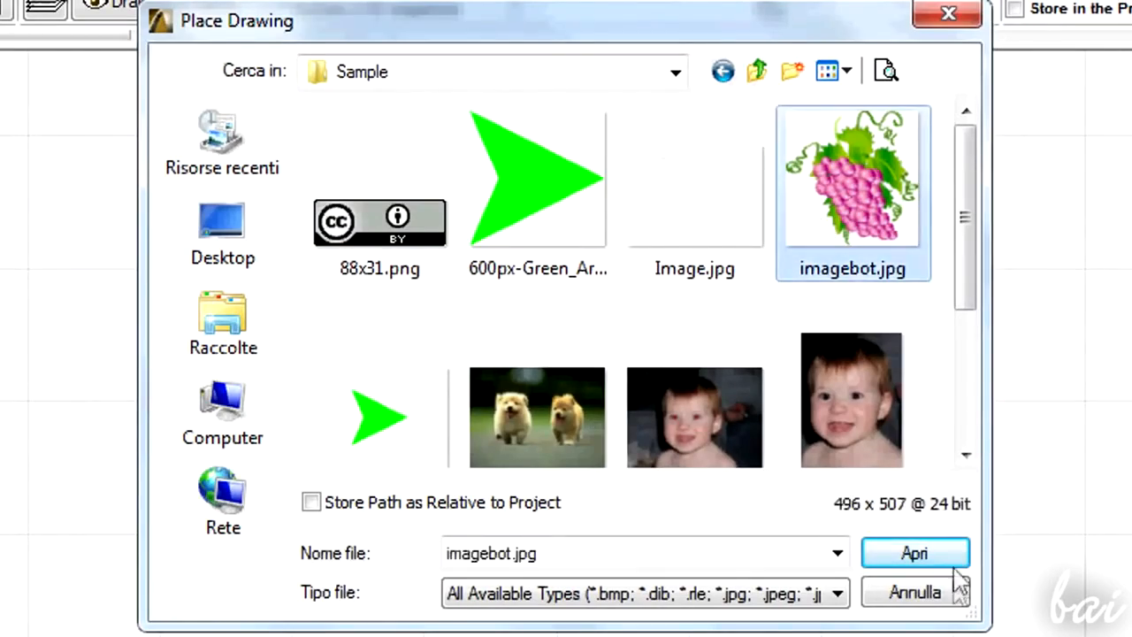
pyautogui.click(928, 557)
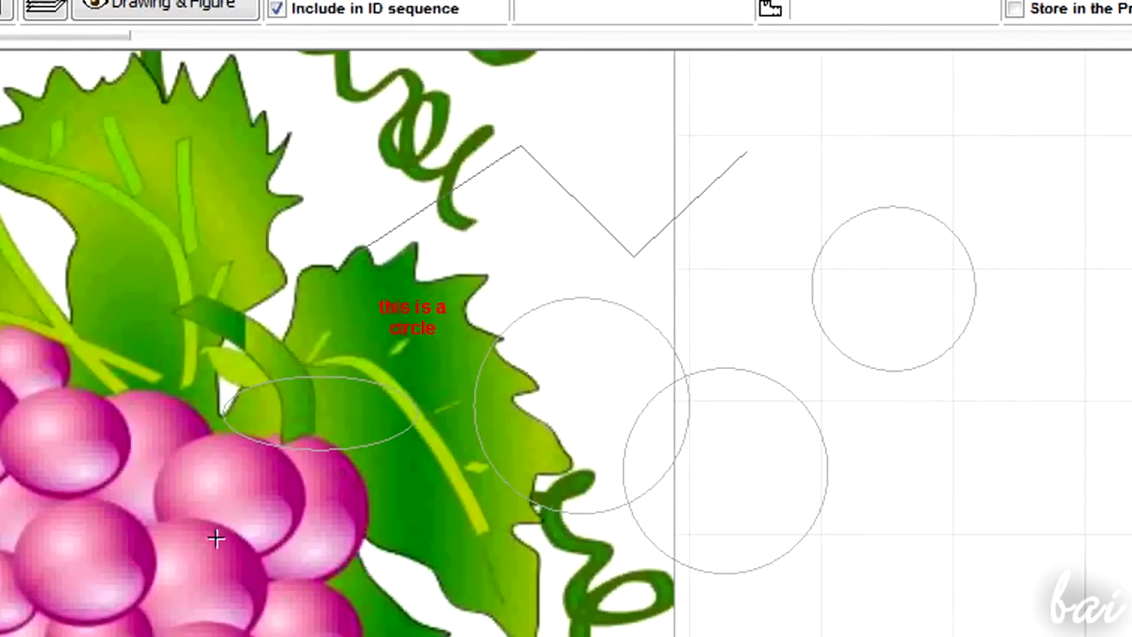
# - Resize the placed grape drawing and adjust its frame boundary lines
pyautogui.scroll(-4, 391, 501)
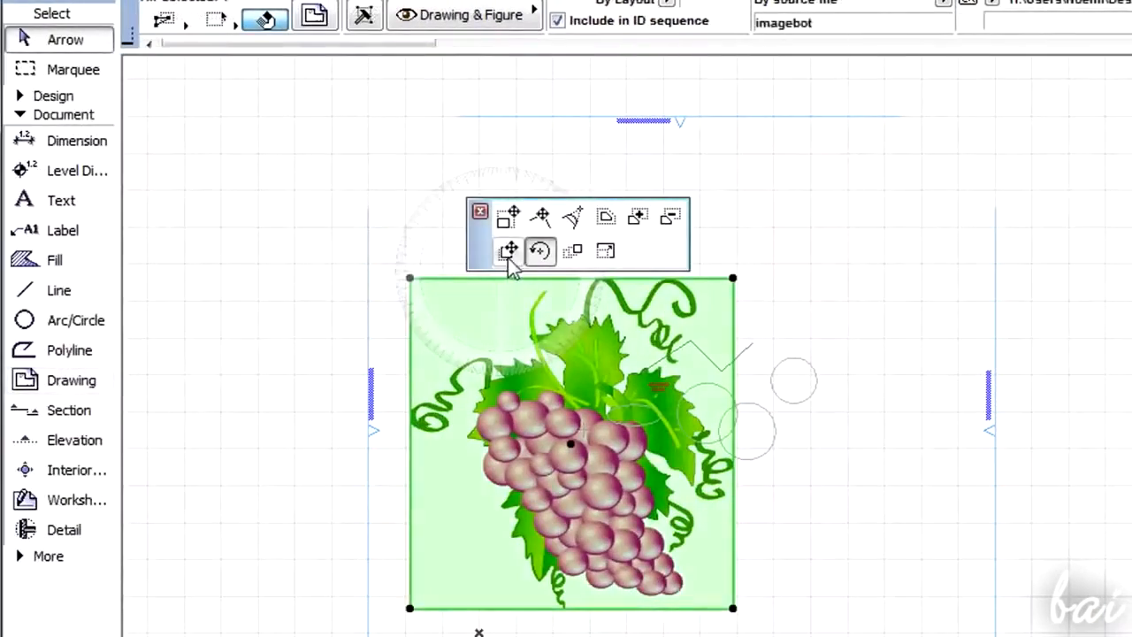
pyautogui.click(508, 216)
pyautogui.click(507, 372)
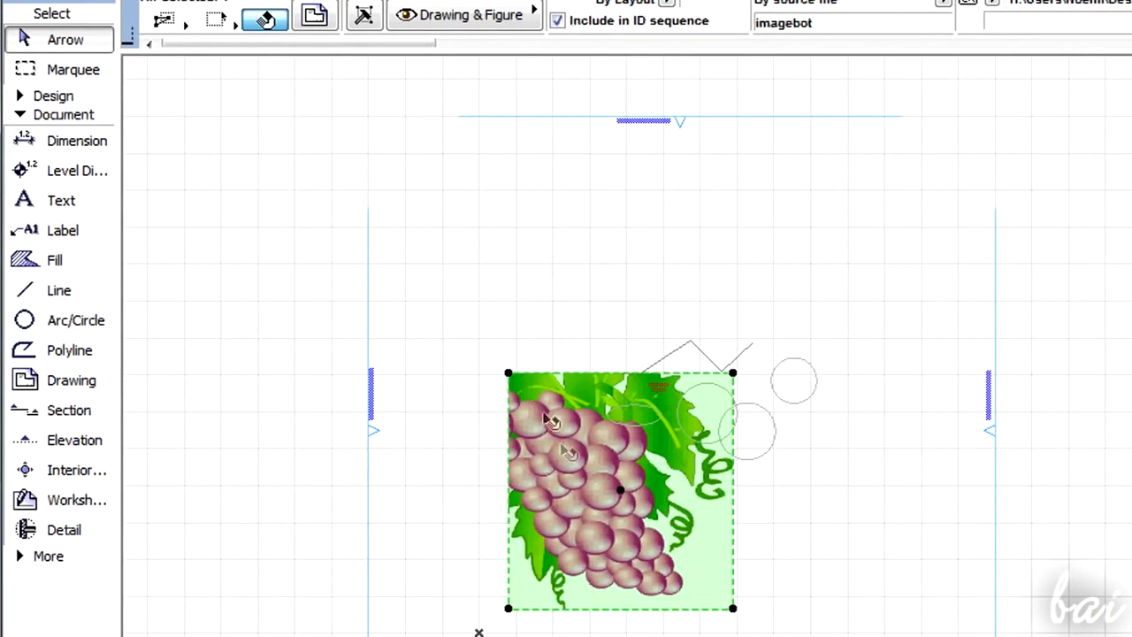
pyautogui.click(368, 245)
pyautogui.click(367, 245)
pyautogui.click(607, 251)
pyautogui.click(492, 341)
pyautogui.click(492, 341)
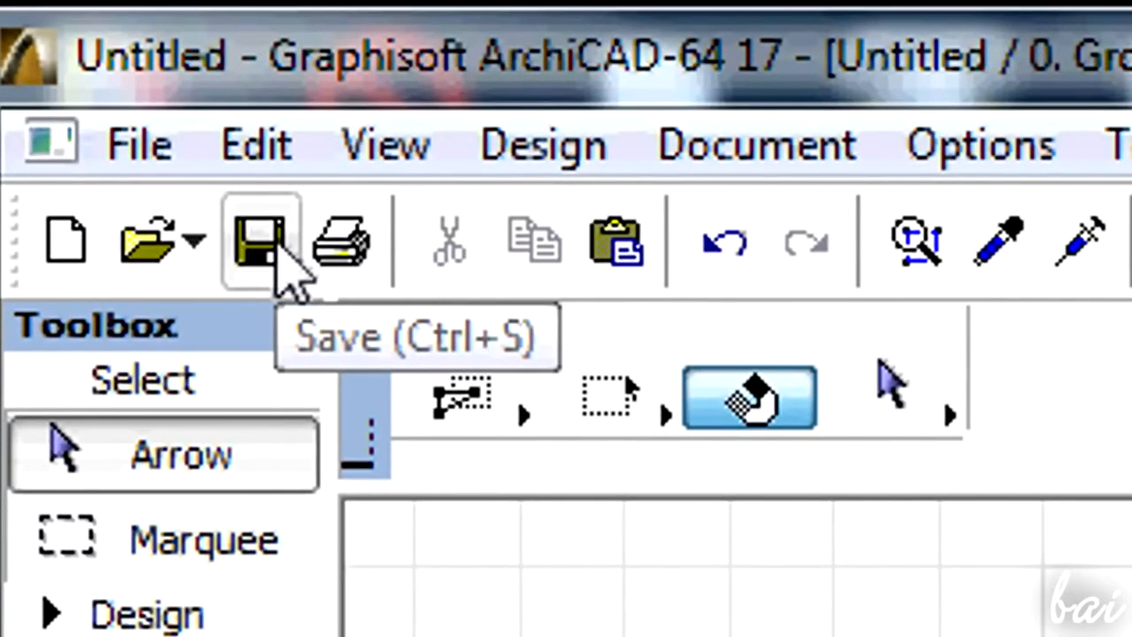
# - Save the project on the desktop as Sample
pyautogui.click(276, 252)
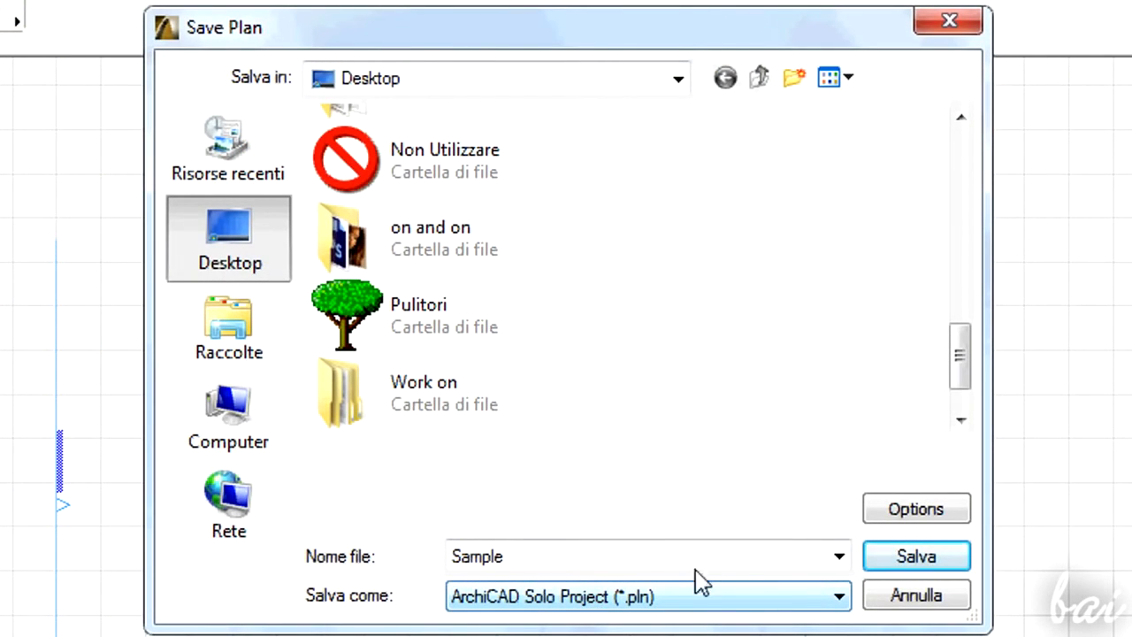
pyautogui.click(923, 559)
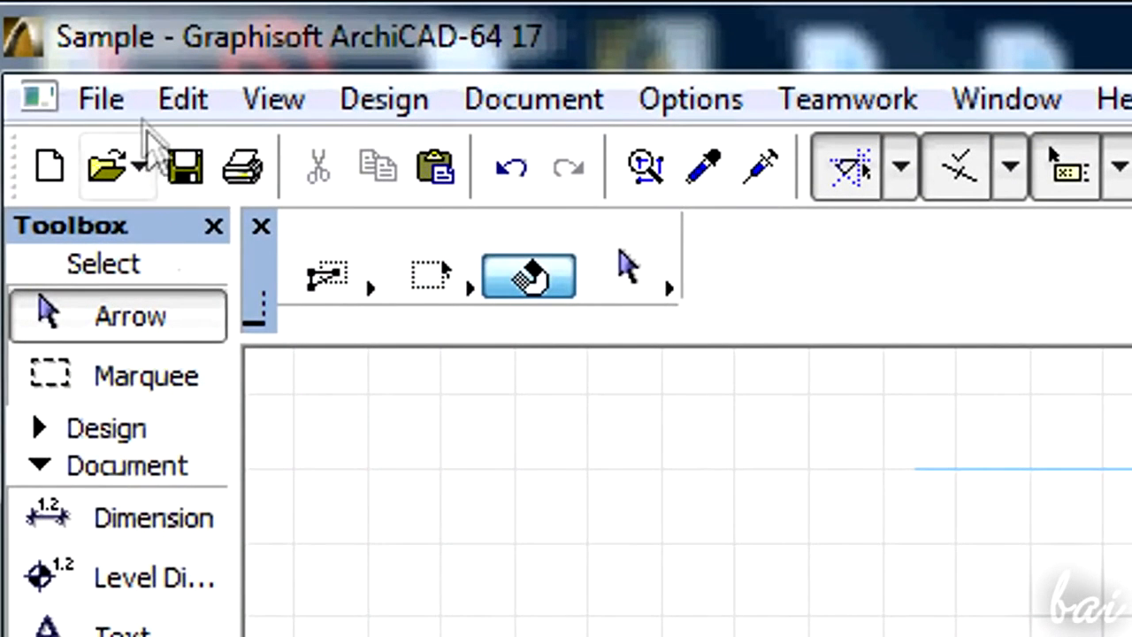
# - Open Save As and choose PDF File as the file format
pyautogui.click(127, 112)
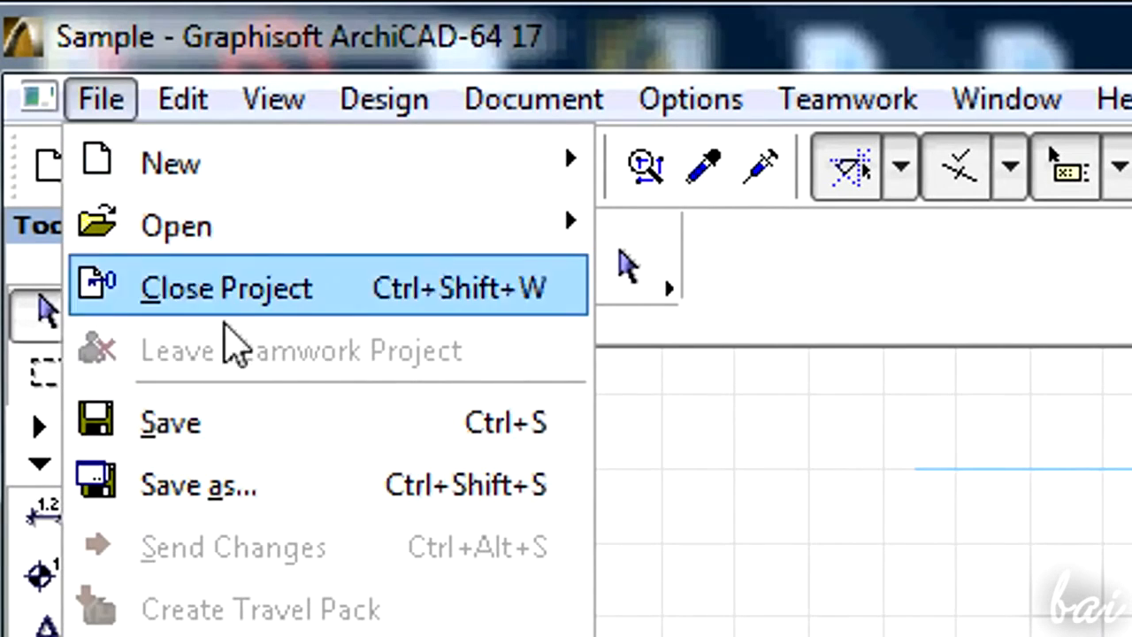
pyautogui.click(272, 482)
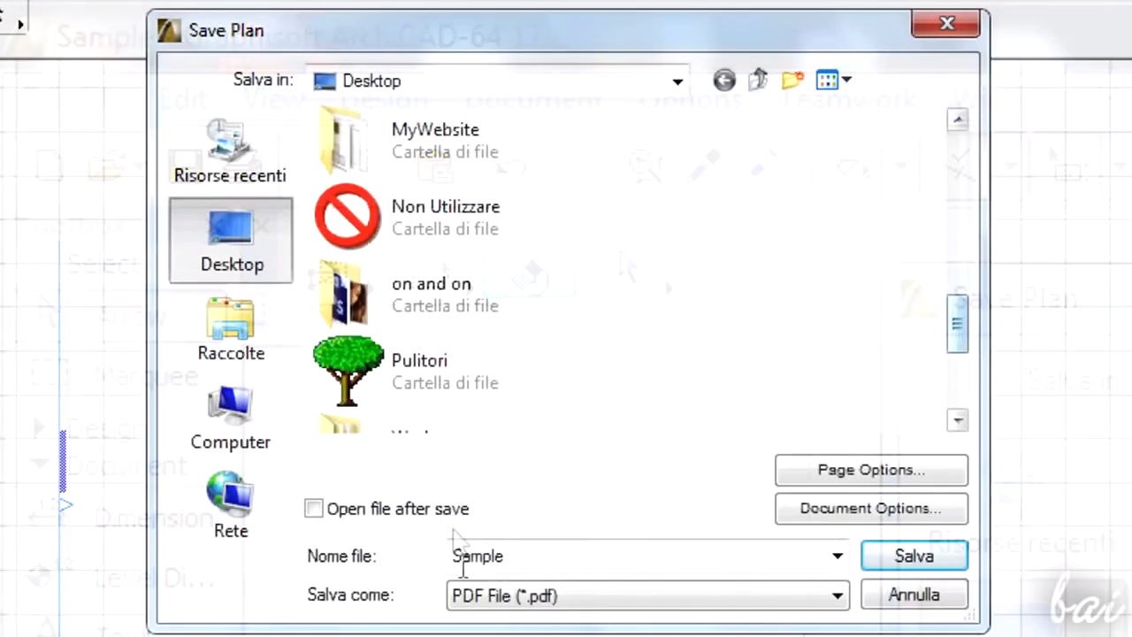
pyautogui.click(566, 600)
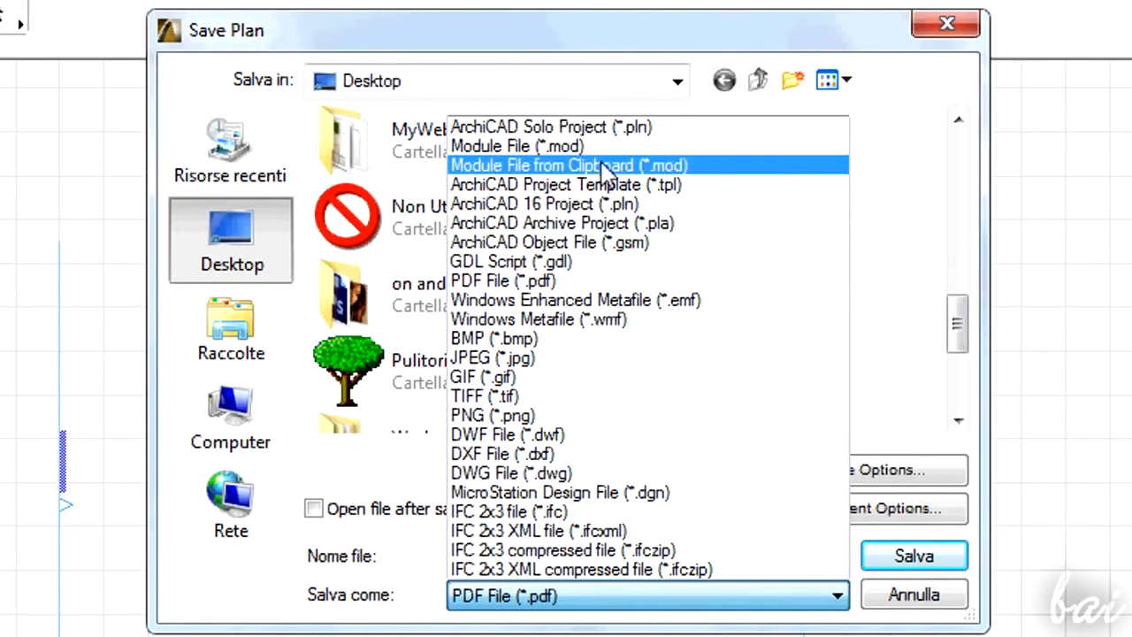
pyautogui.click(597, 283)
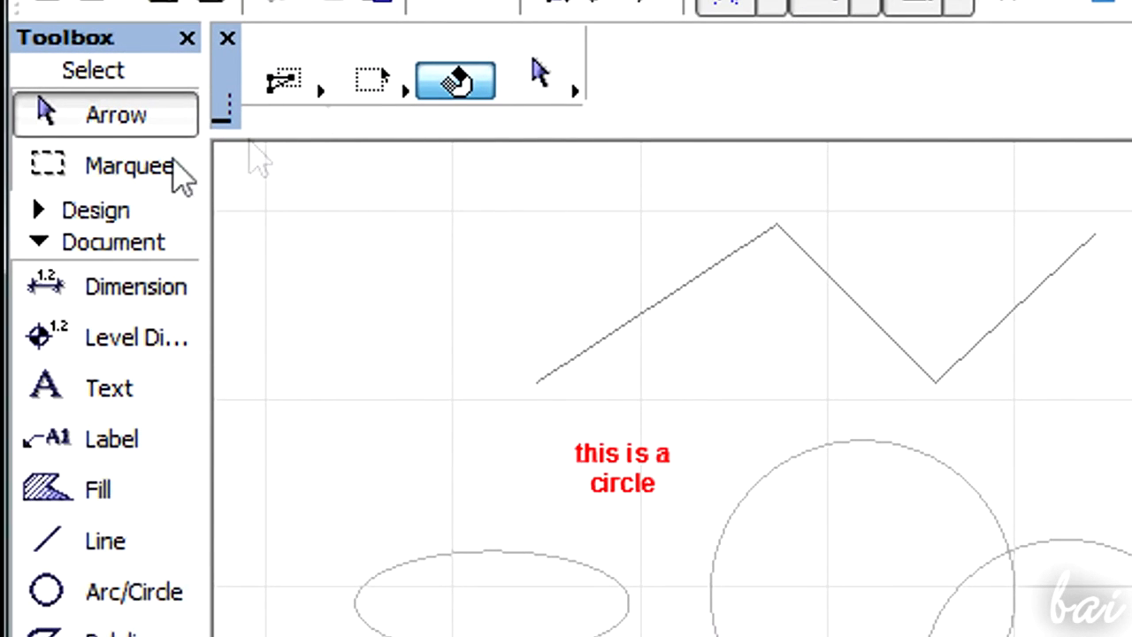
# - Draw a marquee area around the "this is a circle" text with the Marquee tool
pyautogui.click(131, 172)
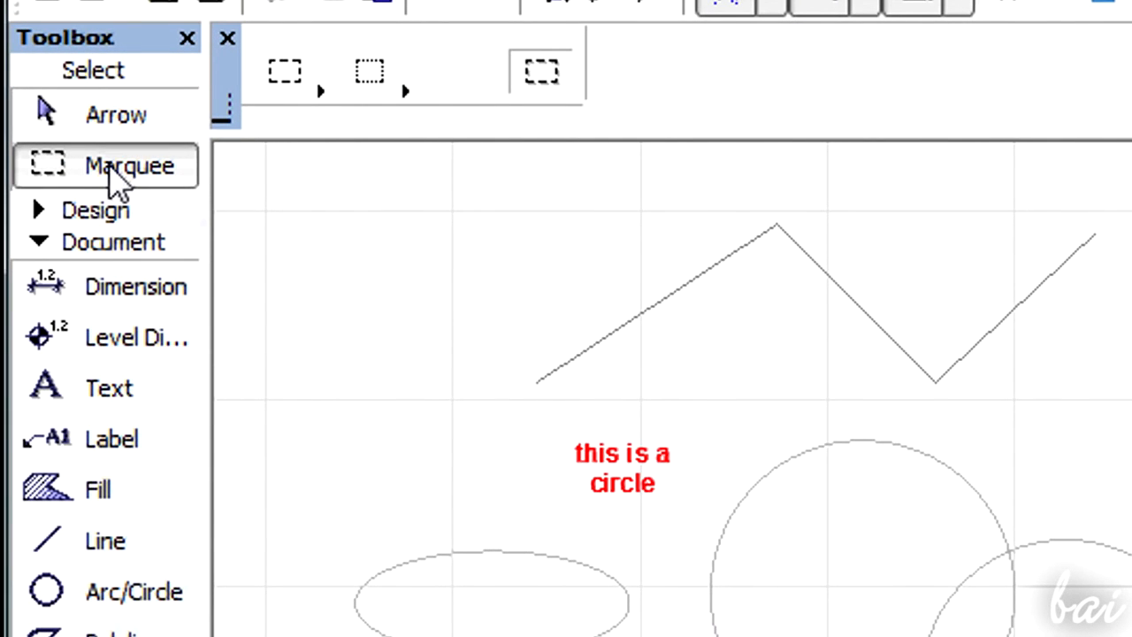
pyautogui.moveTo(541, 409); pyautogui.dragTo(698, 519)
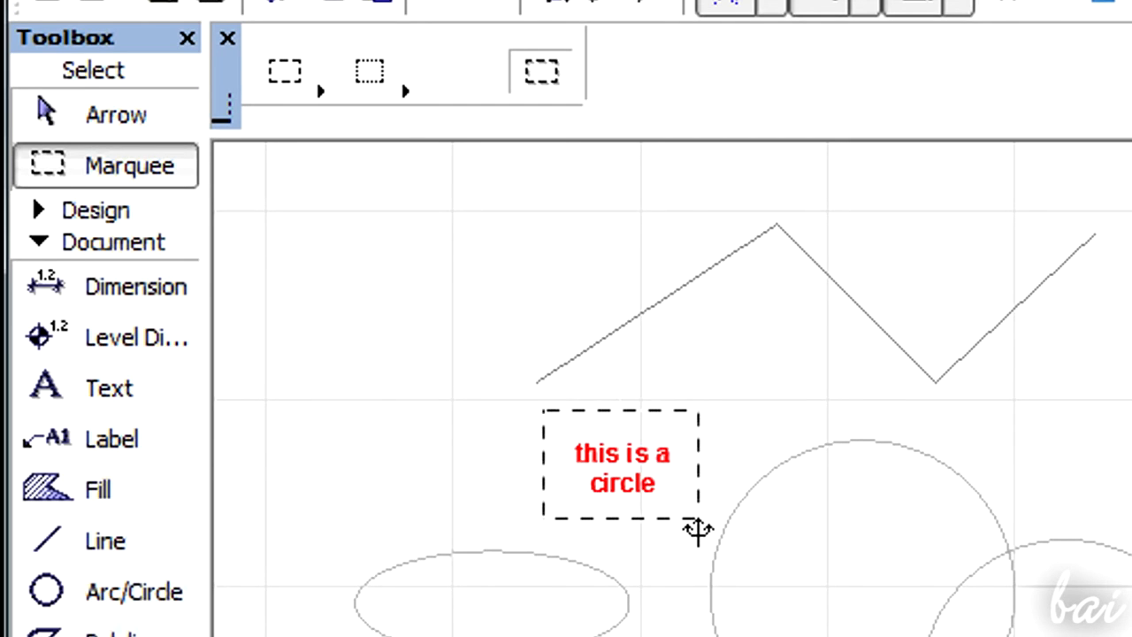